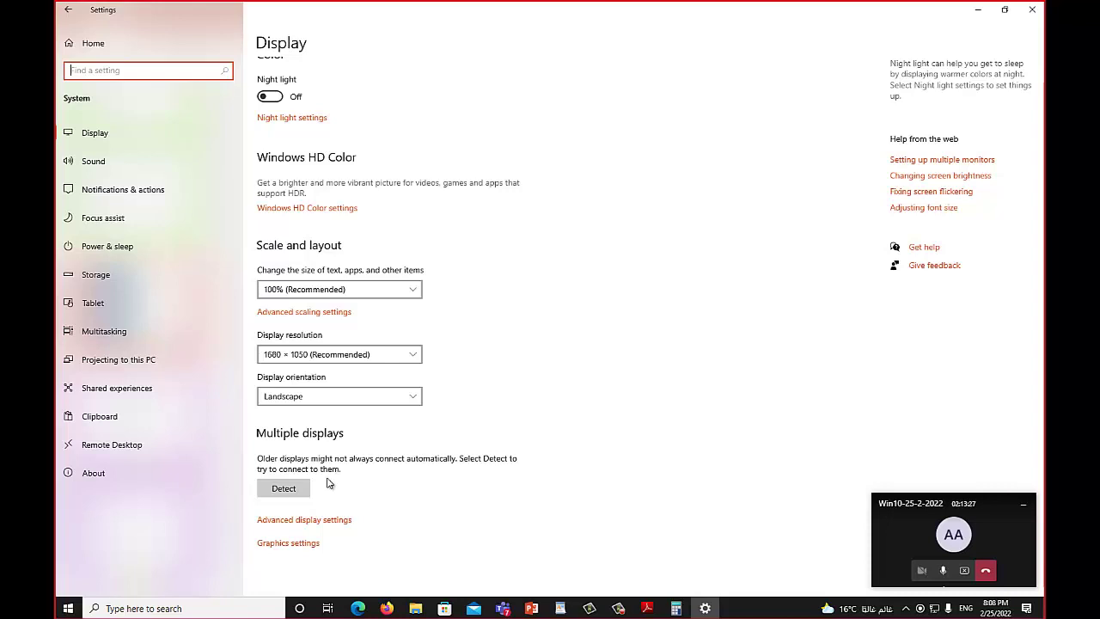
Run detection of additional displays under the multiple displays settings.
left_click(288, 499)
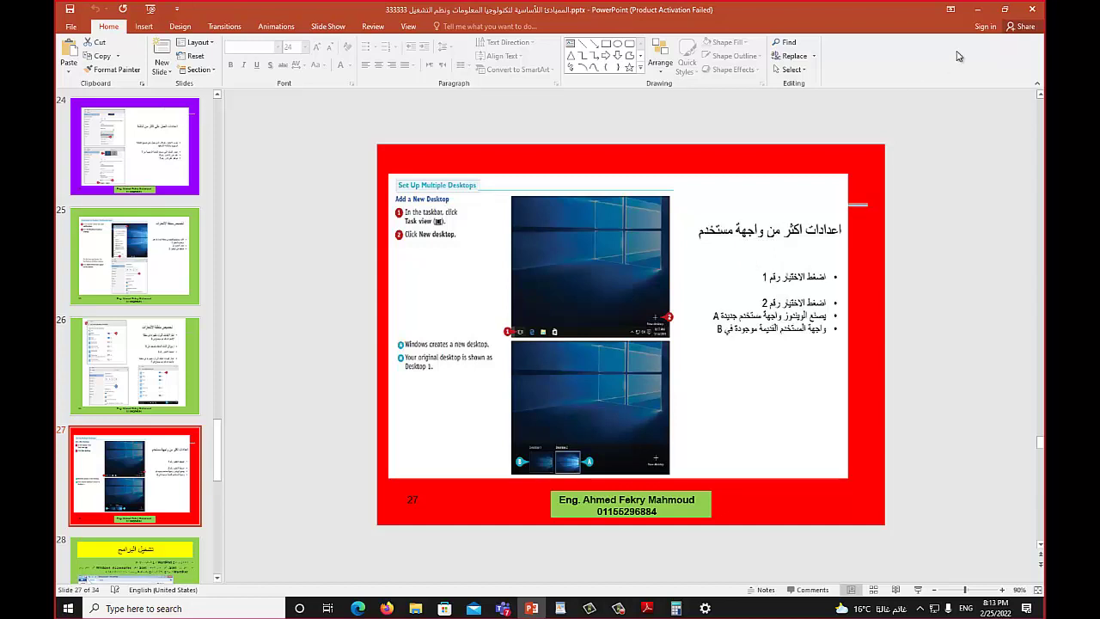
Clear the desktop by minimizing the presentation and closing the Settings window.
left_click(980, 10)
left_click(1032, 11)
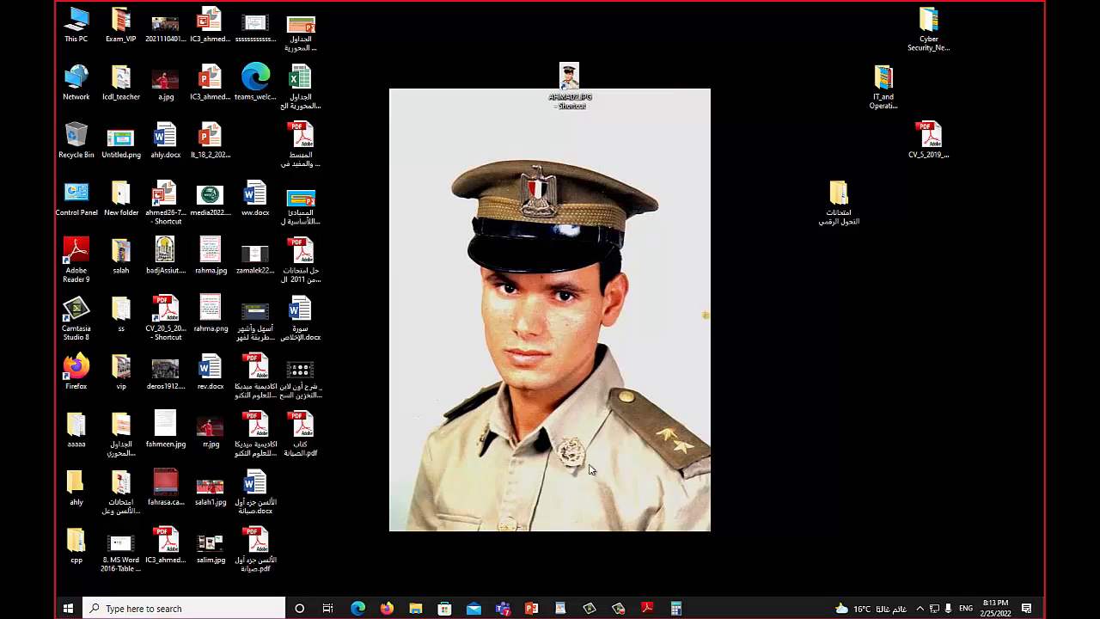
Bring up the open Adobe Reader, Calculator and PowerPoint windows in turn, minimizing each one back to the desktop.
left_click(646, 610)
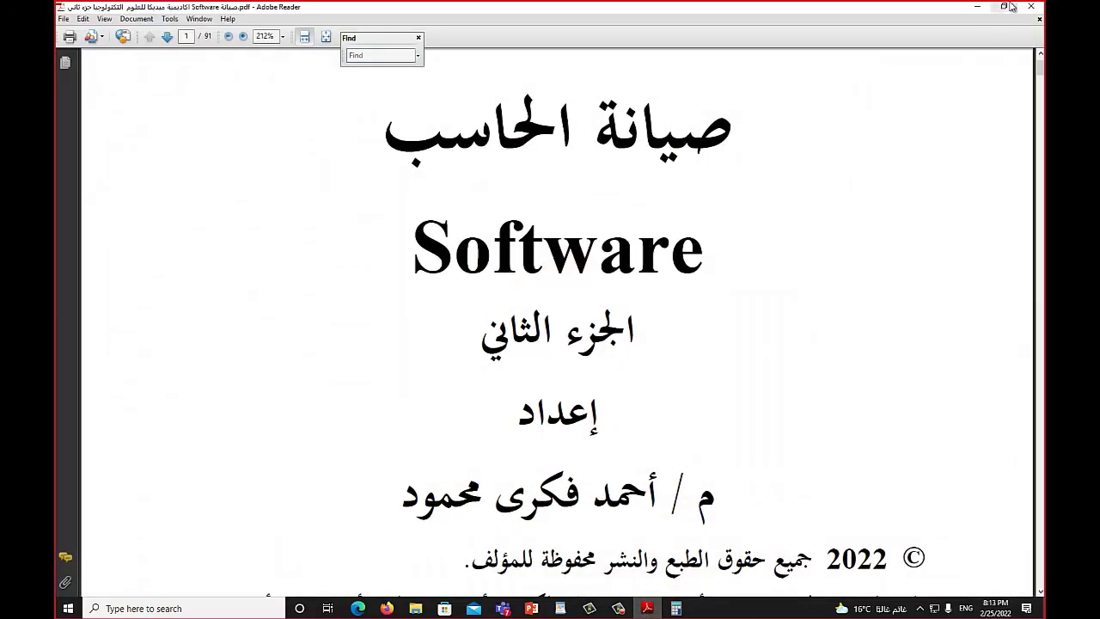
left_click(977, 7)
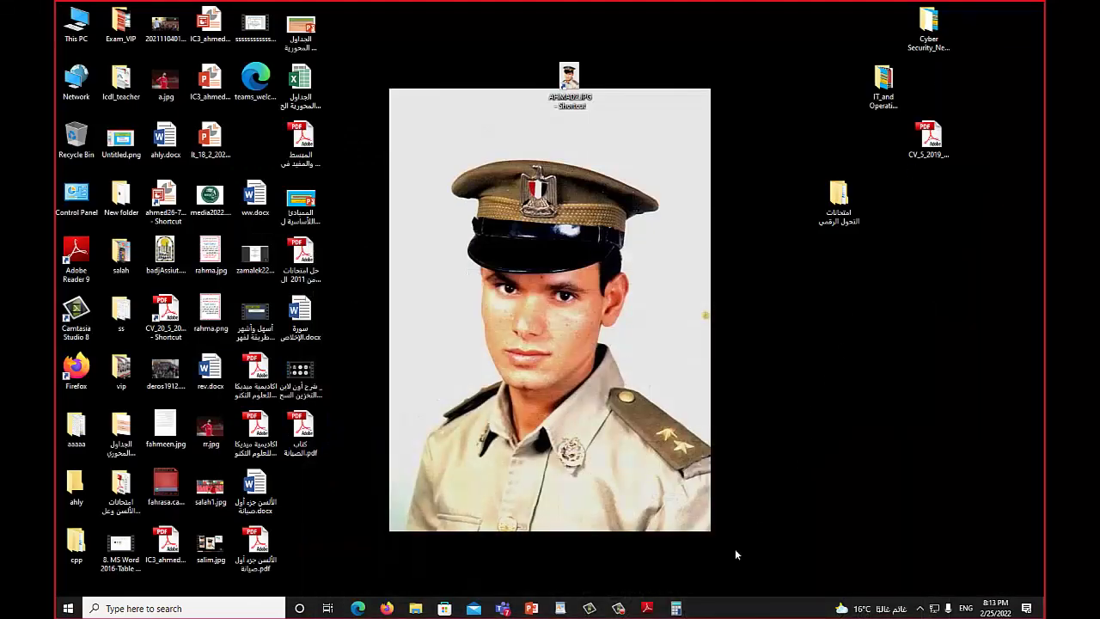
left_click(677, 608)
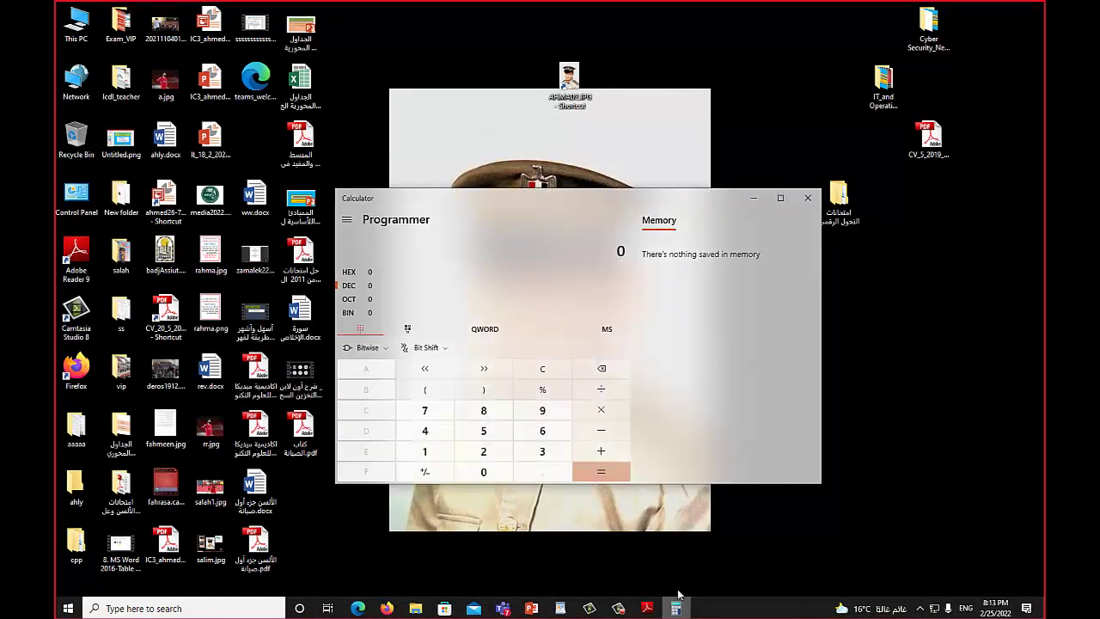
left_click(533, 608)
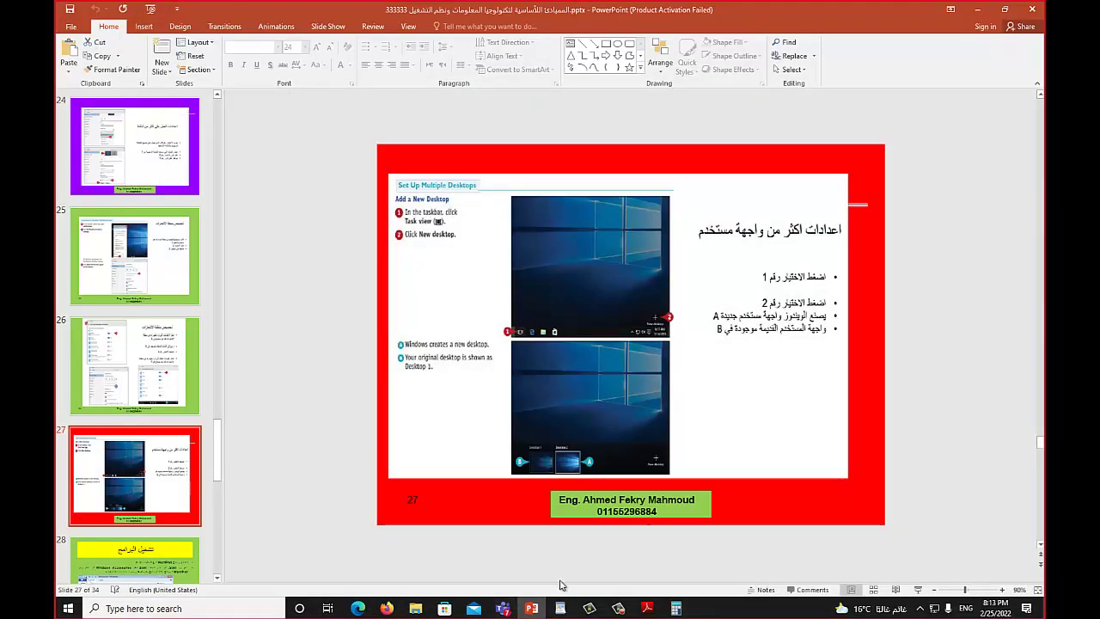
left_click(976, 11)
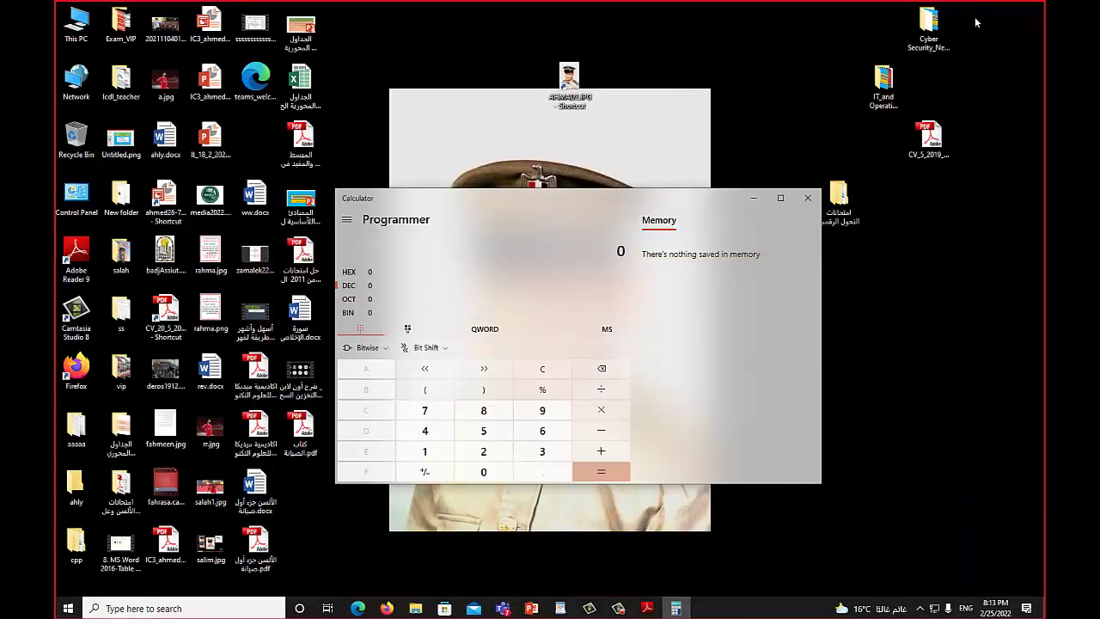
left_click(755, 200)
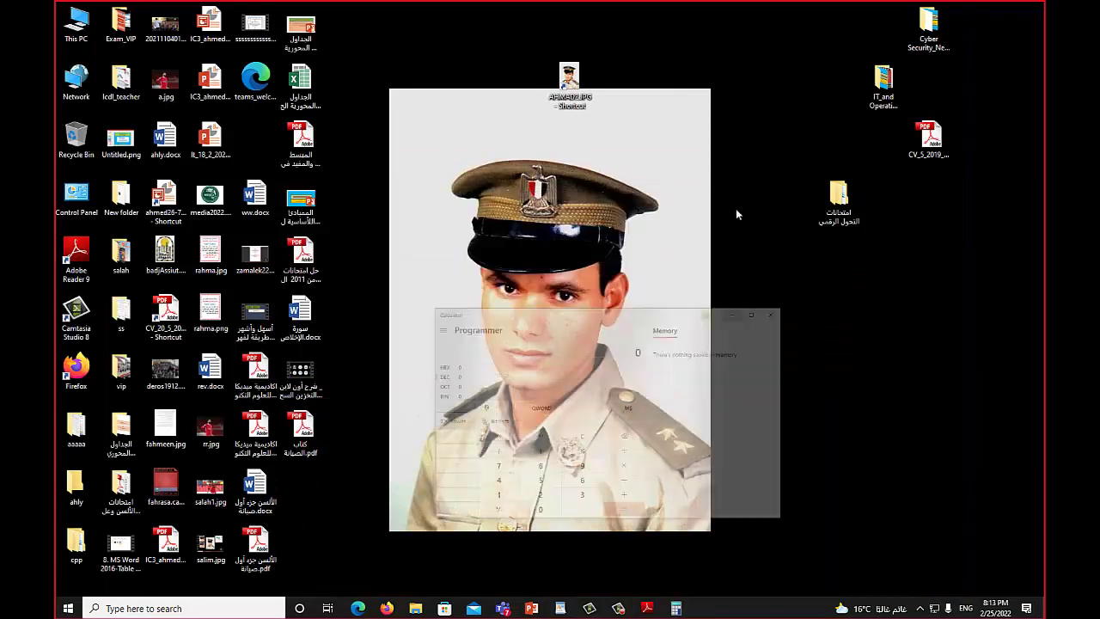
key("alt+Tab")
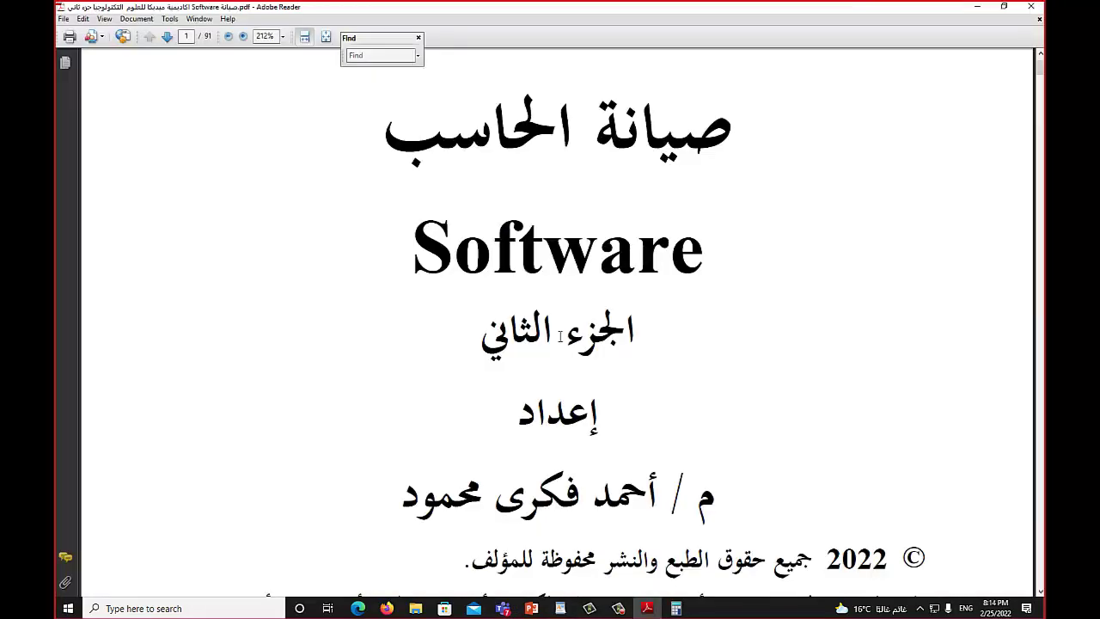
left_click(976, 7)
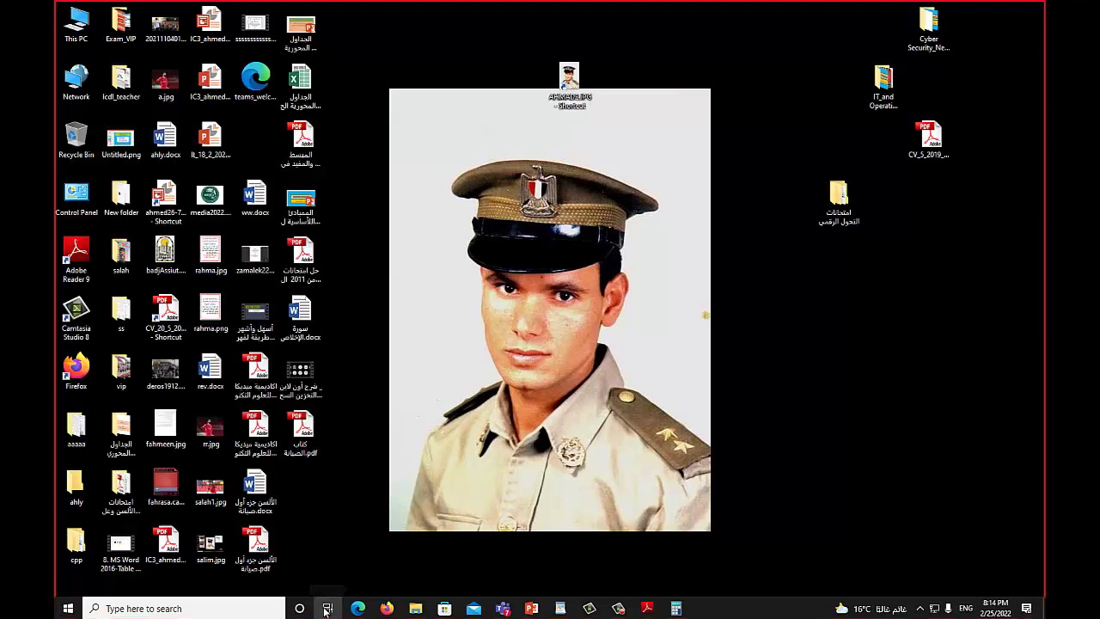
Create a second virtual desktop in Task View and switch to it.
left_click(326, 608)
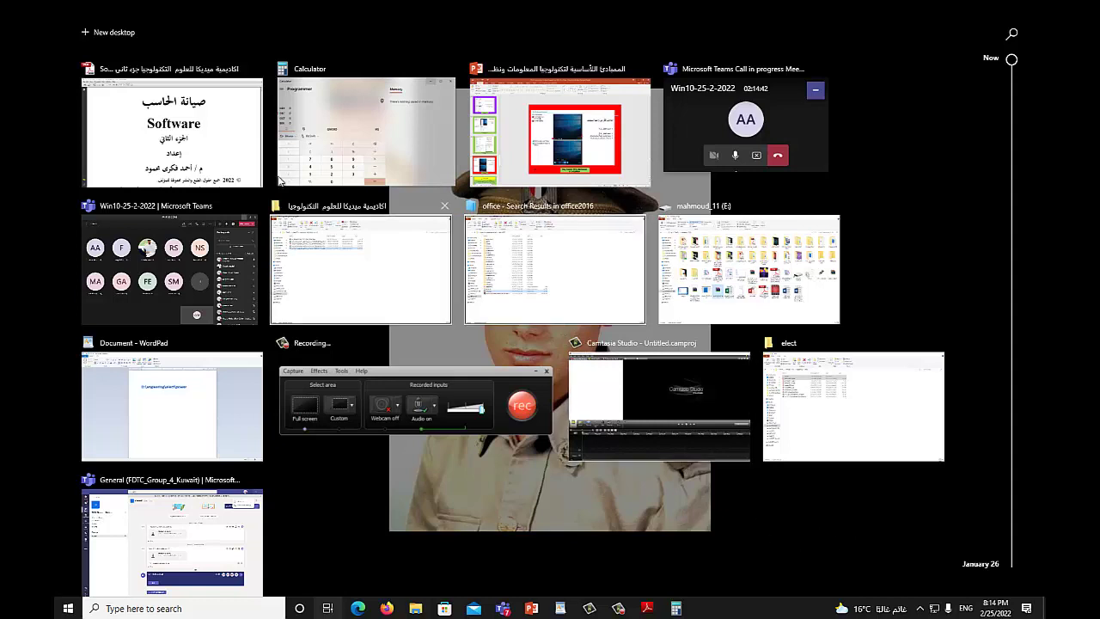
left_click(108, 34)
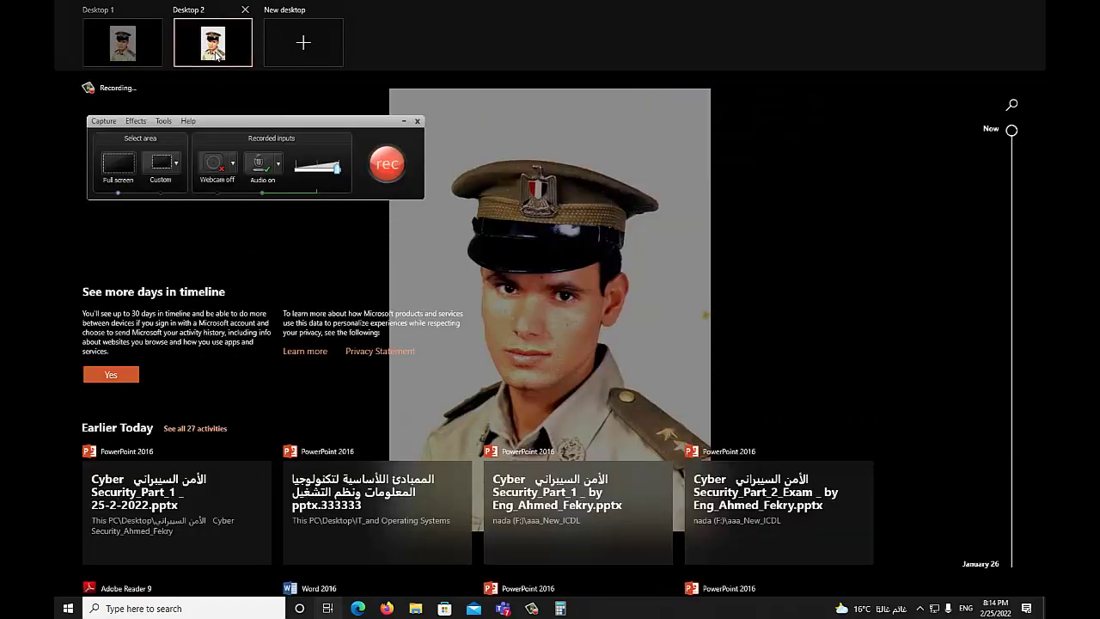
left_click(217, 57)
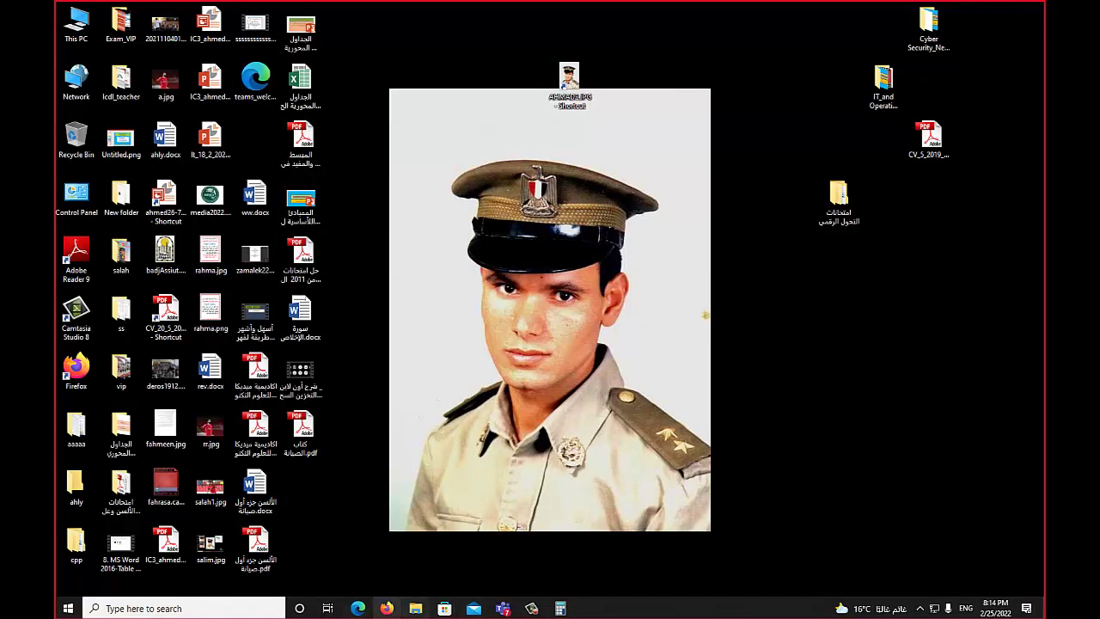
Return briefly to the second virtual desktop and add a third one in Task View.
left_click(332, 608)
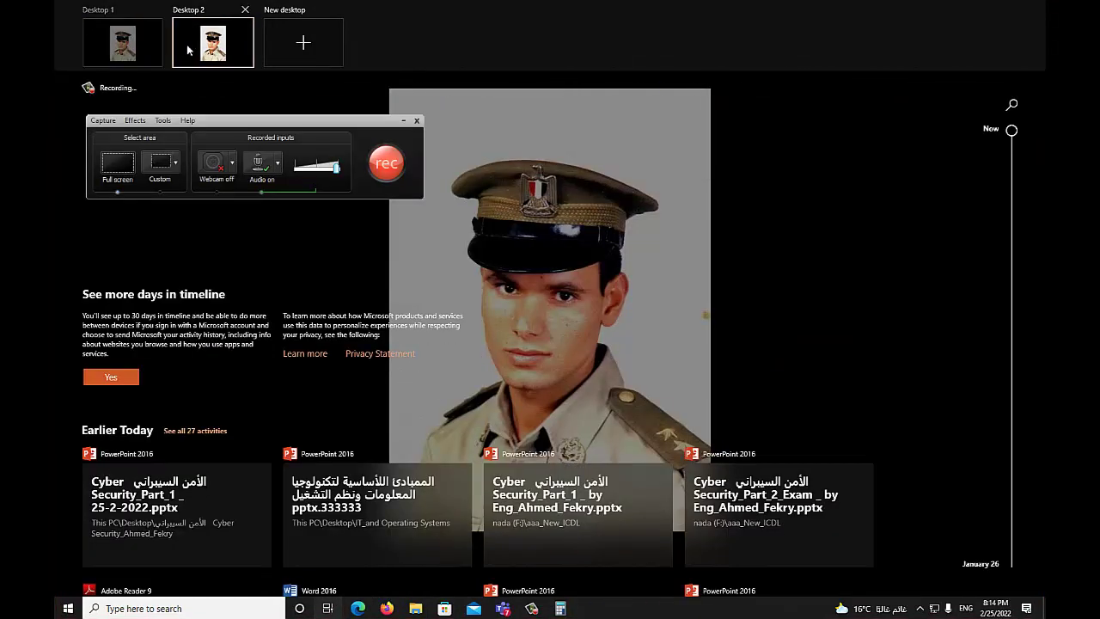
left_click(187, 50)
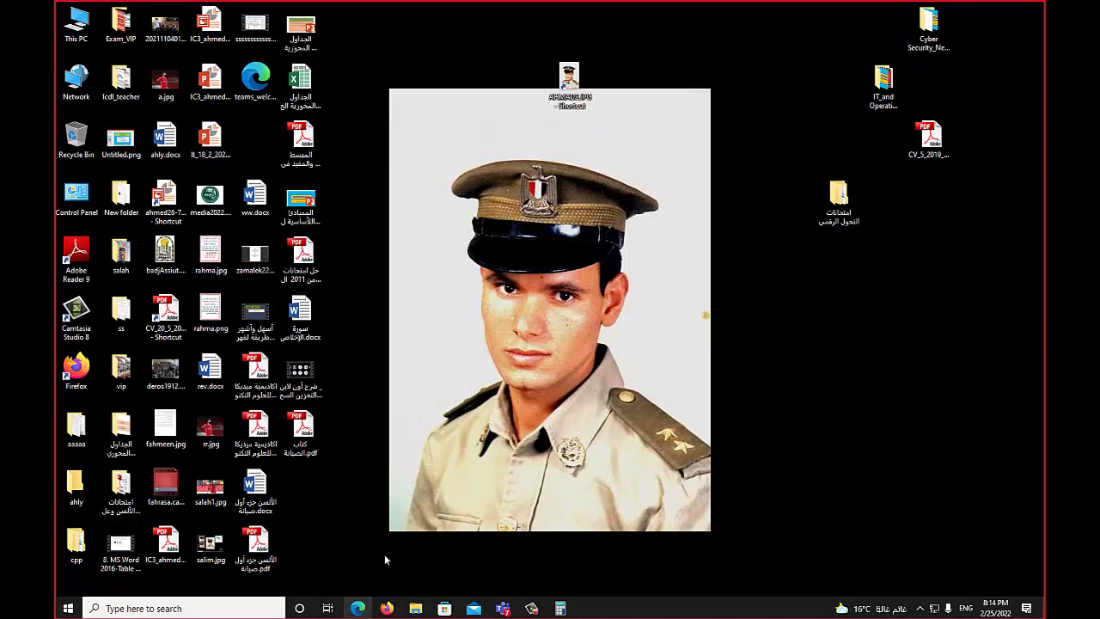
left_click(330, 610)
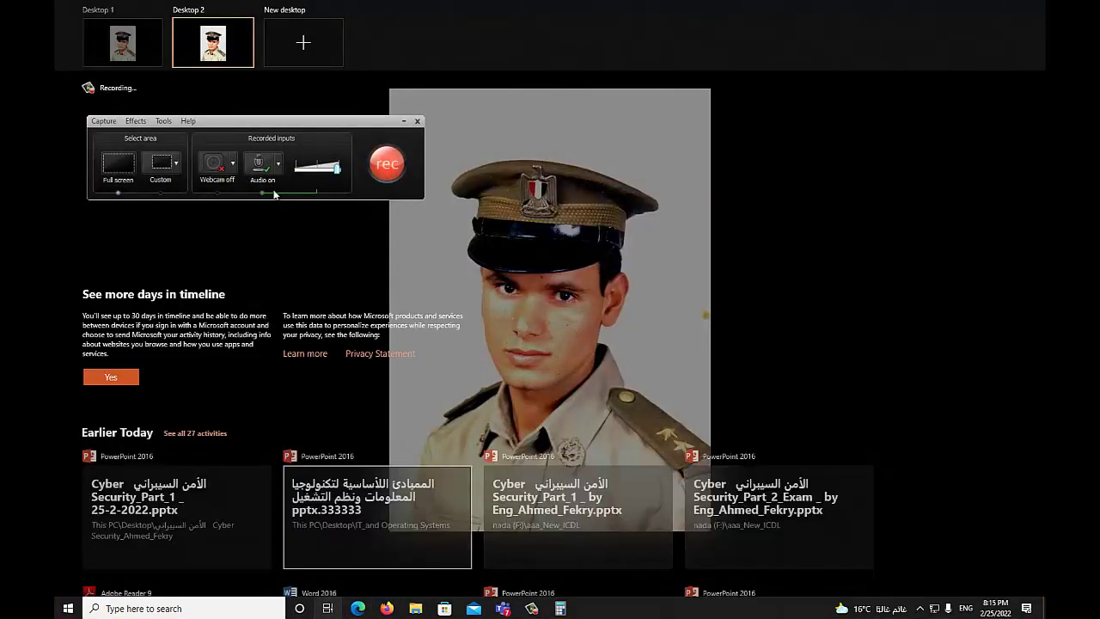
left_click(302, 43)
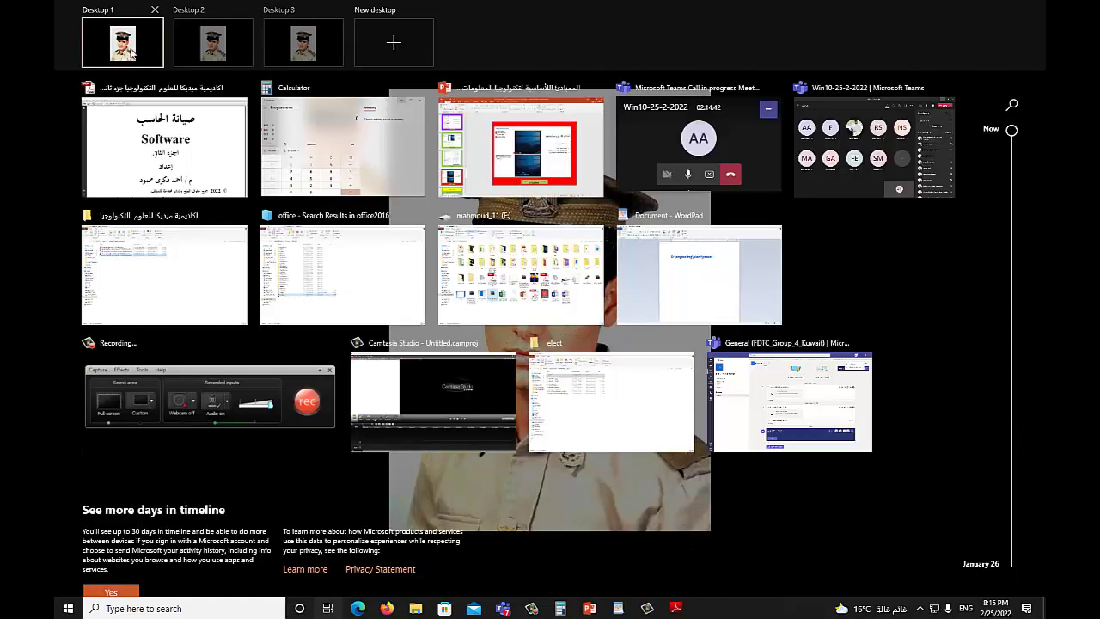
Visit Desktop 1, Desktop 2 and Desktop 3 in turn through Task View to compare their running programs.
left_click(131, 52)
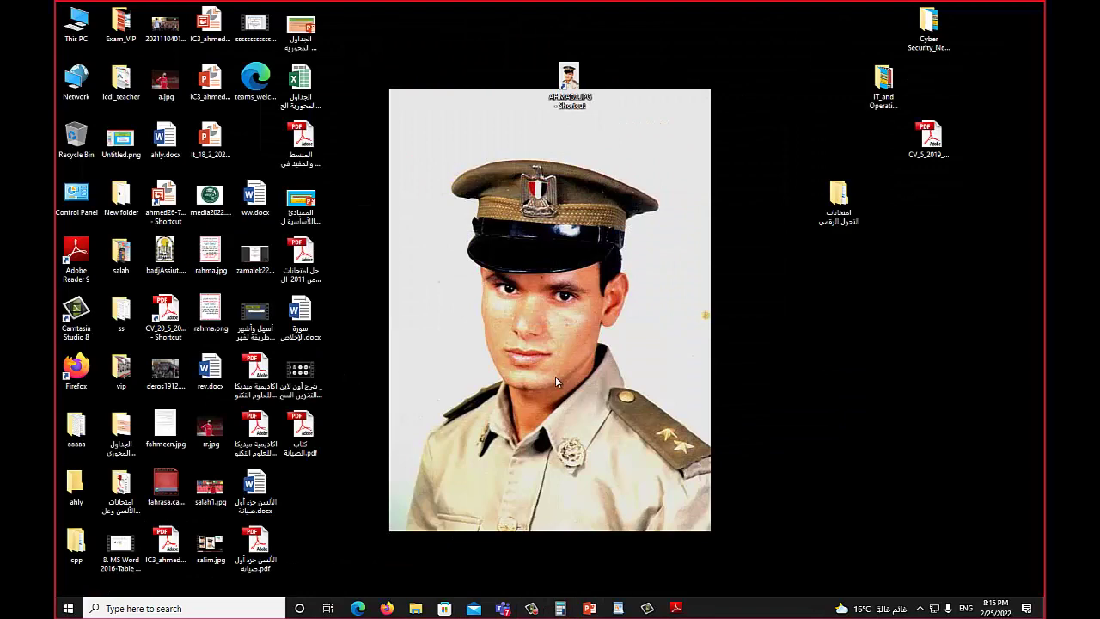
left_click(328, 609)
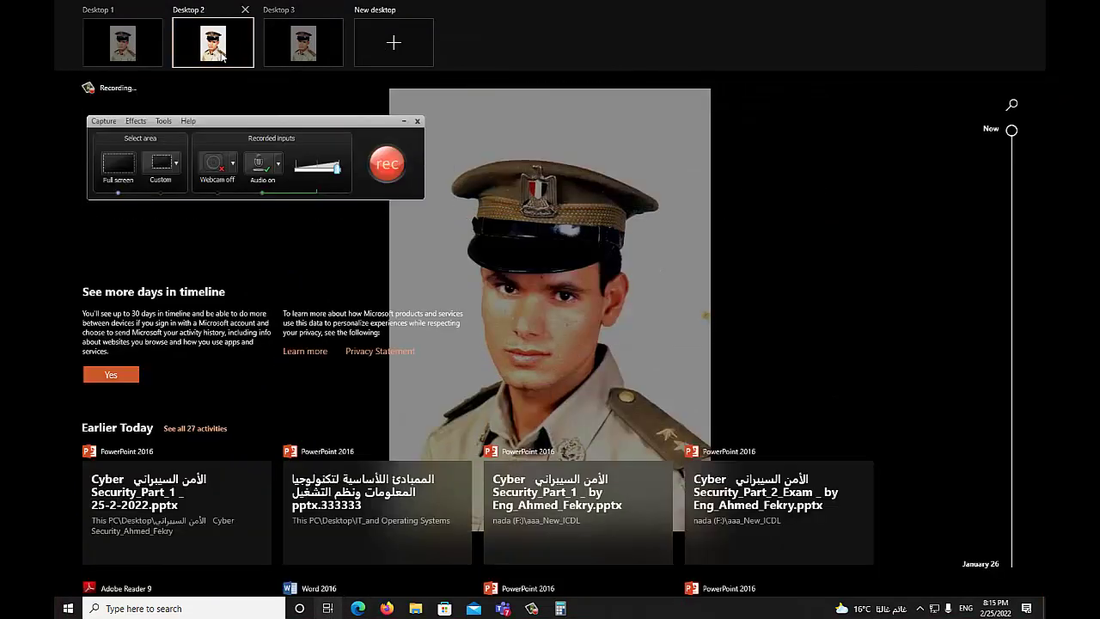
left_click(222, 56)
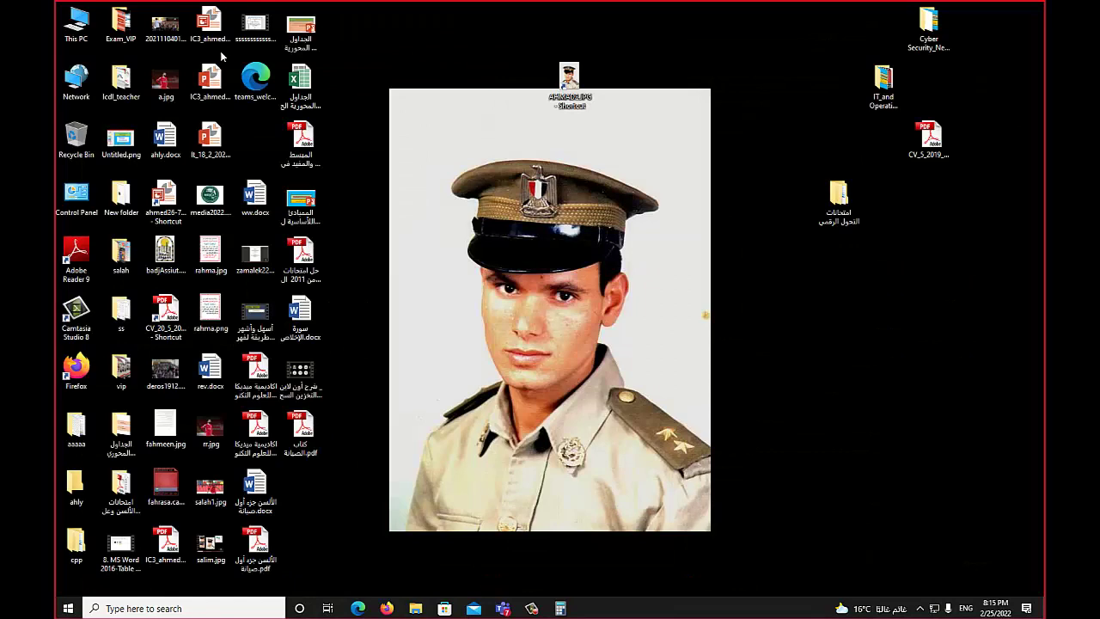
left_click(335, 612)
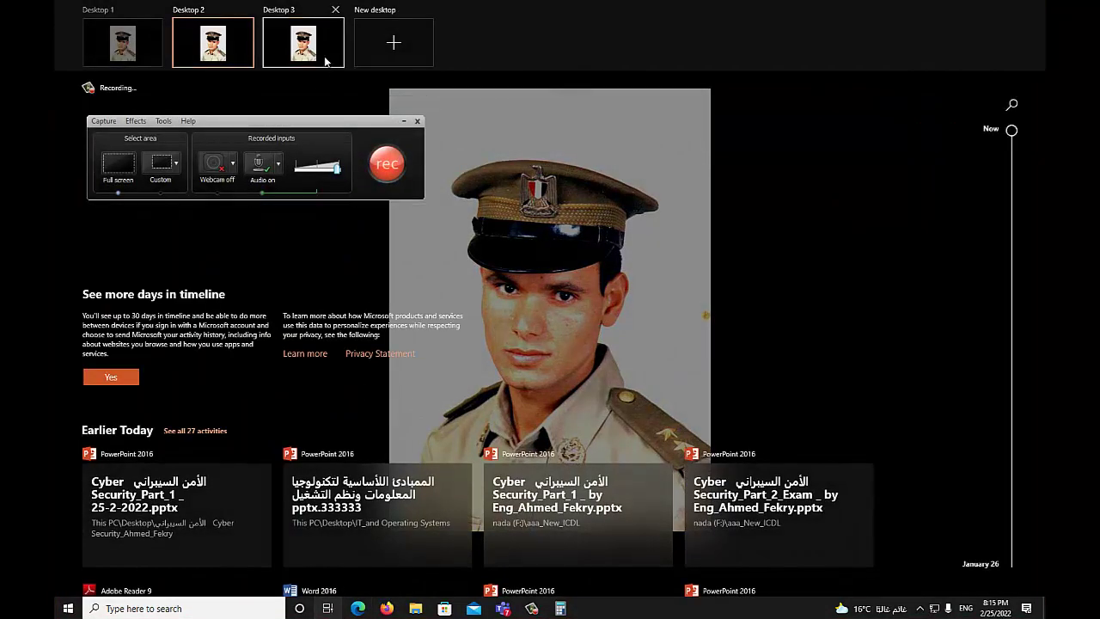
left_click(322, 56)
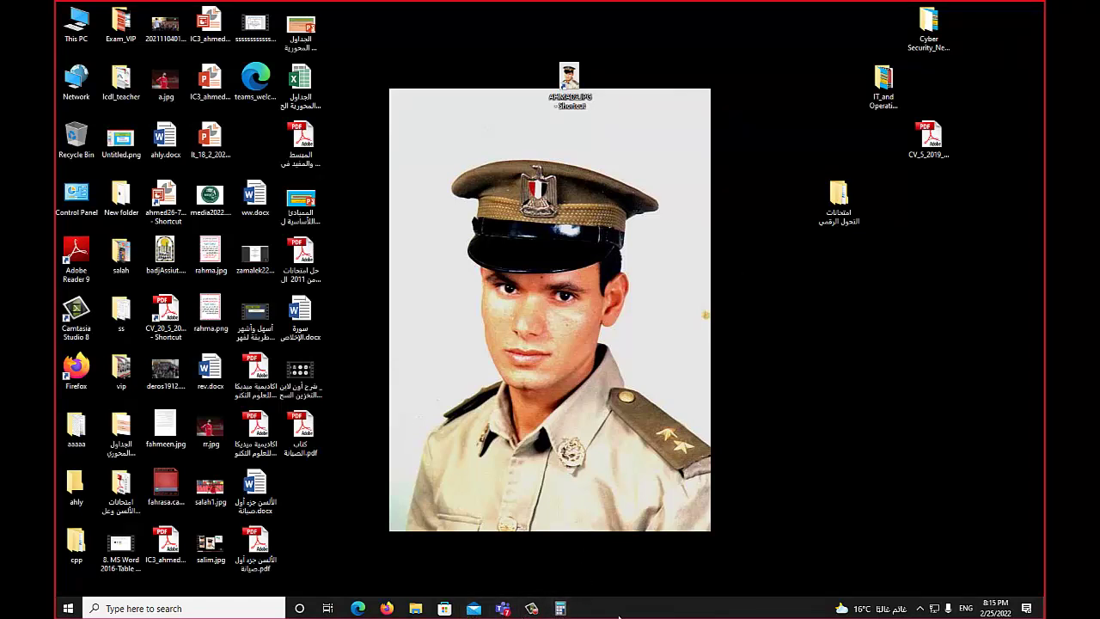
Review the windows open on Desktop 1 in Task View and change to Desktop 2.
mouse_move(531, 610)
left_click(328, 608)
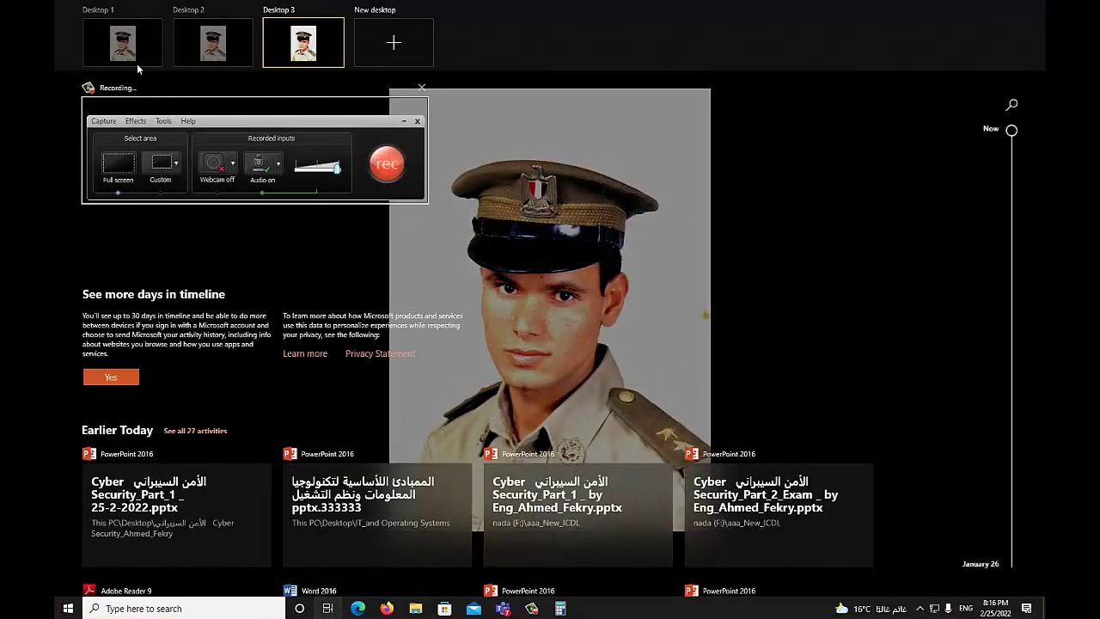
mouse_move(136, 51)
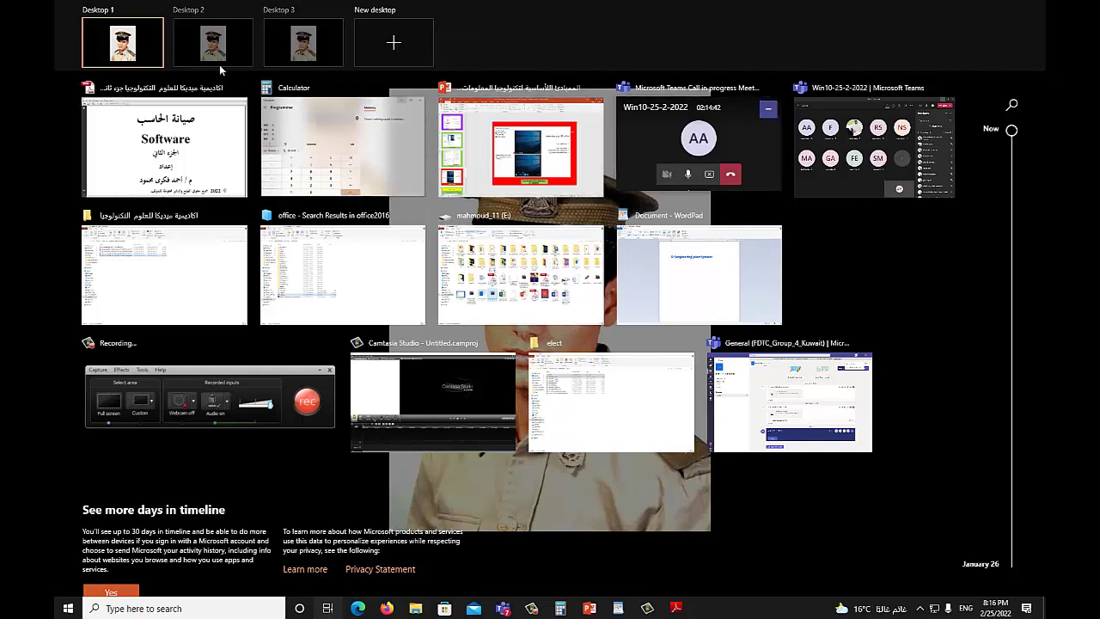
mouse_move(221, 54)
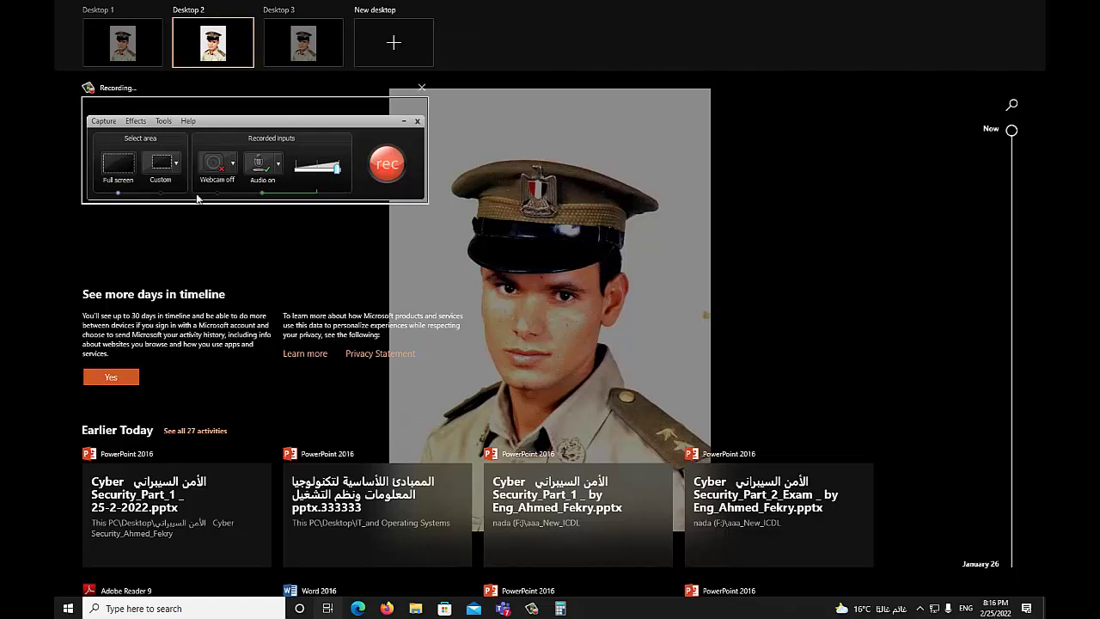
Launch Excel 2016 on Desktop 2, dismiss the activation wizard and create a blank workbook.
left_click(112, 608)
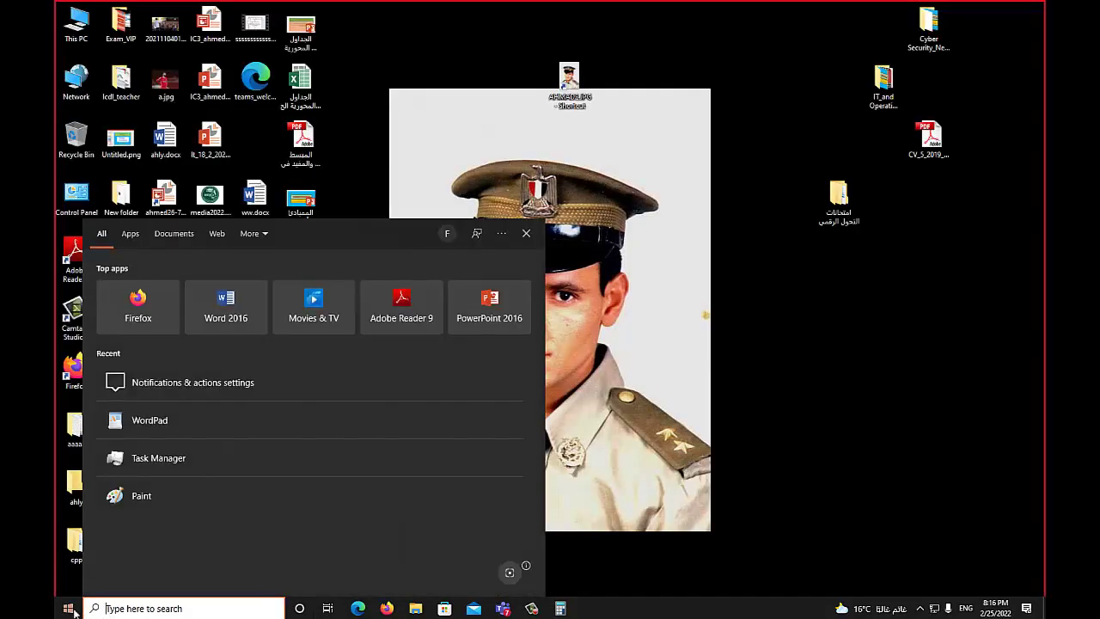
left_click(68, 608)
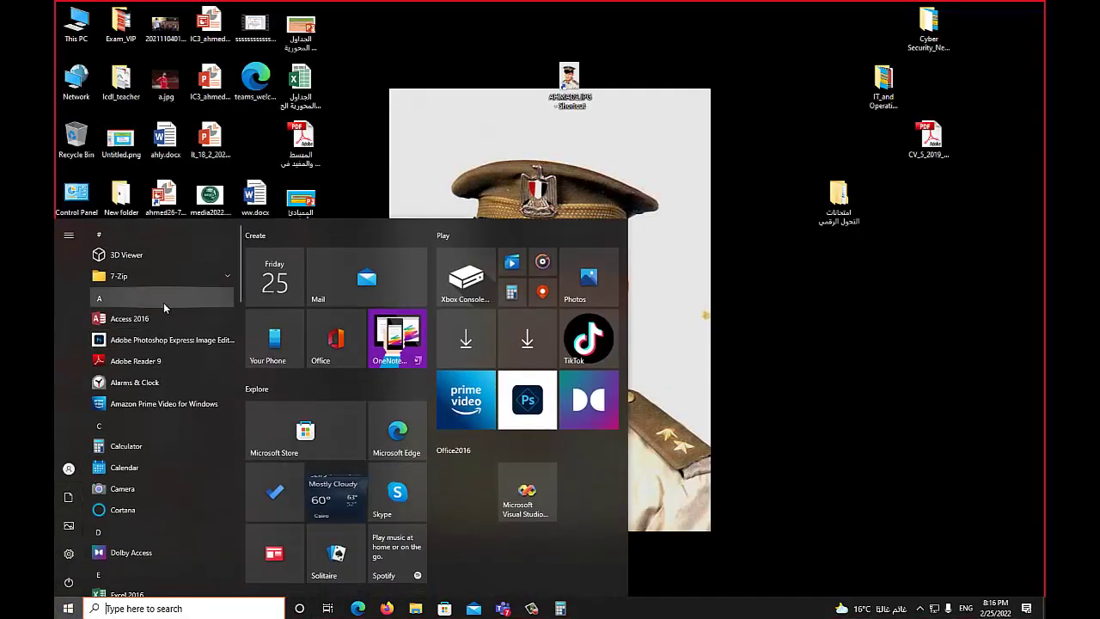
scroll(164, 302, "down", 3)
left_click(135, 483)
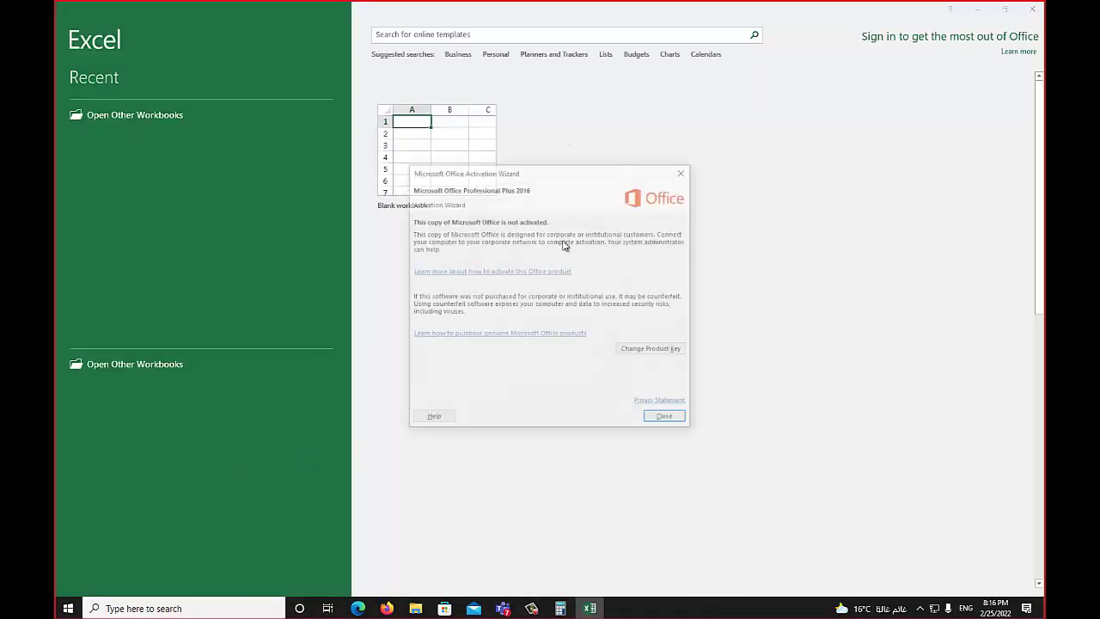
left_click(667, 419)
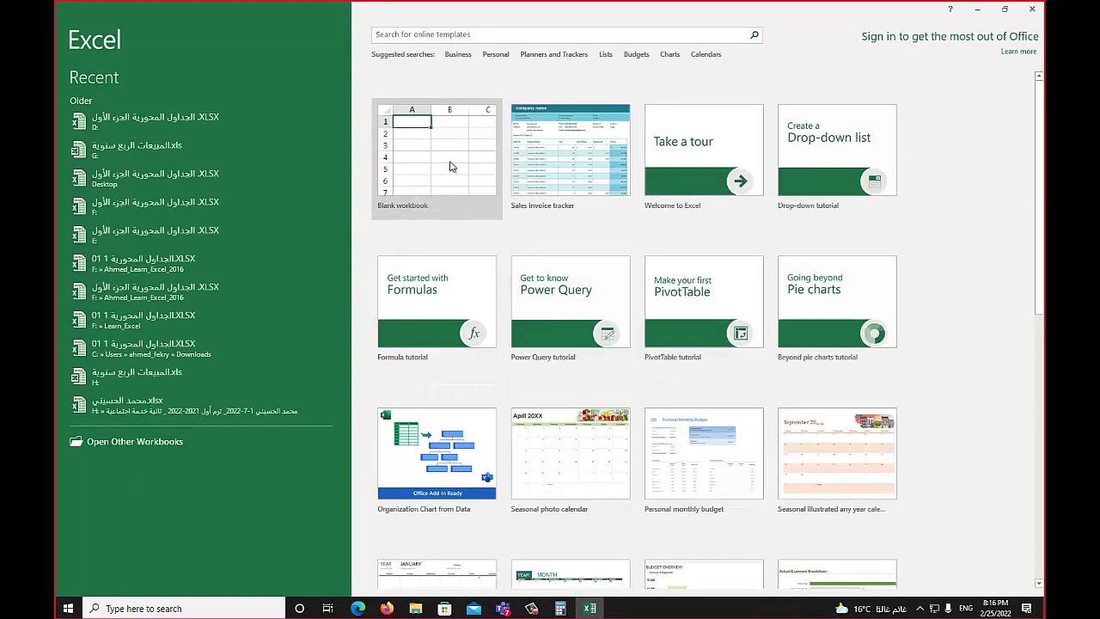
left_click(451, 166)
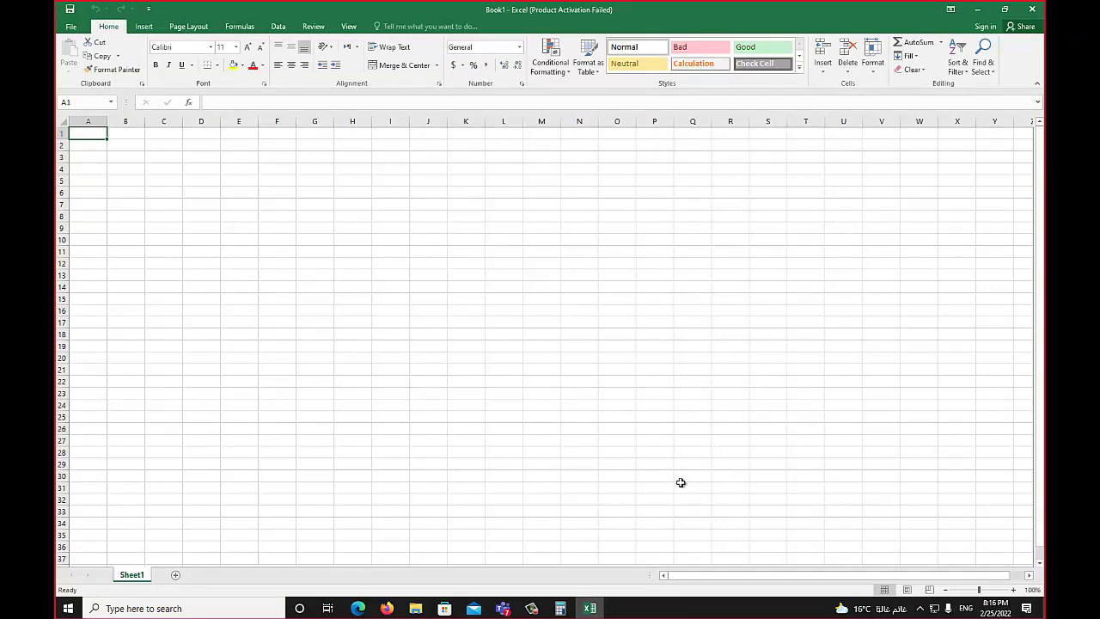
Switch to Desktop 1 to check its running programs, and return to the Excel workbook on Desktop 2.
left_click(328, 608)
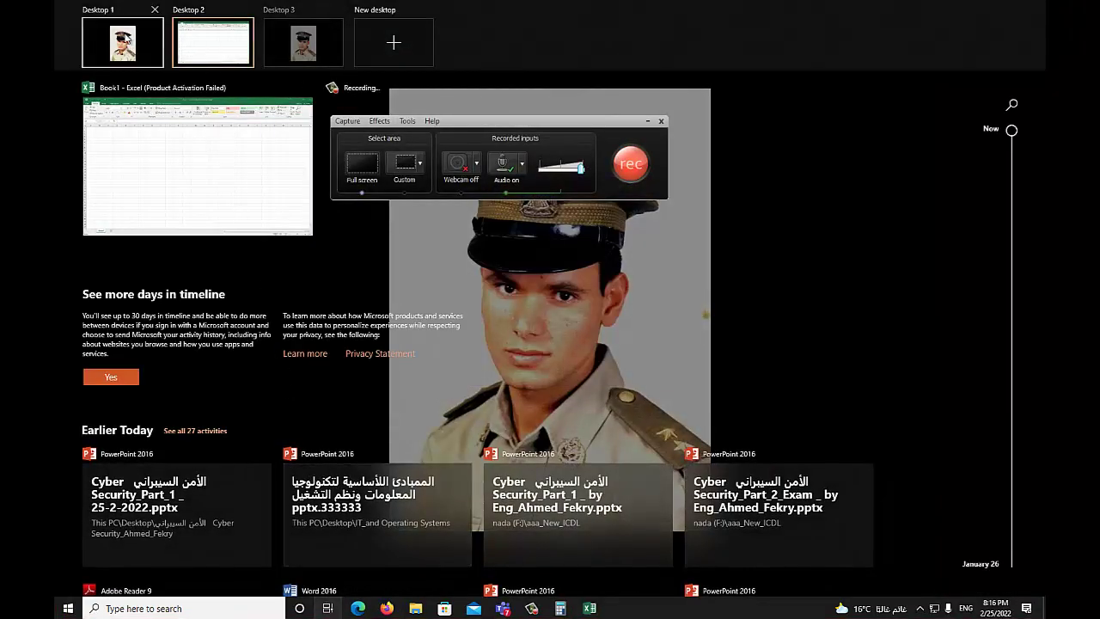
left_click(120, 38)
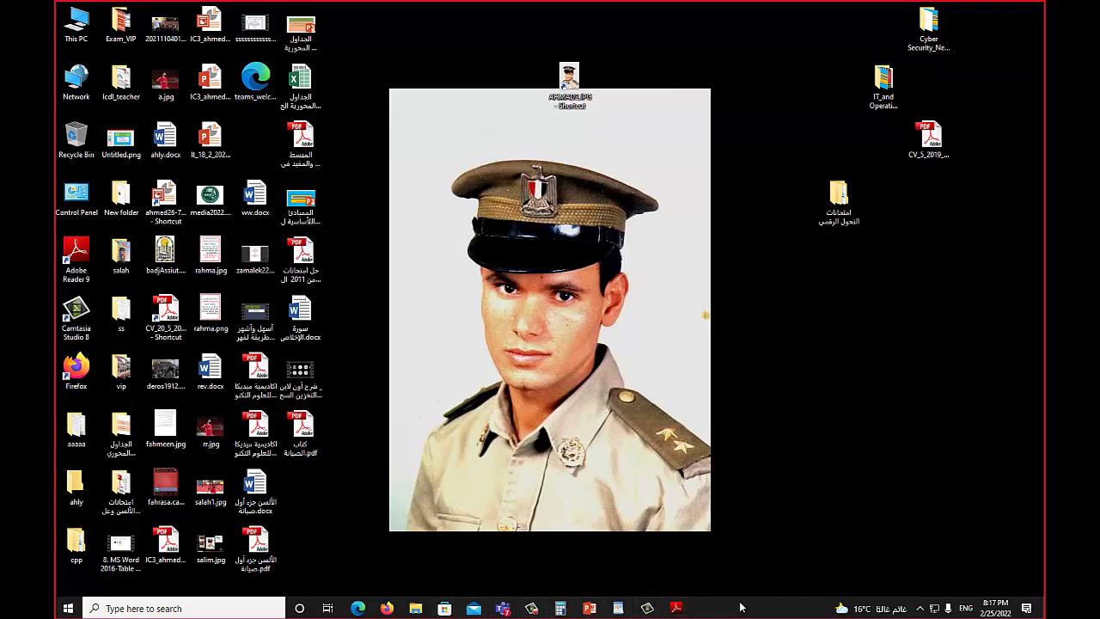
left_click(327, 607)
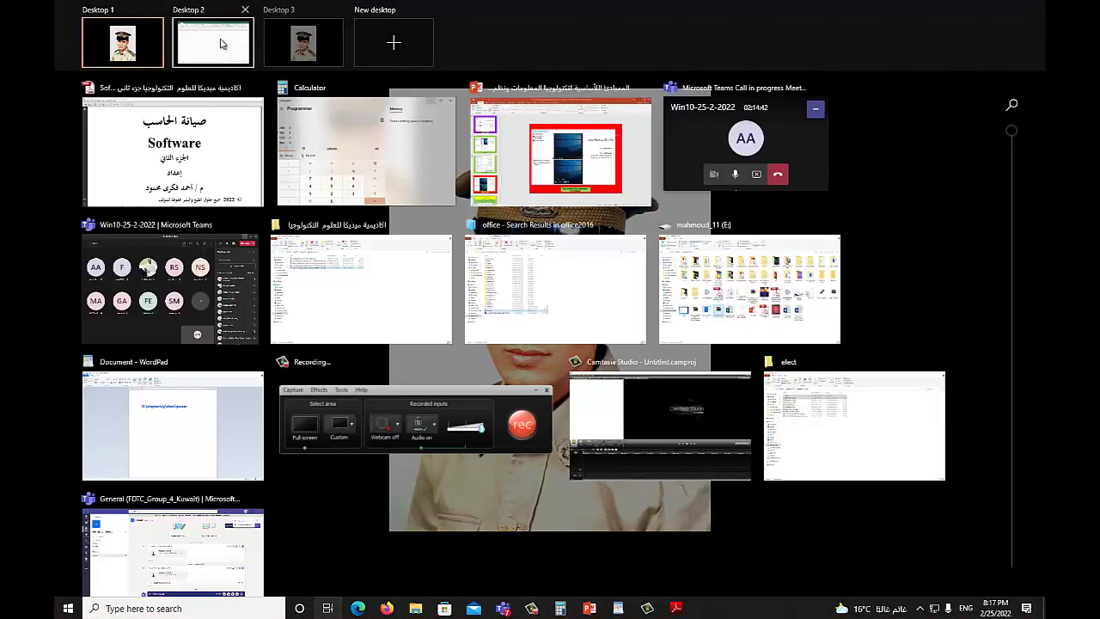
left_click(214, 42)
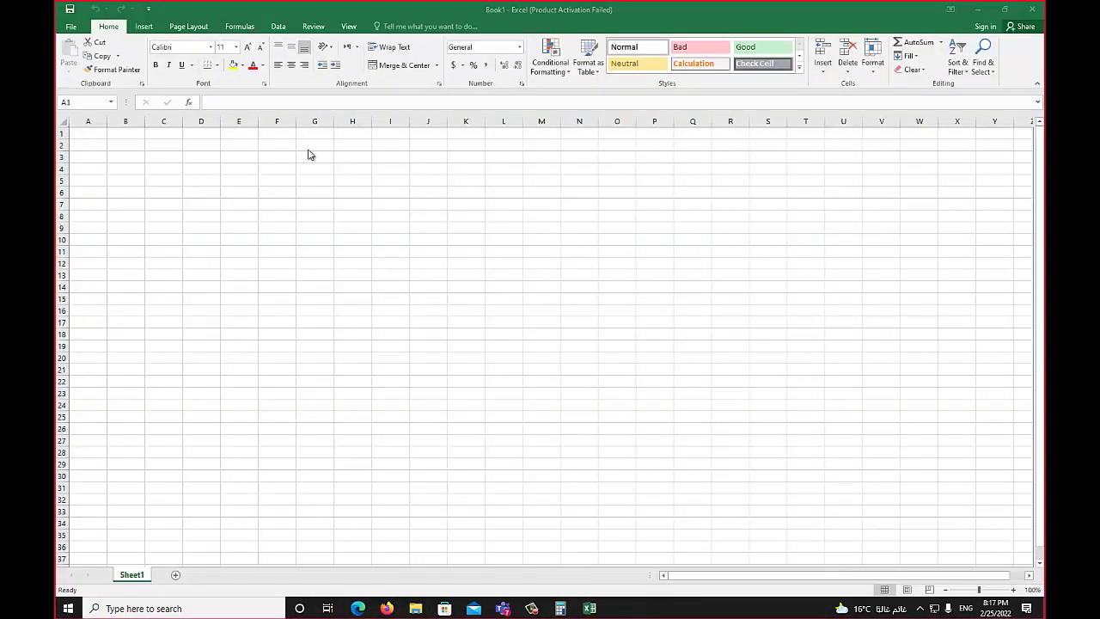
left_click(589, 608)
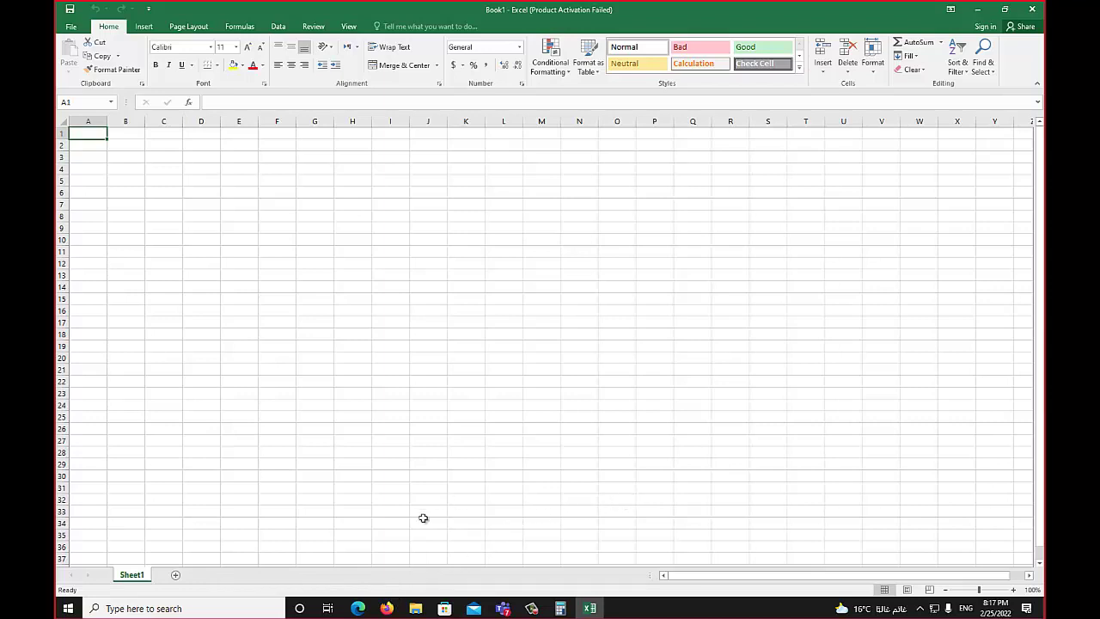
Remove Desktop 3 and Desktop 2 in Task View, leaving only the original desktop.
left_click(332, 608)
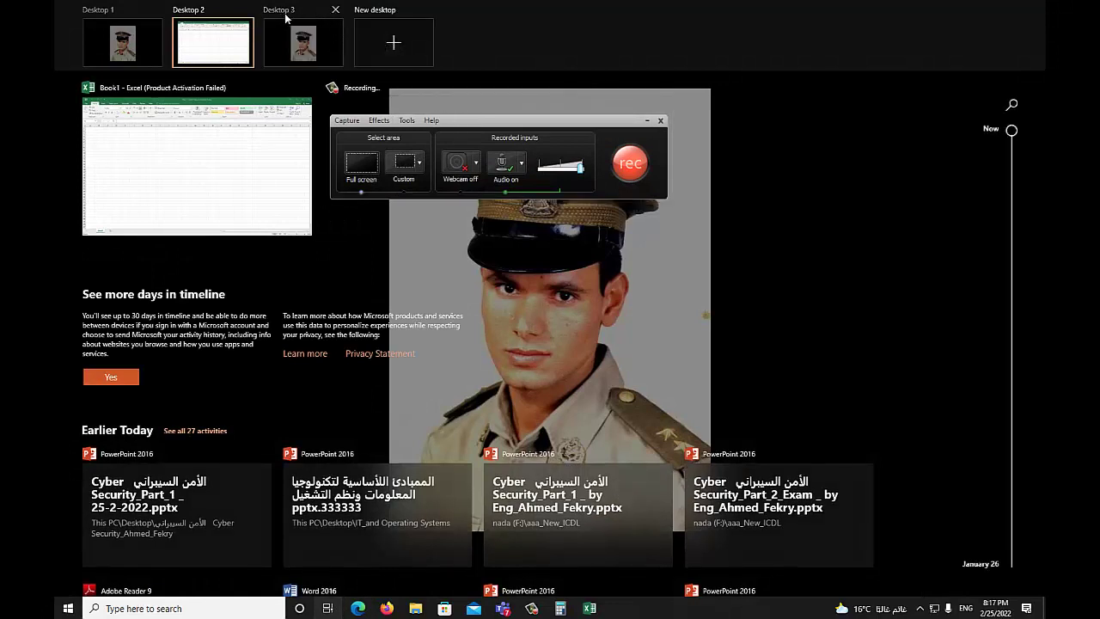
mouse_move(302, 17)
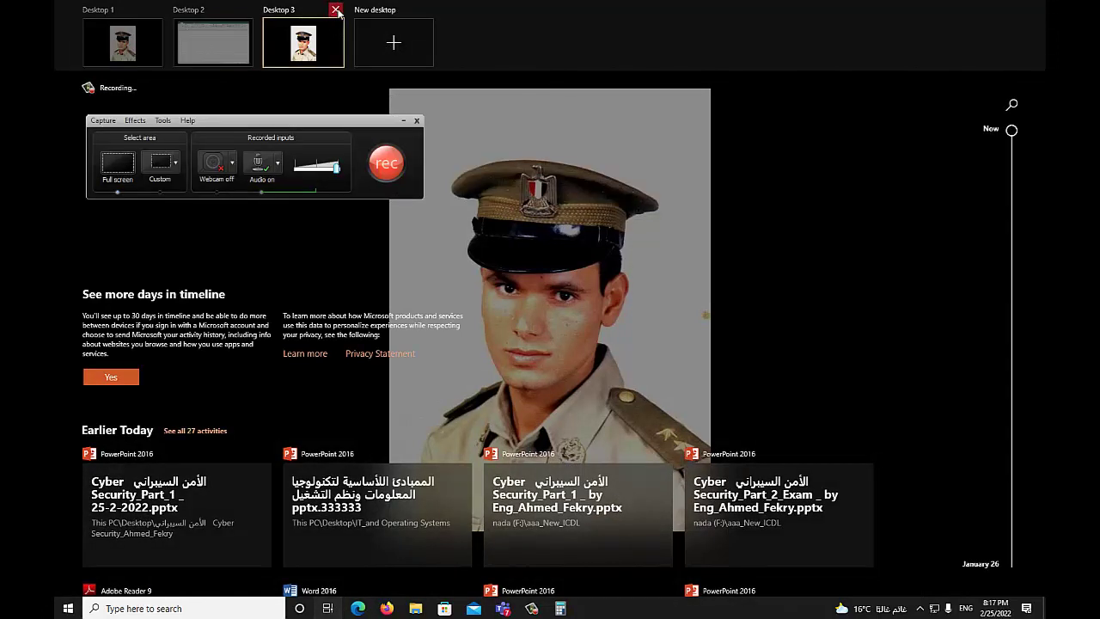
left_click(335, 10)
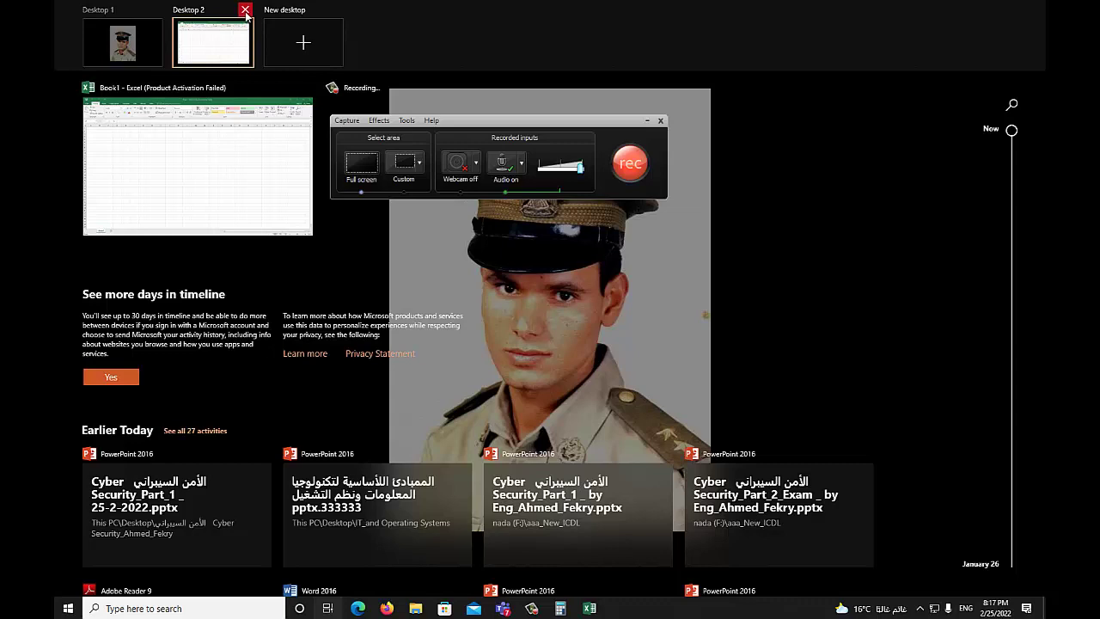
left_click(245, 11)
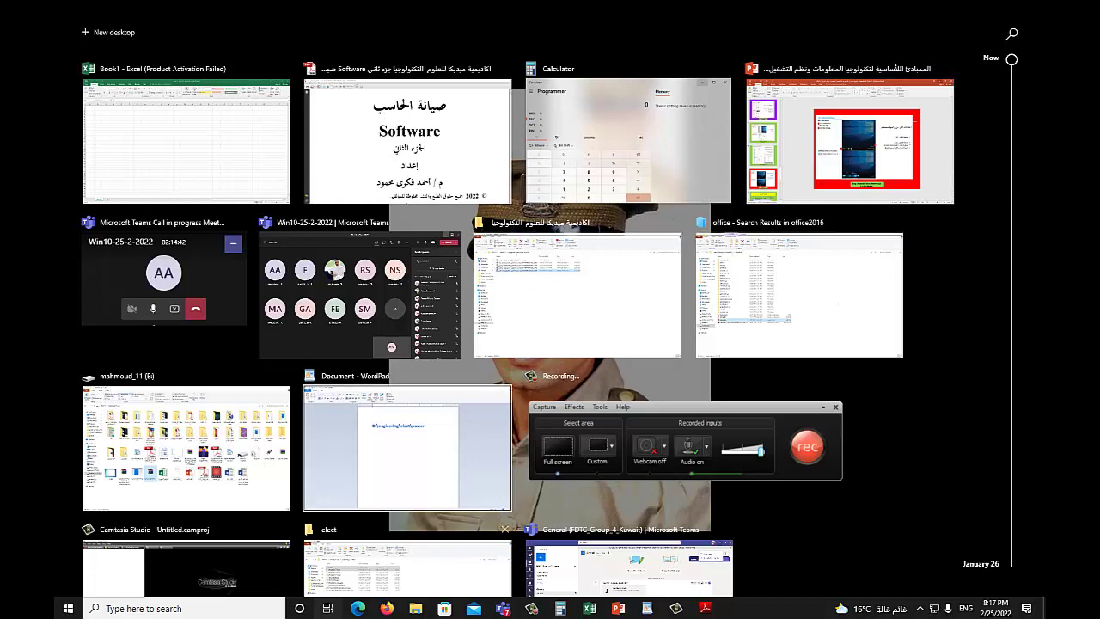
Switch through Task View to the PowerPoint presentation and display slide 28 on running WordPad.
left_click(327, 608)
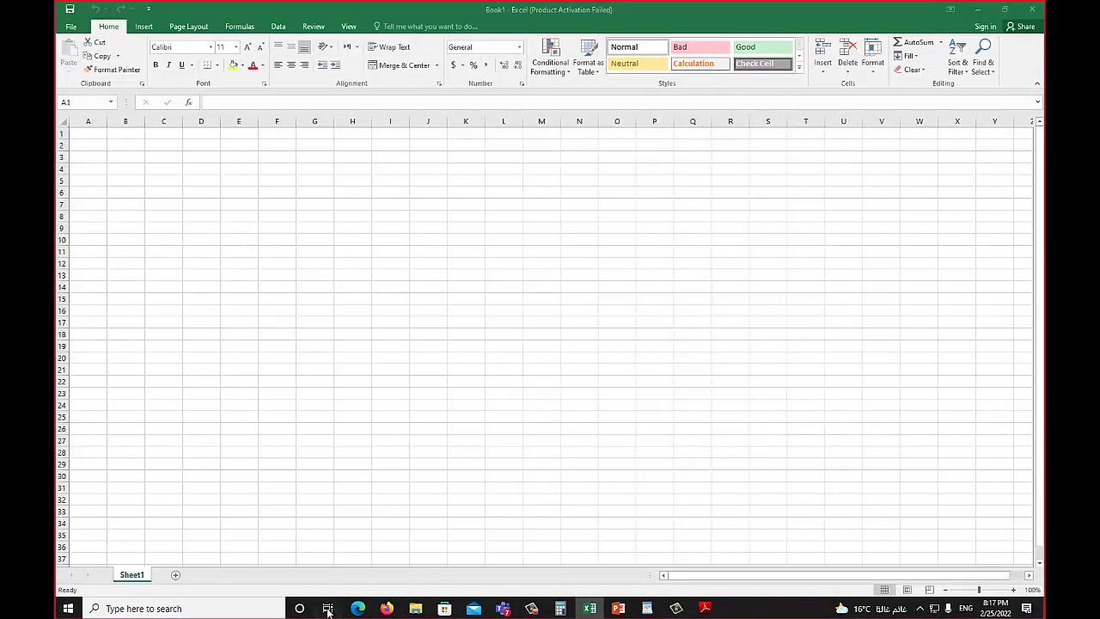
left_click(328, 609)
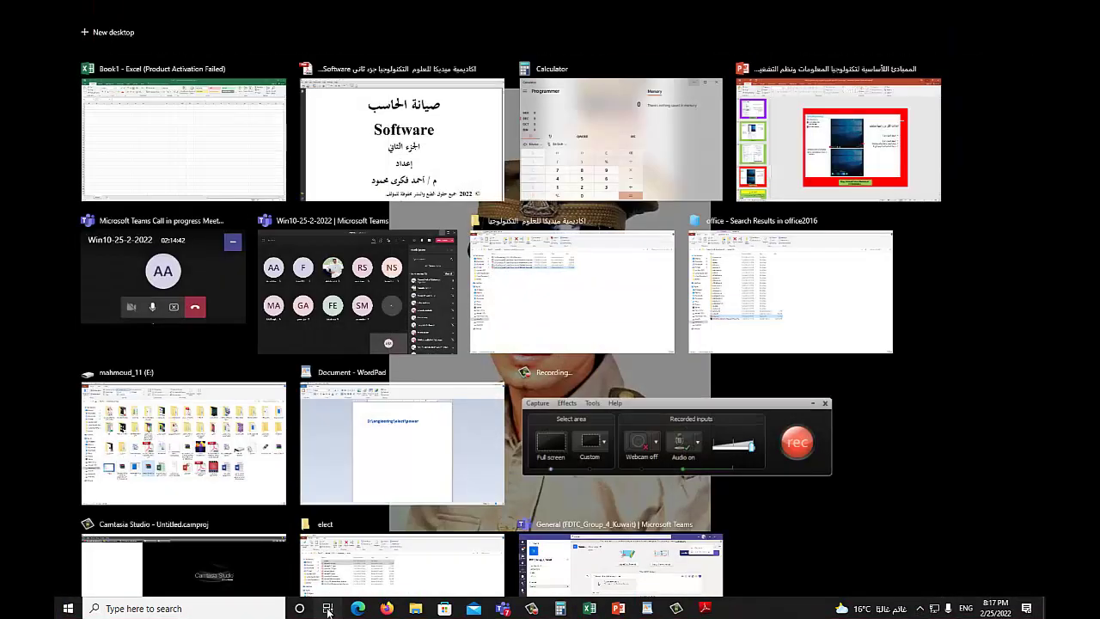
left_click(840, 138)
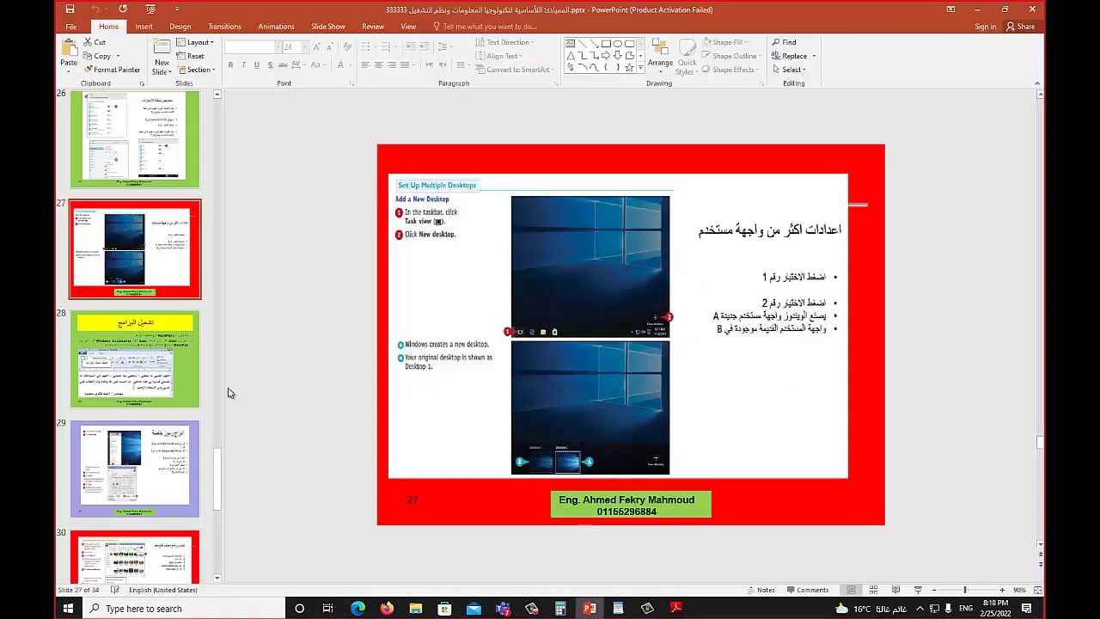
left_click(155, 364)
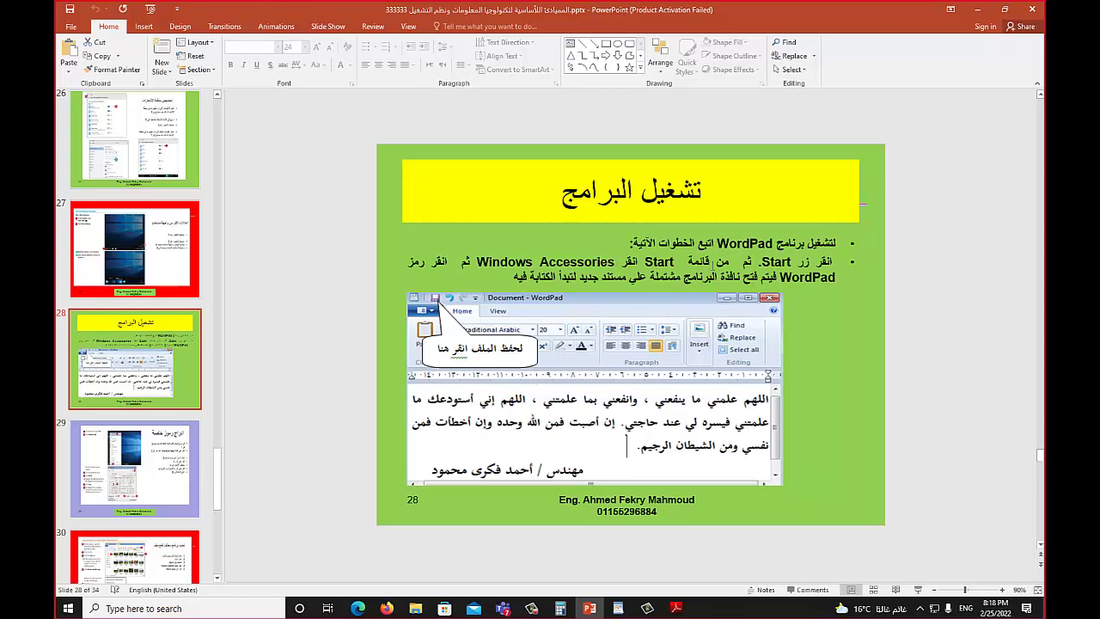
left_click(824, 276)
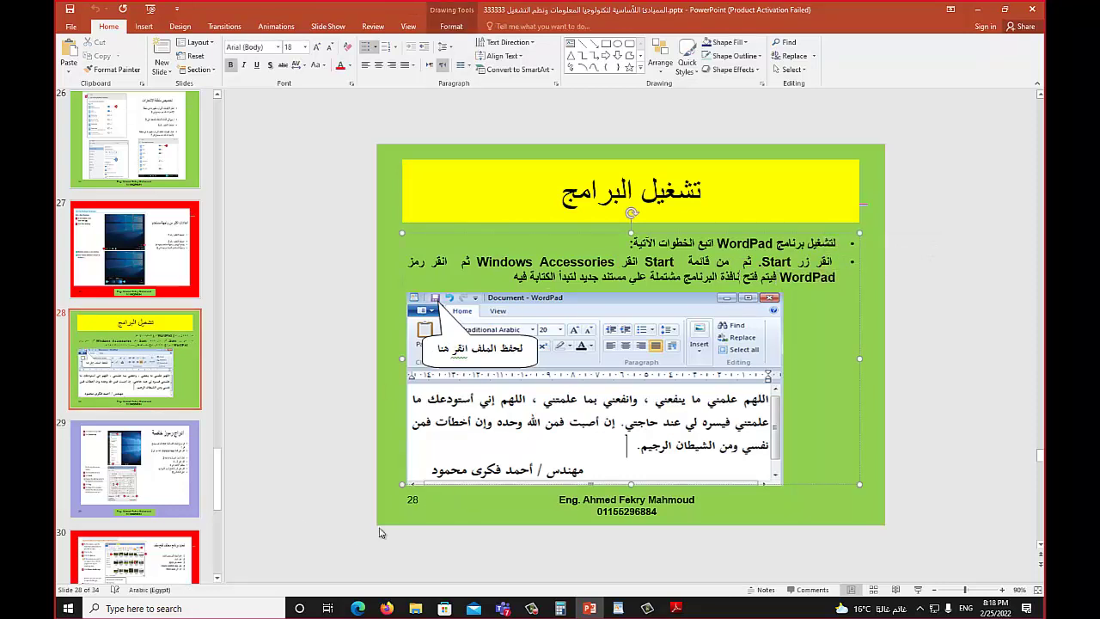
Search Windows for "word" and launch WordPad with a new blank document.
left_click(155, 609)
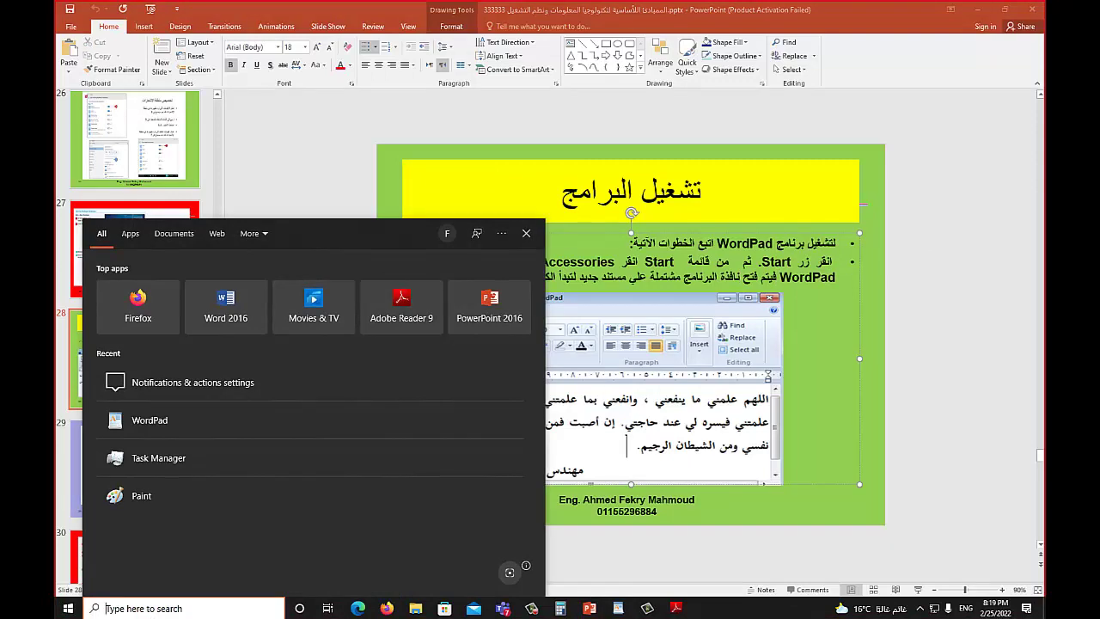
type("wor")
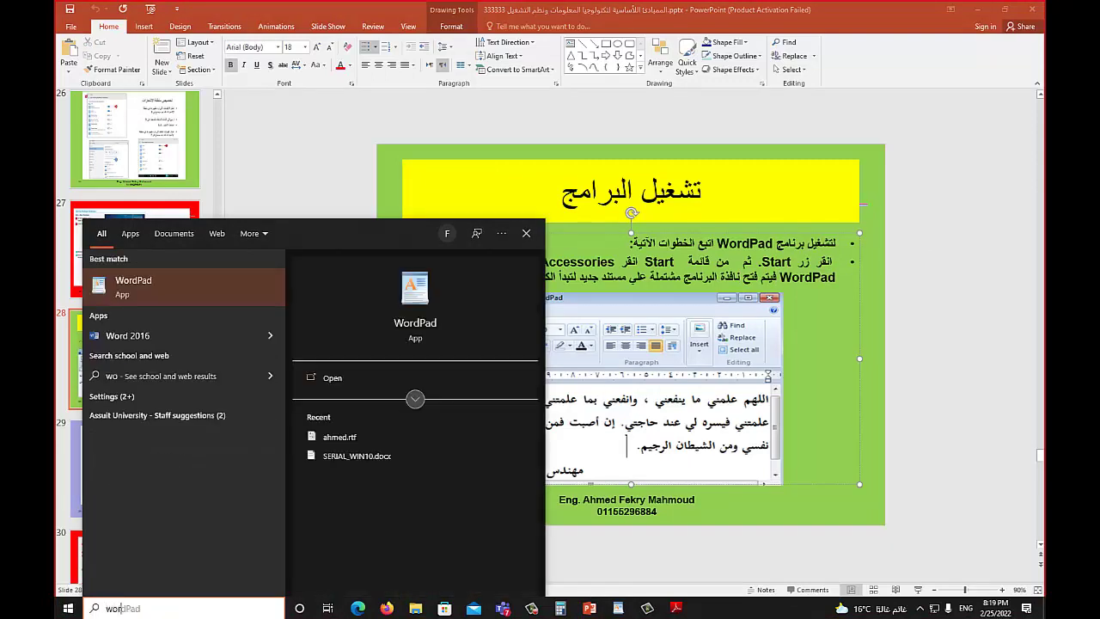
type("d")
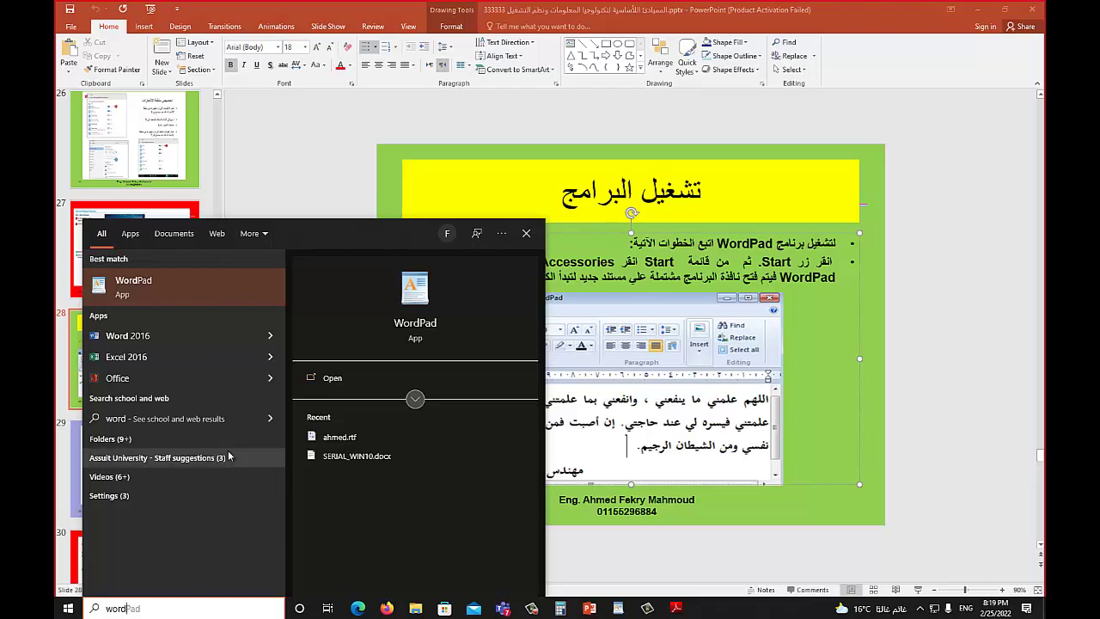
left_click(134, 282)
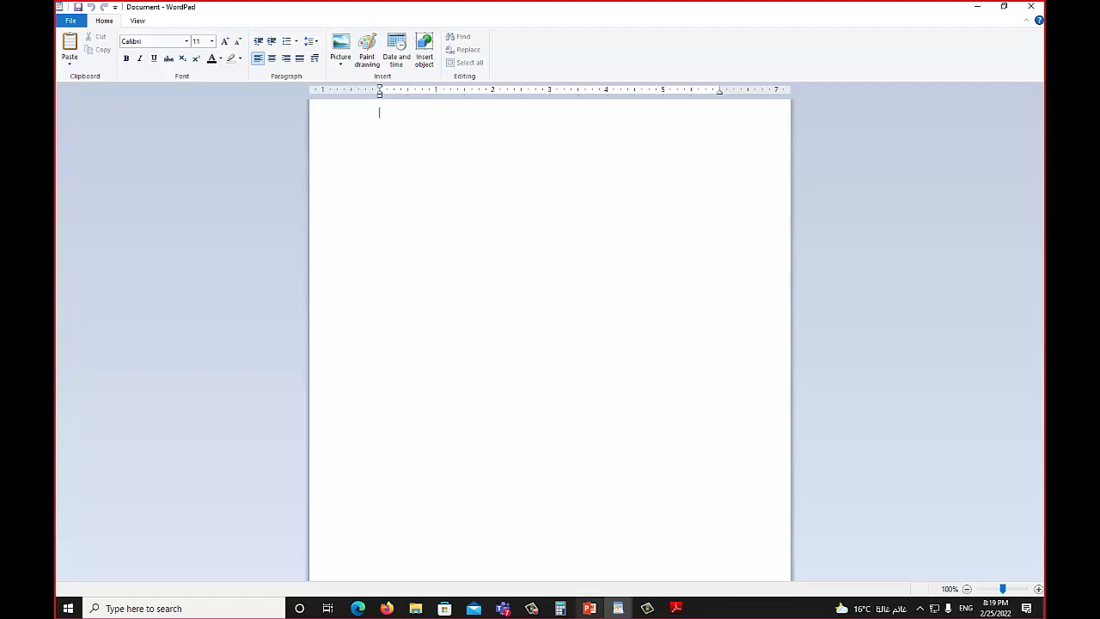
Consult slide 28 in PowerPoint, look at the other open WordPad window, and return to the blank WordPad document.
left_click(590, 608)
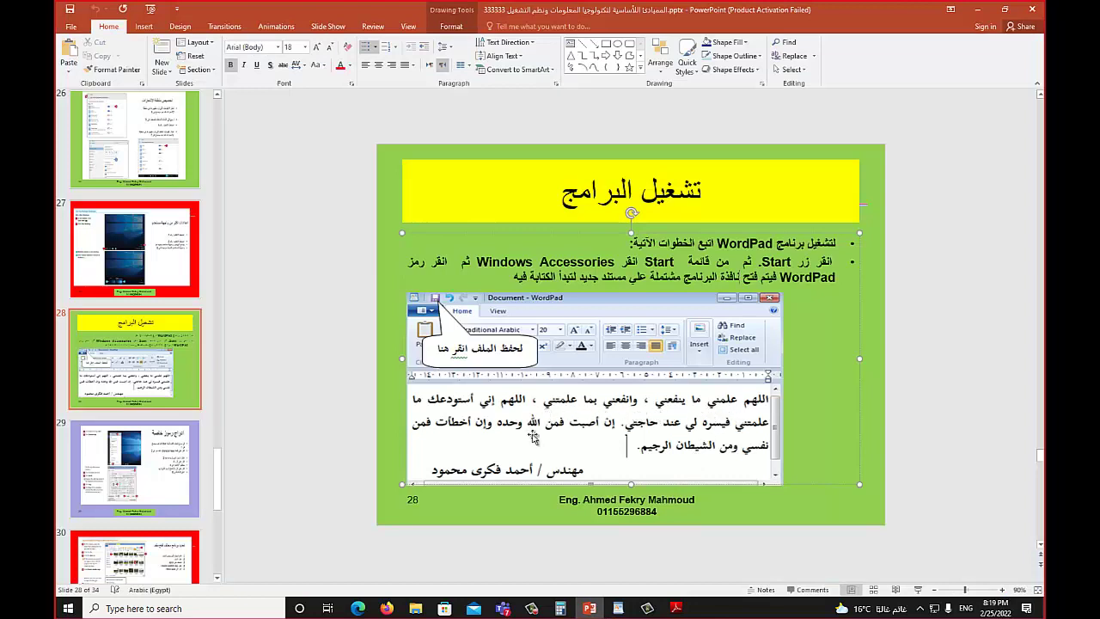
mouse_move(617, 608)
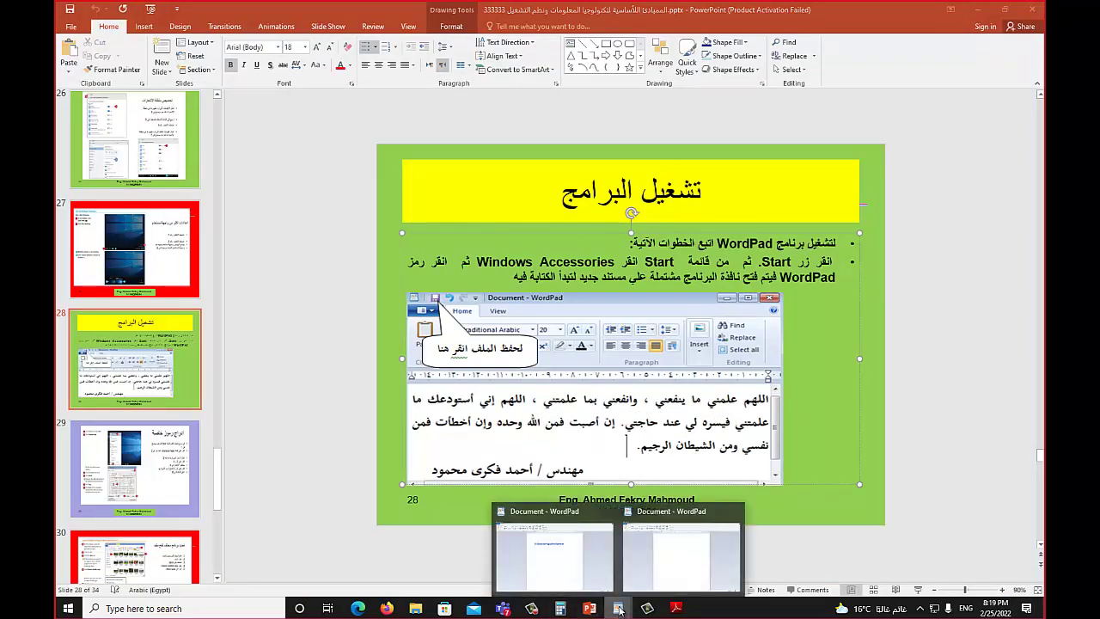
left_click(592, 580)
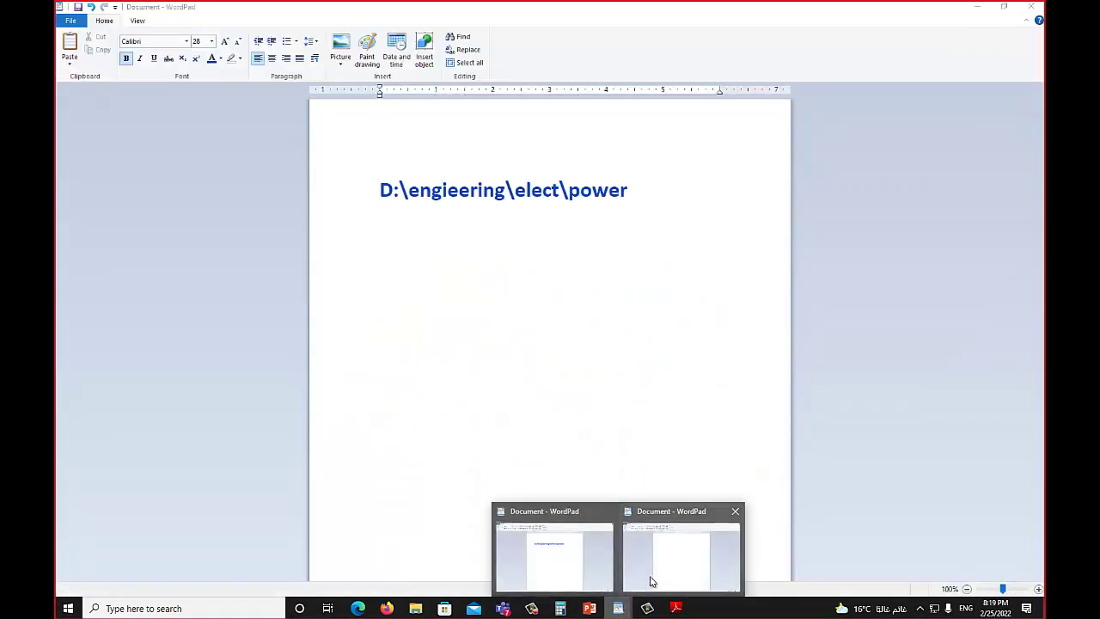
left_click(658, 567)
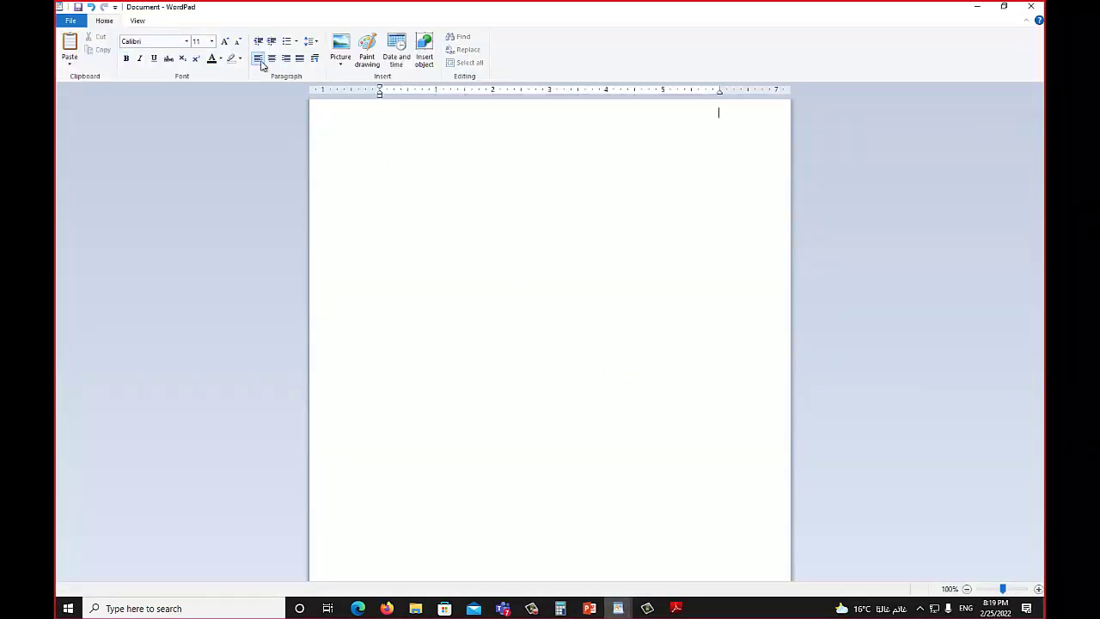
Right-align the blank WordPad document and write "اللهم علمني ما ينفعني وأنفعني بما علمتني" in Arabic, comparing it with slide 28.
left_click(290, 62)
key("alt+shift")
type("ا")
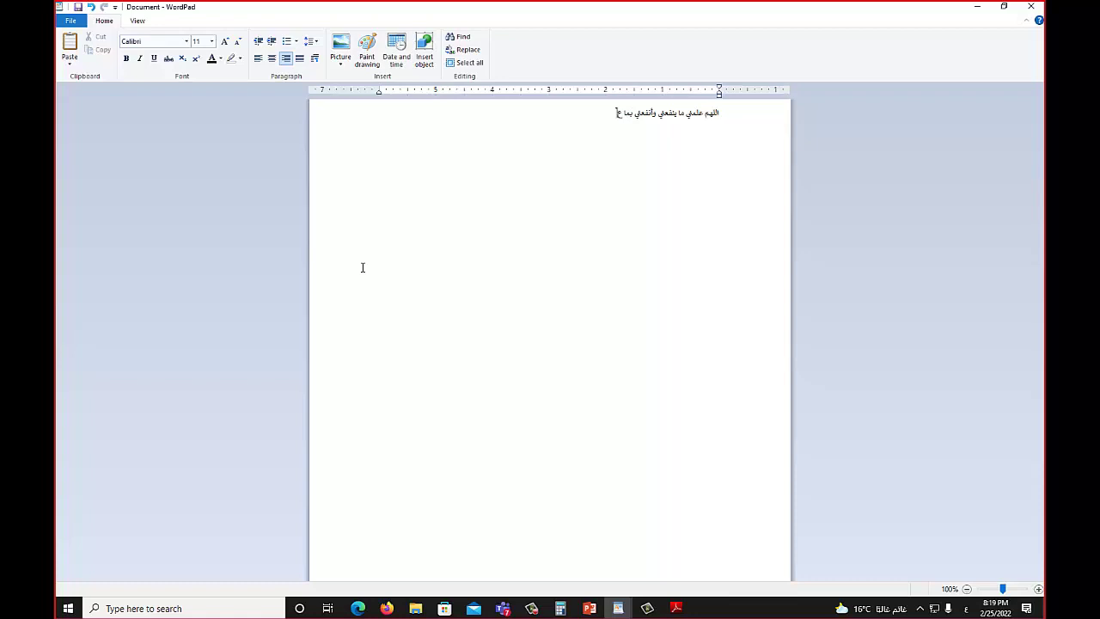
key("alt+Tab")
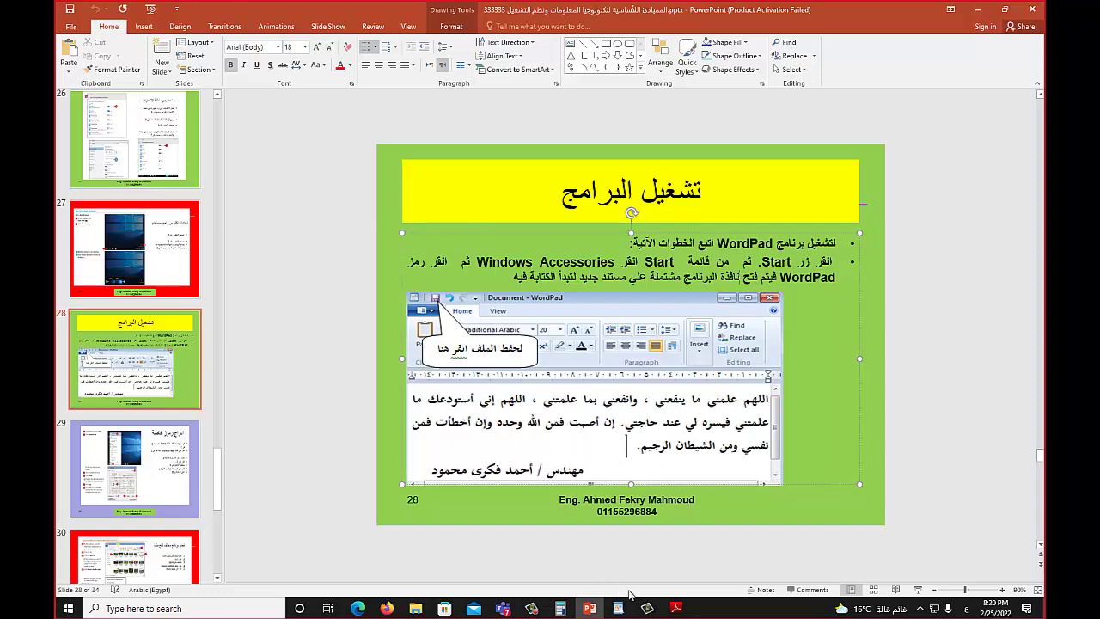
mouse_move(618, 608)
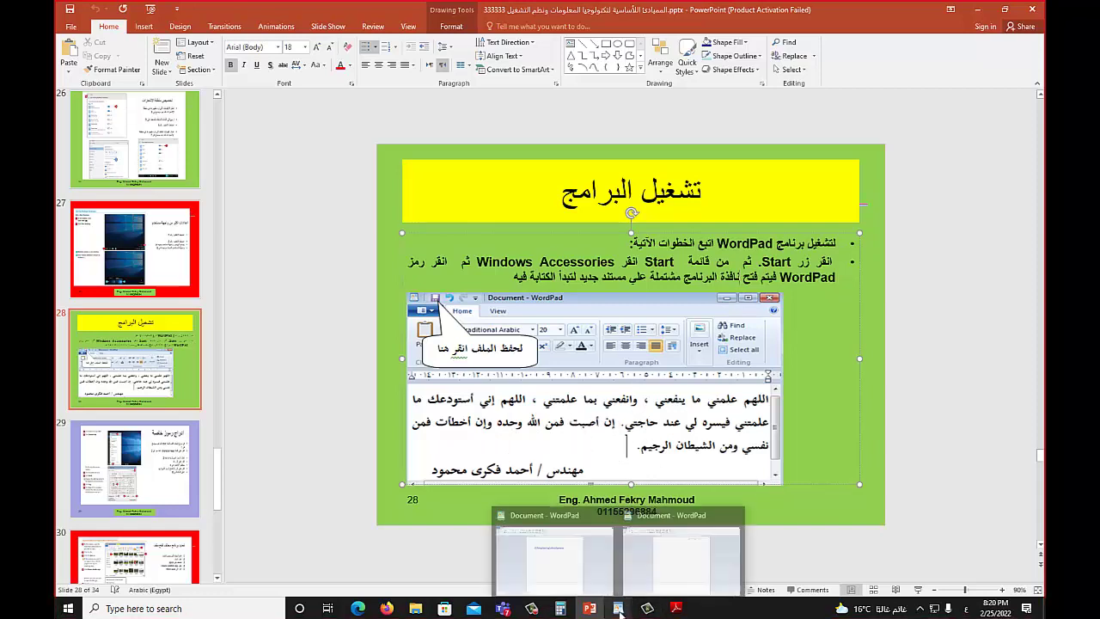
left_click(673, 569)
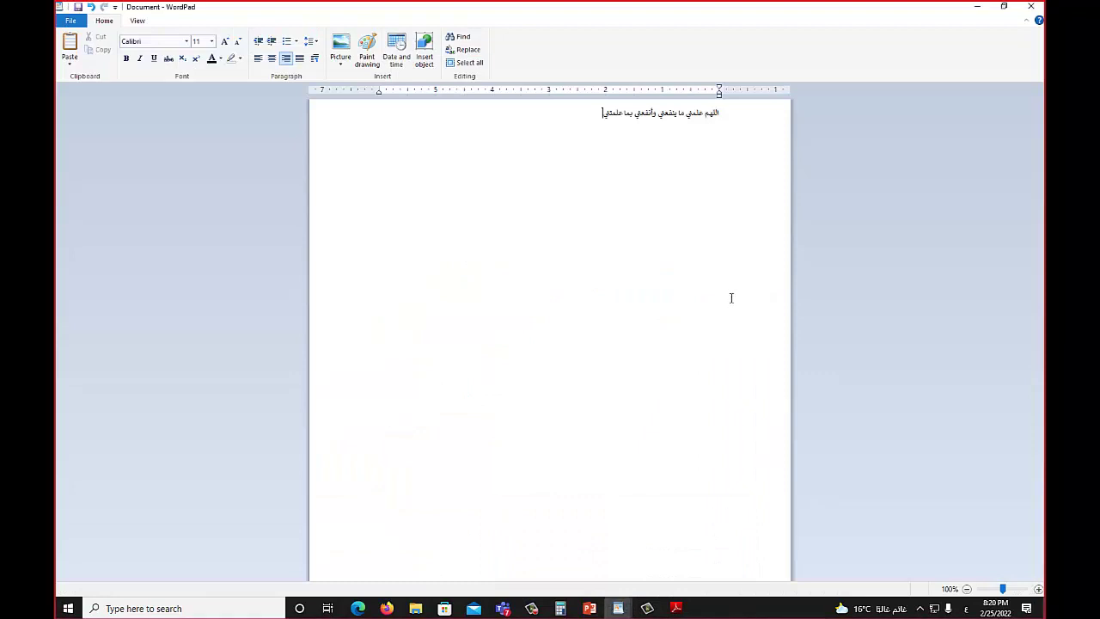
Make the whole Arabic line bold and set its font size to 28.
double_click(671, 113)
triple_click(672, 113)
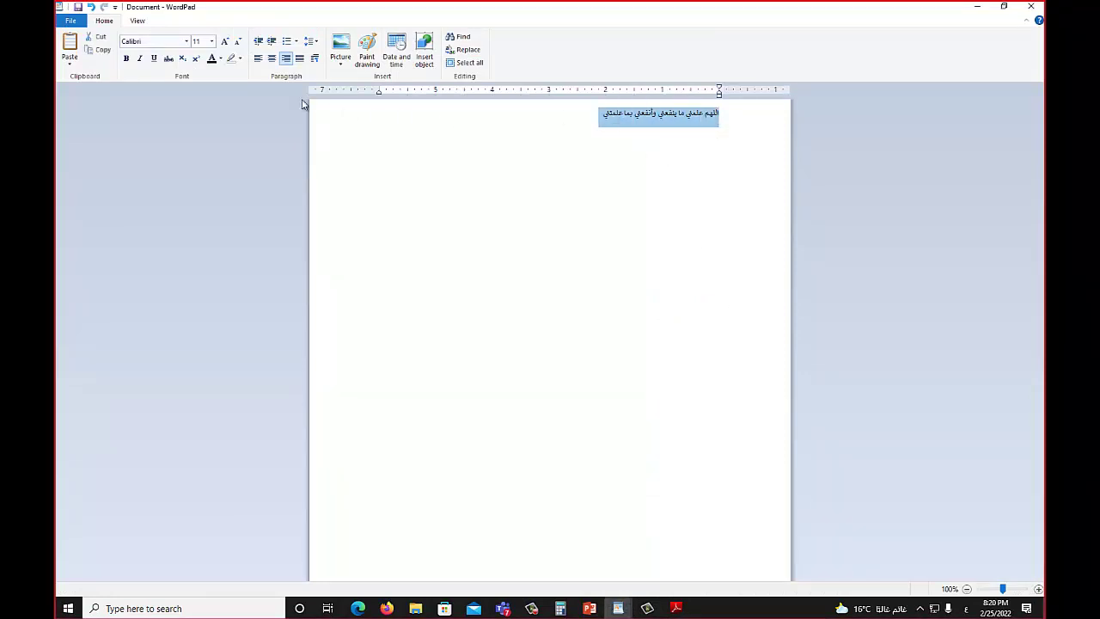
left_click(126, 59)
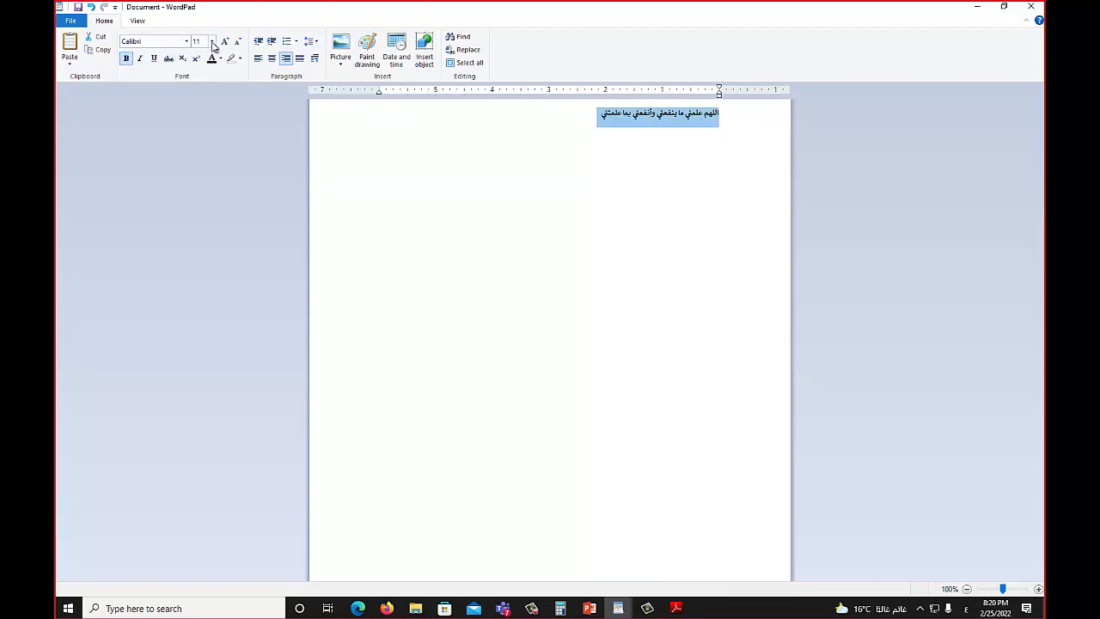
left_click(212, 41)
left_click(199, 174)
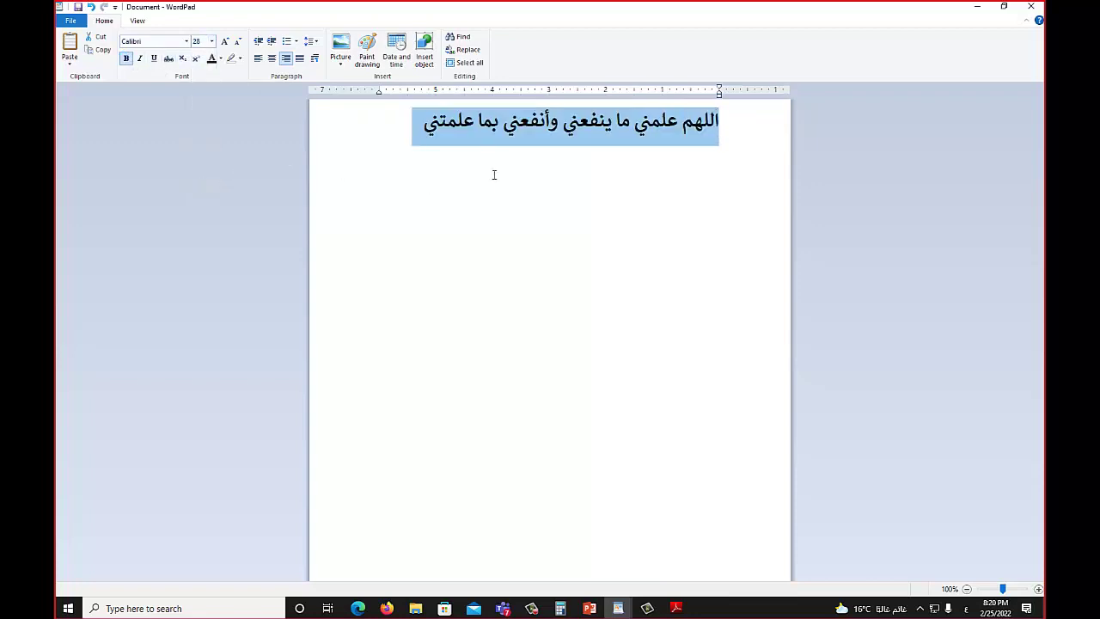
Save the WordPad document to the Desktop in Rich Text Format, using an Arabic first name as the file name.
left_click(71, 21)
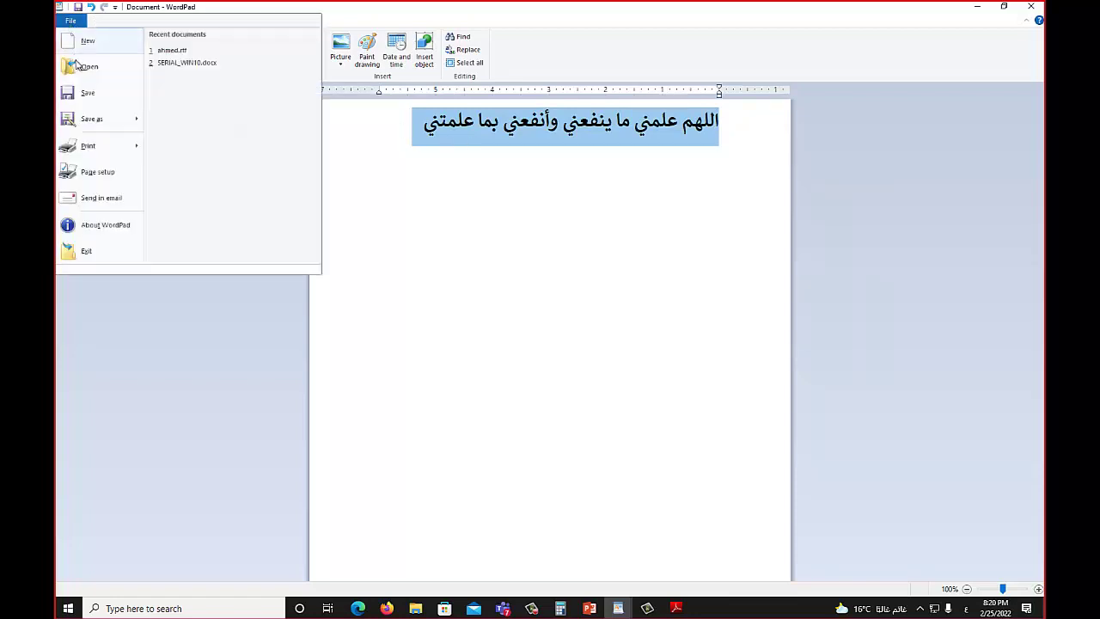
left_click(333, 186)
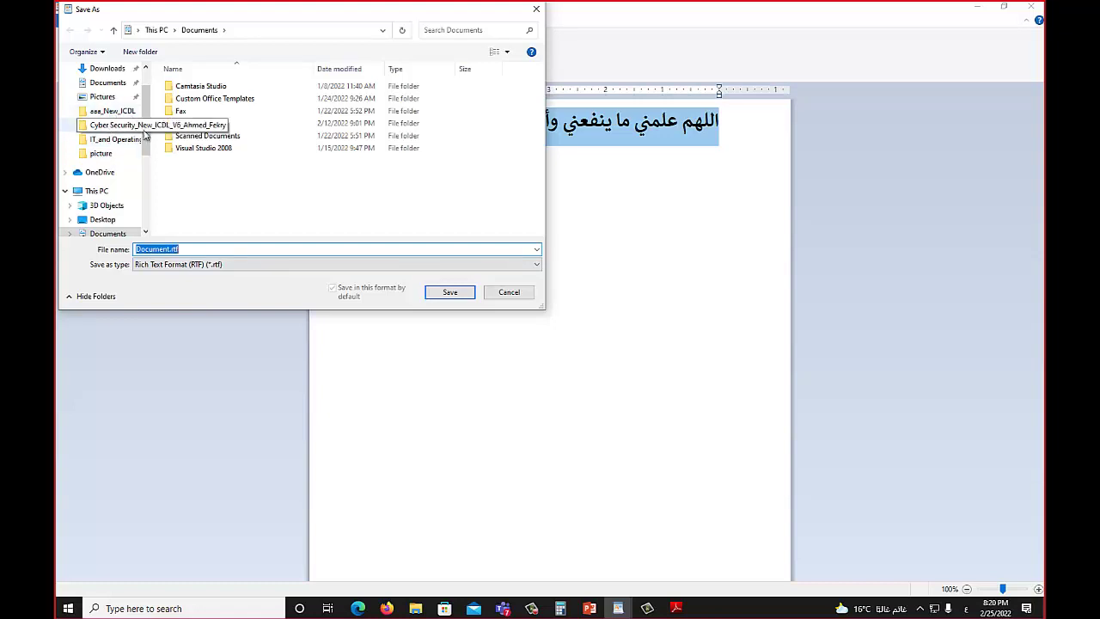
scroll(113, 129, "up", 1)
left_click(115, 93)
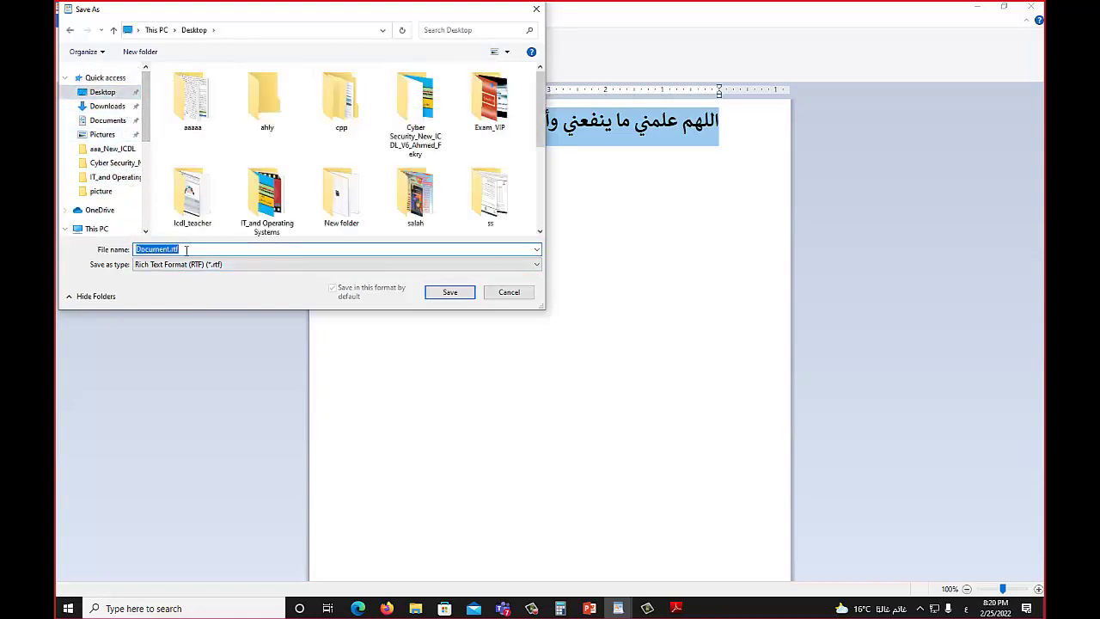
type("احمد")
key("Return")
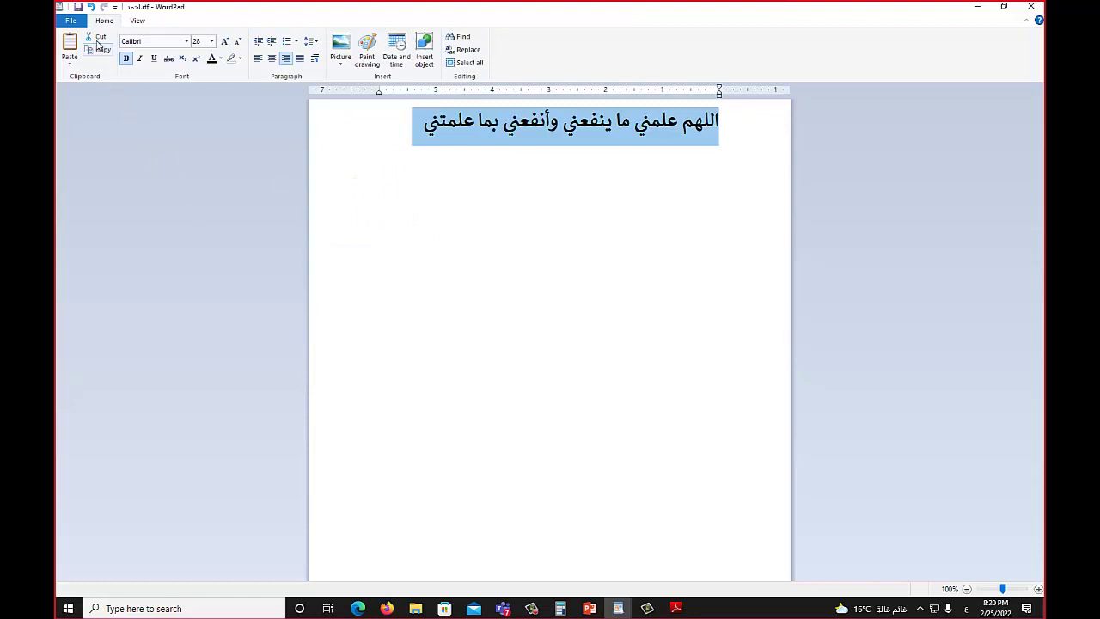
Review WordPad's file commands and print options, and return to PowerPoint to display slide 29 on inserting special characters.
left_click(70, 19)
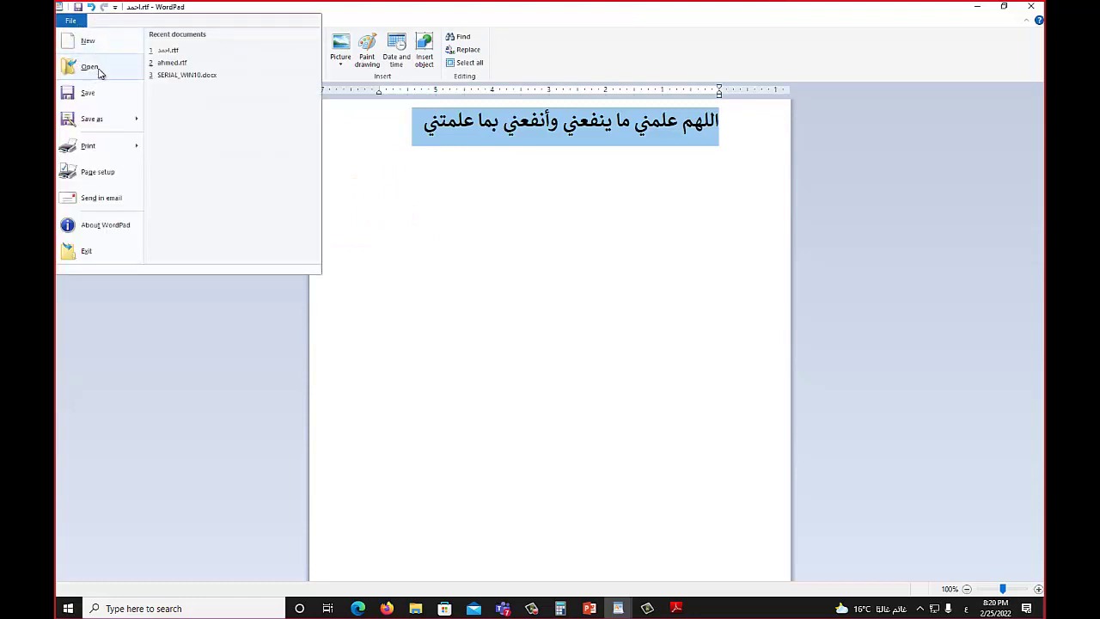
mouse_move(121, 146)
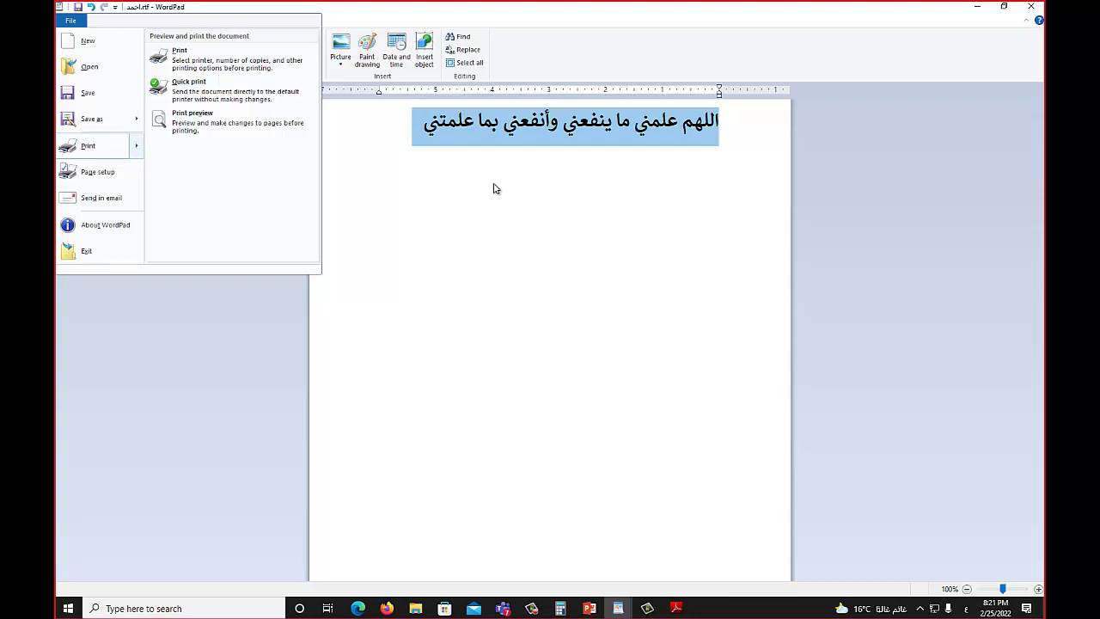
left_click(590, 610)
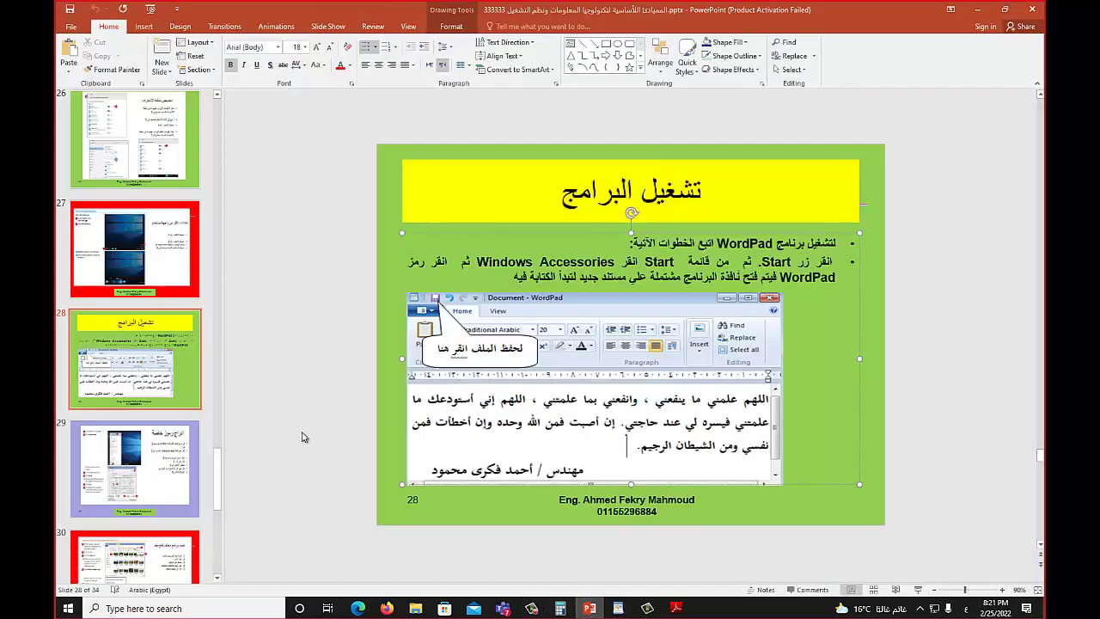
left_click(159, 470)
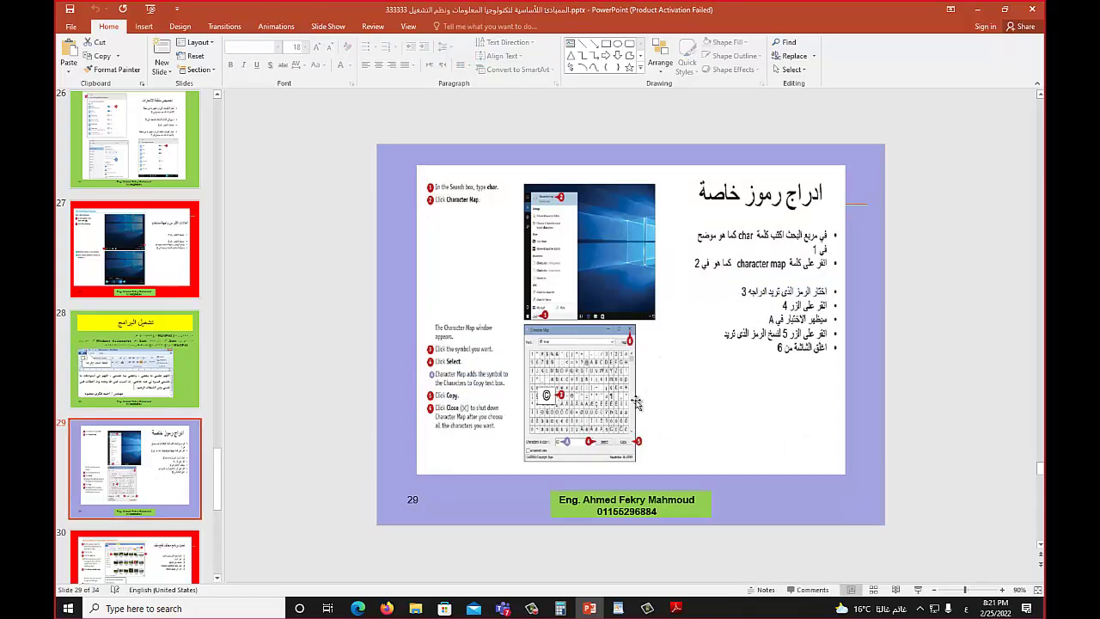
Launch Word 2016 from the Windows search suggestions and dismiss the Office activation wizard.
left_click(206, 606)
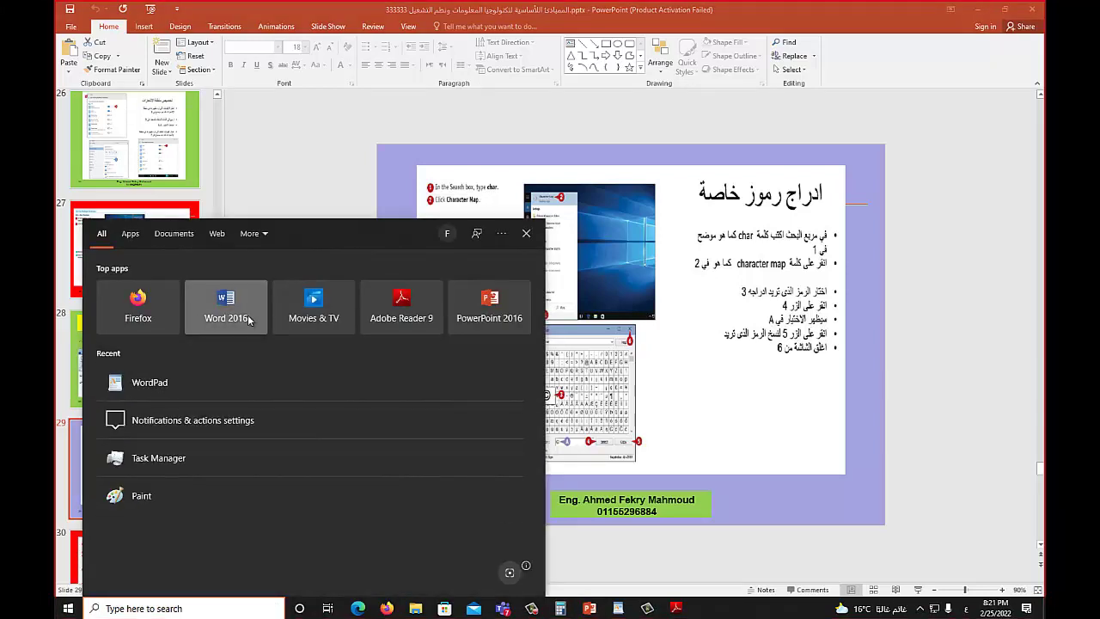
left_click(249, 320)
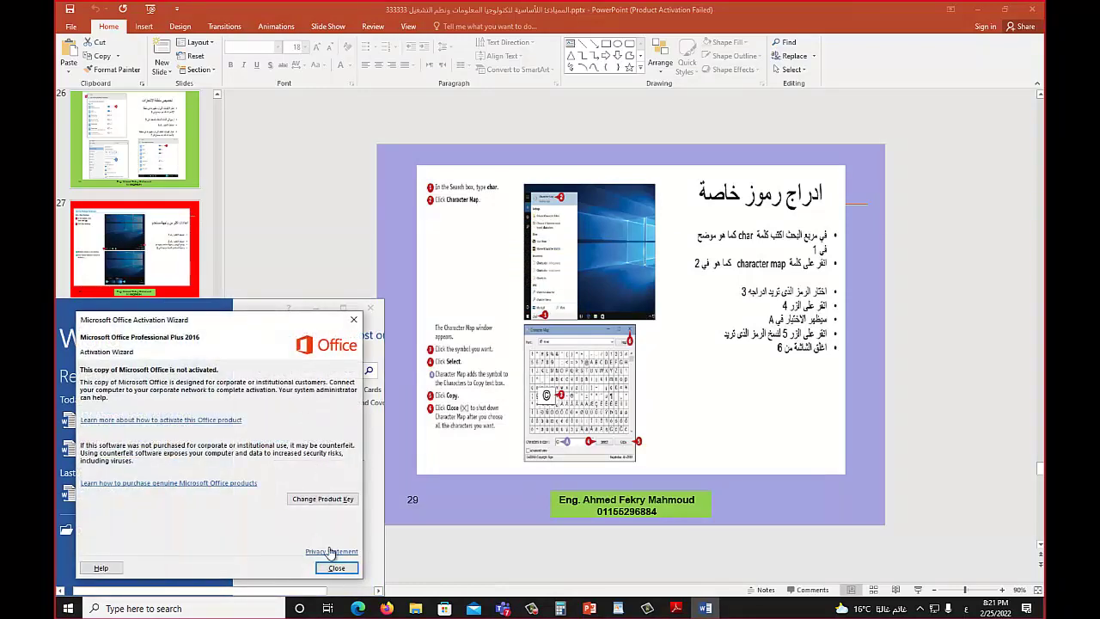
left_click(336, 567)
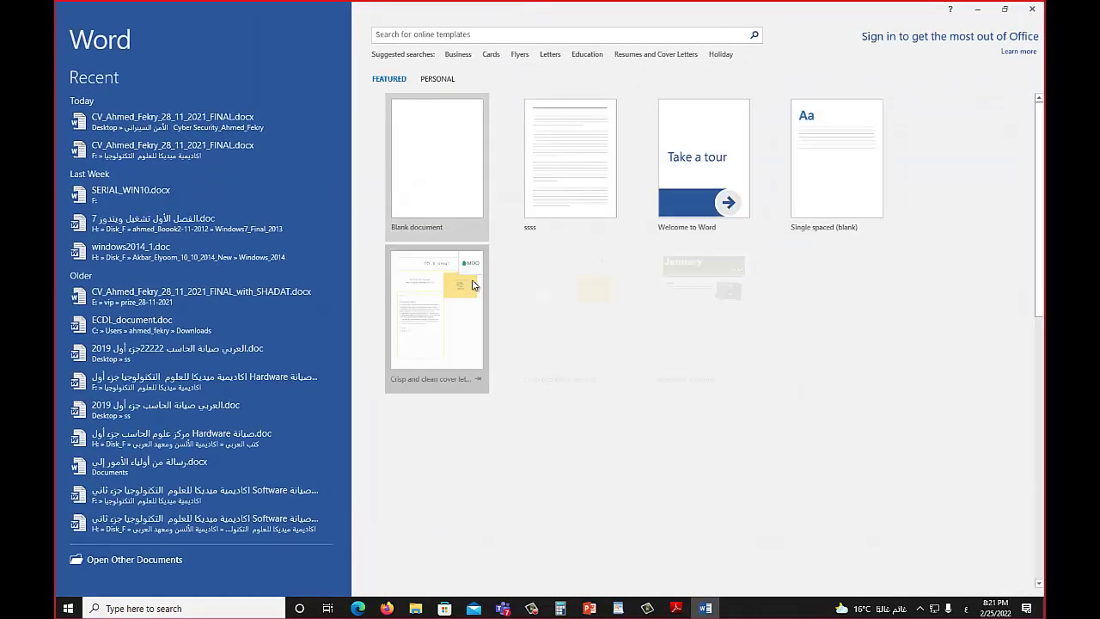
Create a blank Word document and insert the copyright symbol © at its start.
left_click(451, 178)
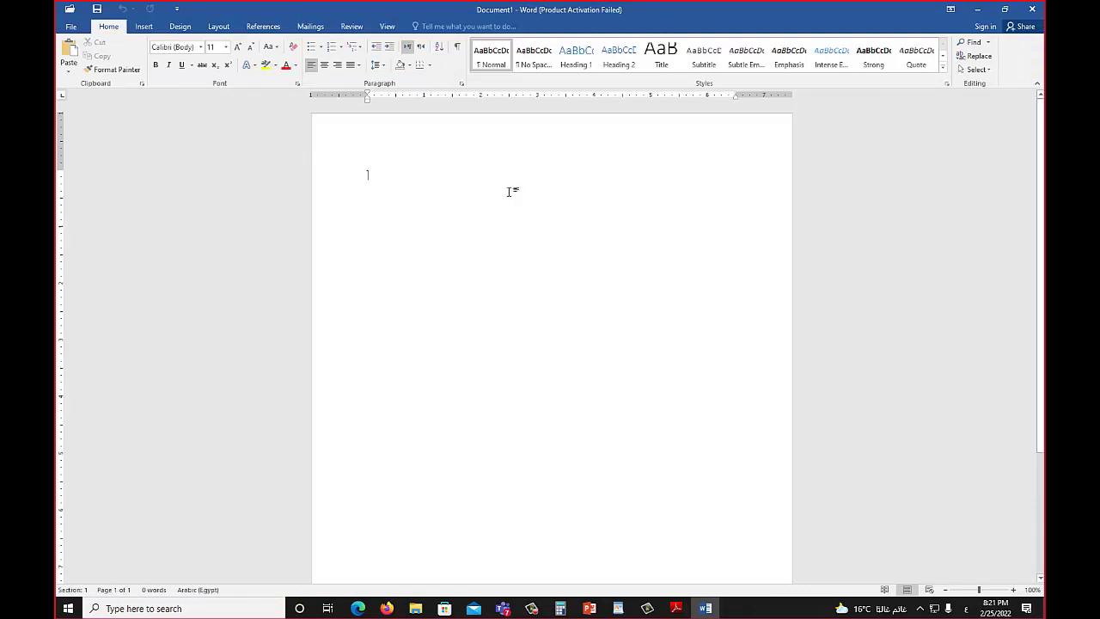
left_click(144, 27)
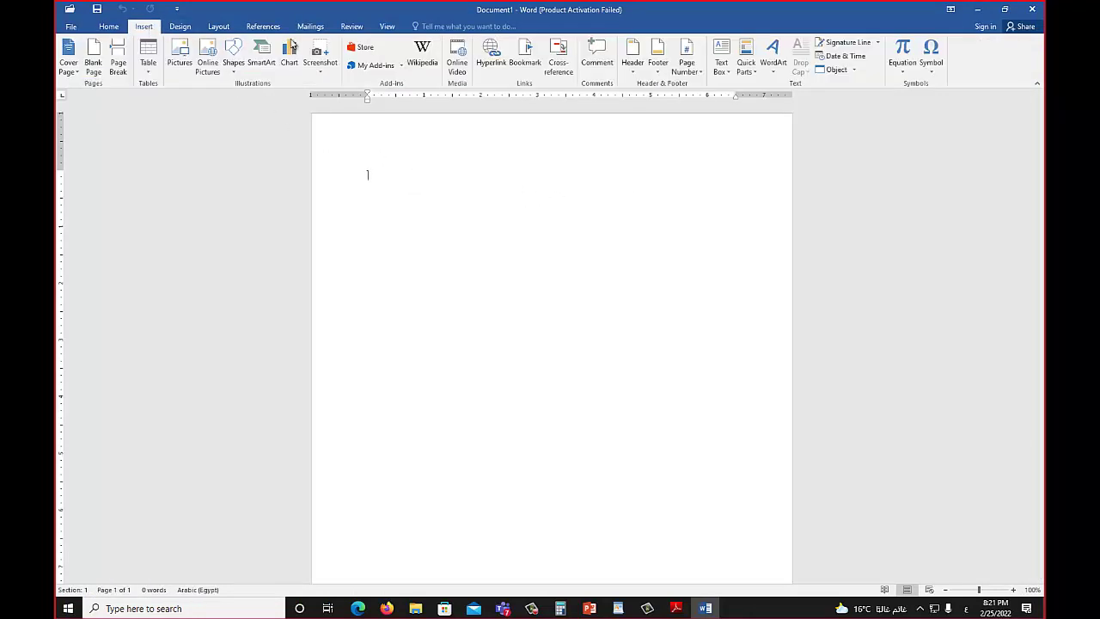
left_click(934, 73)
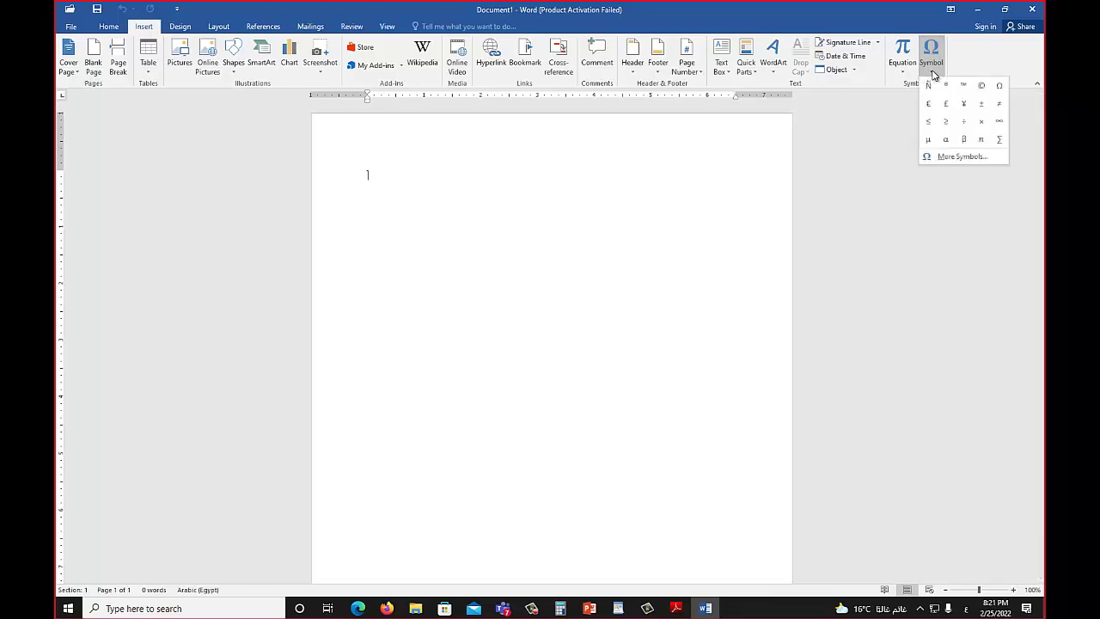
left_click(983, 88)
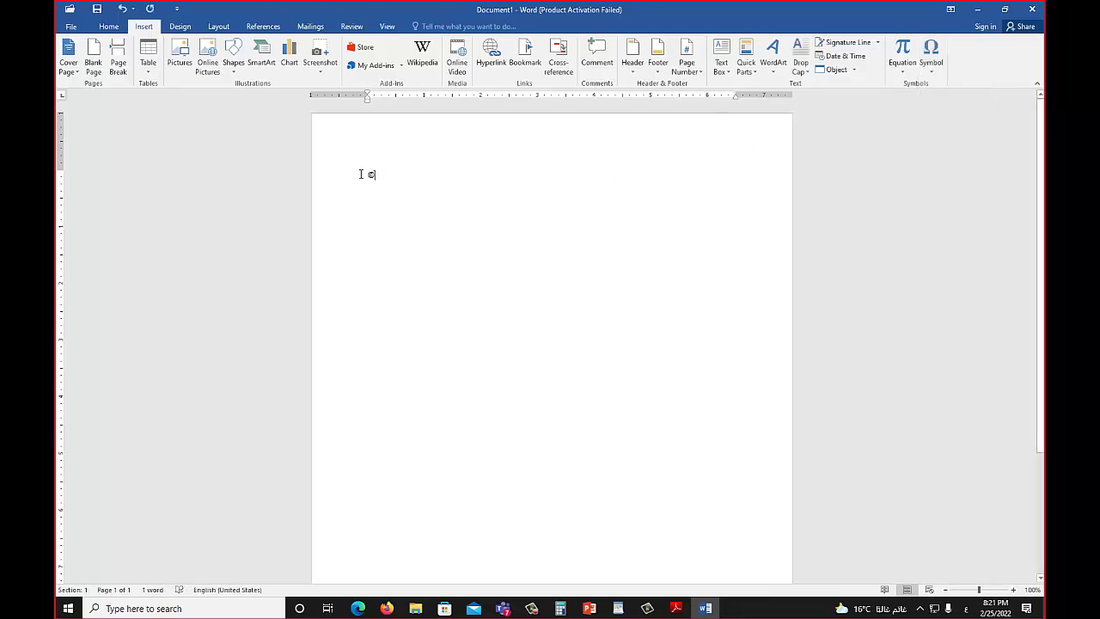
Set the copyright symbol's font size to 48, start a new line below it and switch the input language to Arabic.
double_click(368, 175)
left_click(109, 30)
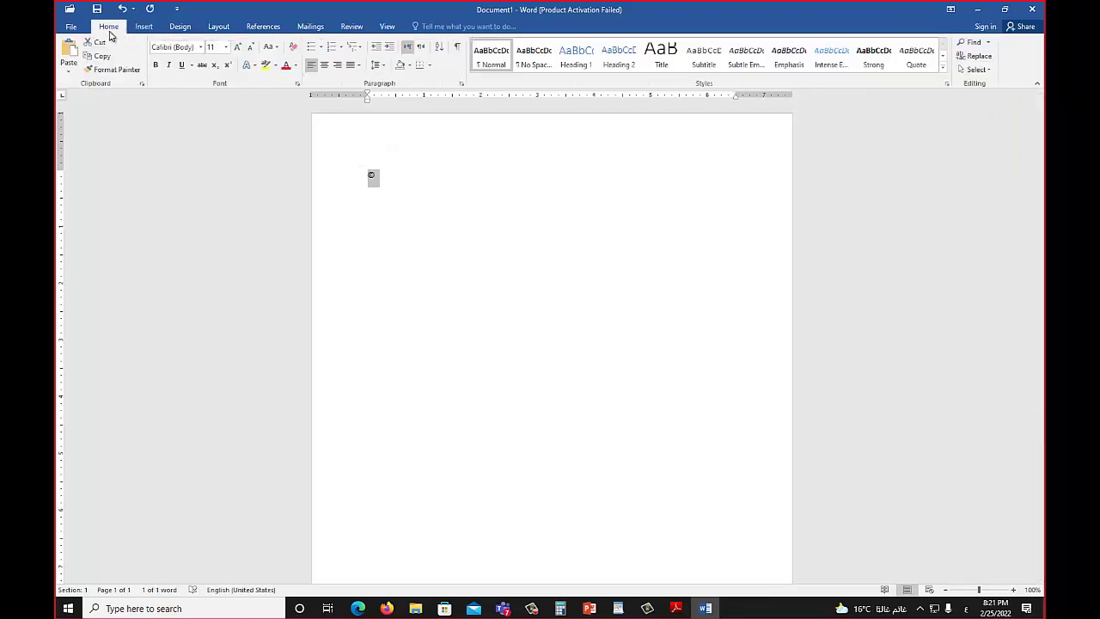
left_click(225, 47)
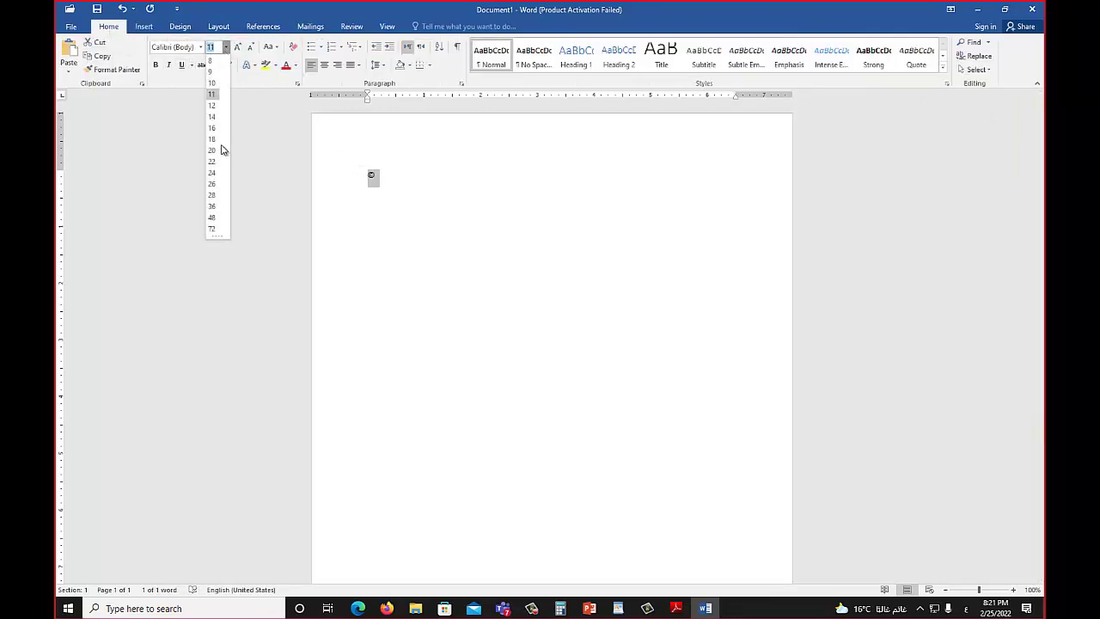
left_click(212, 217)
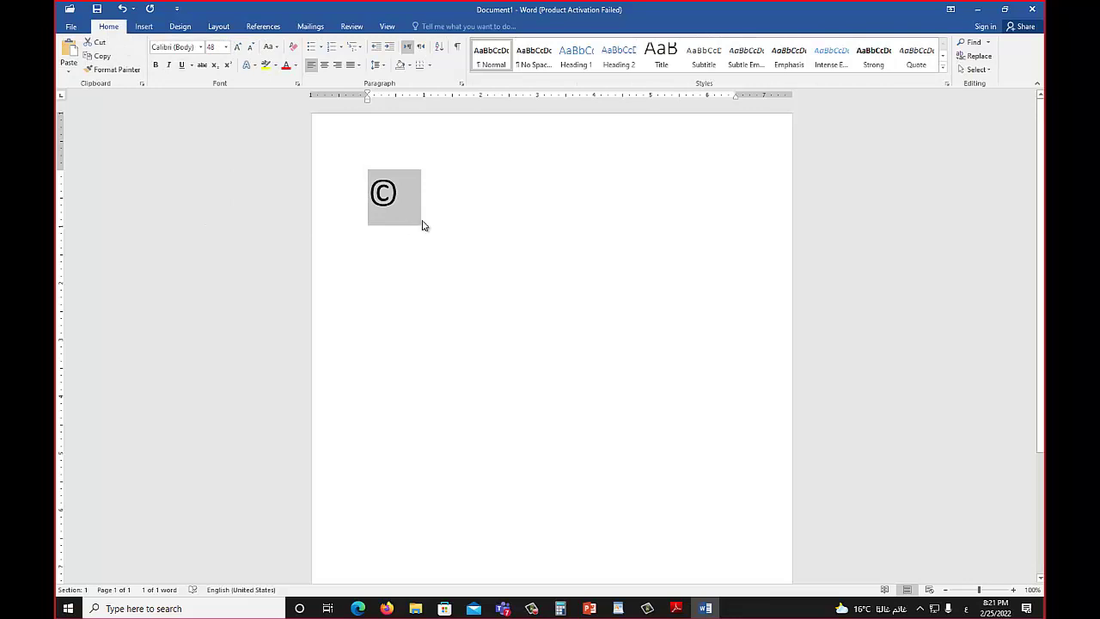
left_click(419, 211)
key("Return")
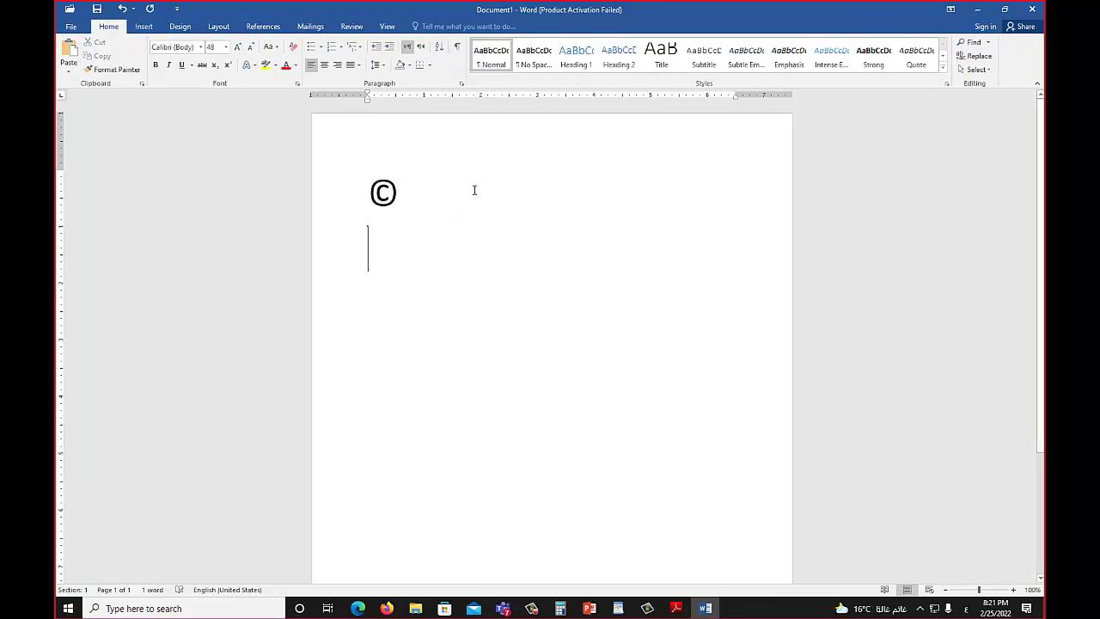
key("alt+shift")
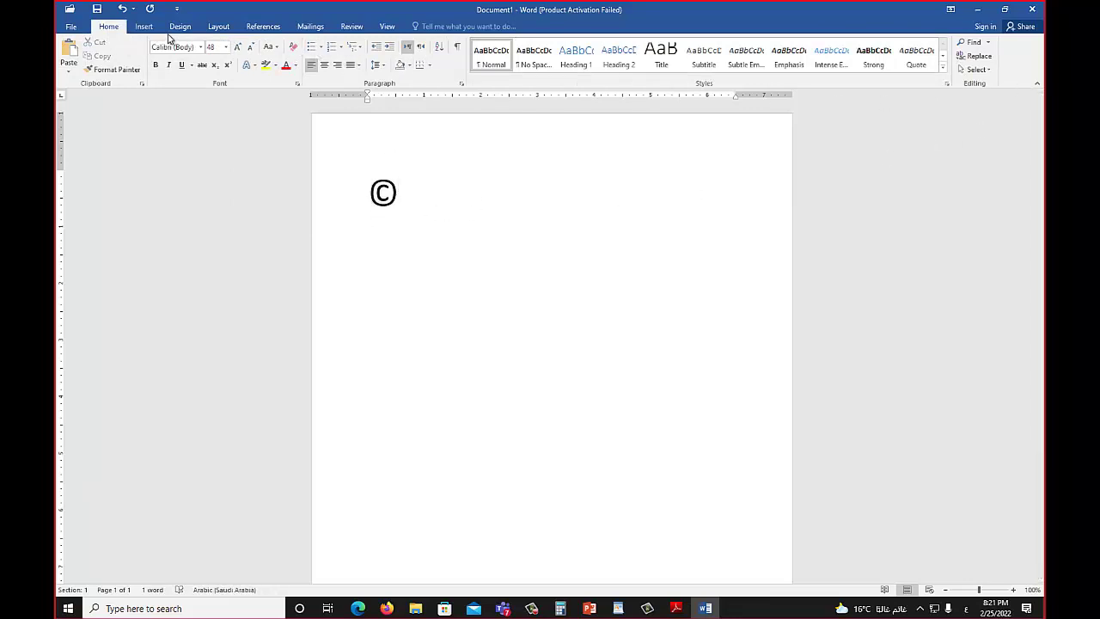
Insert the Ohm sign Ω on the second line from the full symbol set.
left_click(143, 26)
left_click(935, 75)
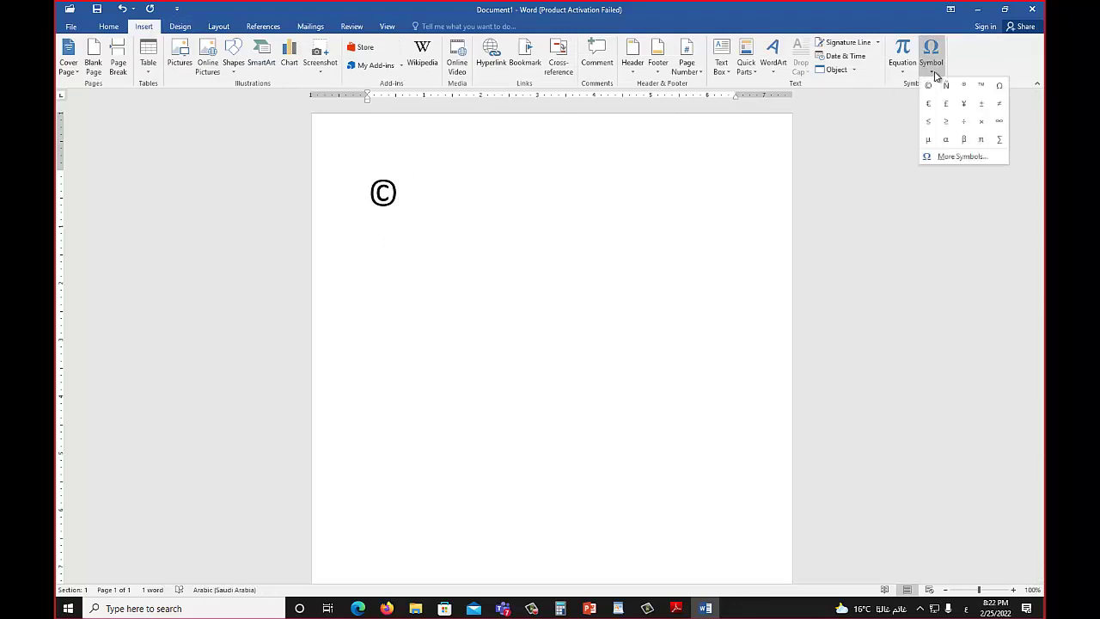
left_click(961, 156)
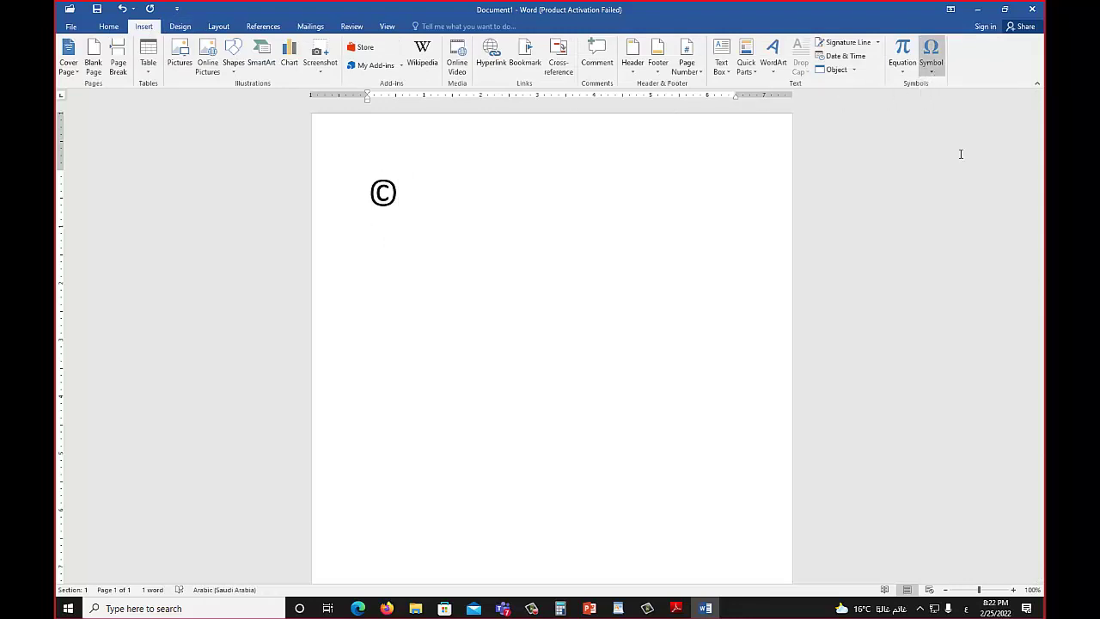
left_click_drag(607, 186, 700, 185)
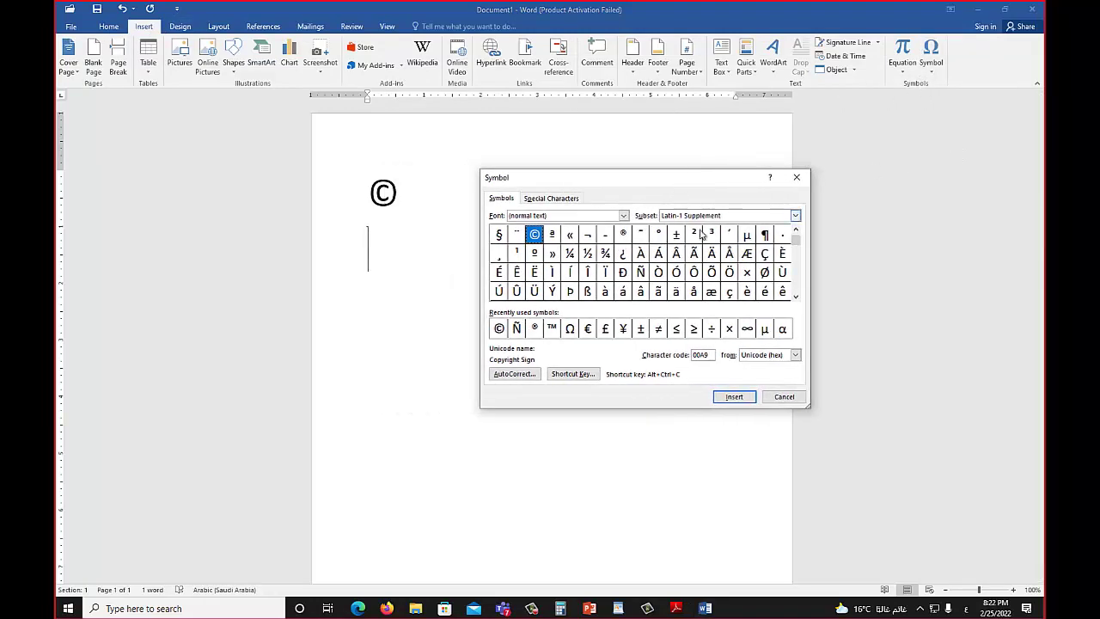
left_click(694, 256)
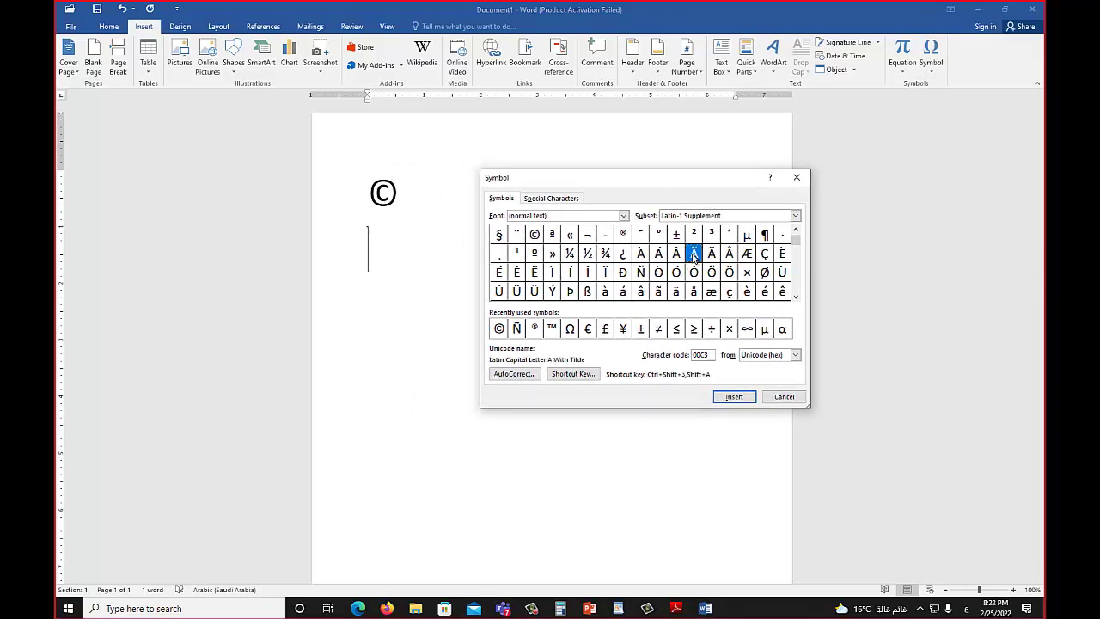
left_click(623, 273)
left_click(569, 328)
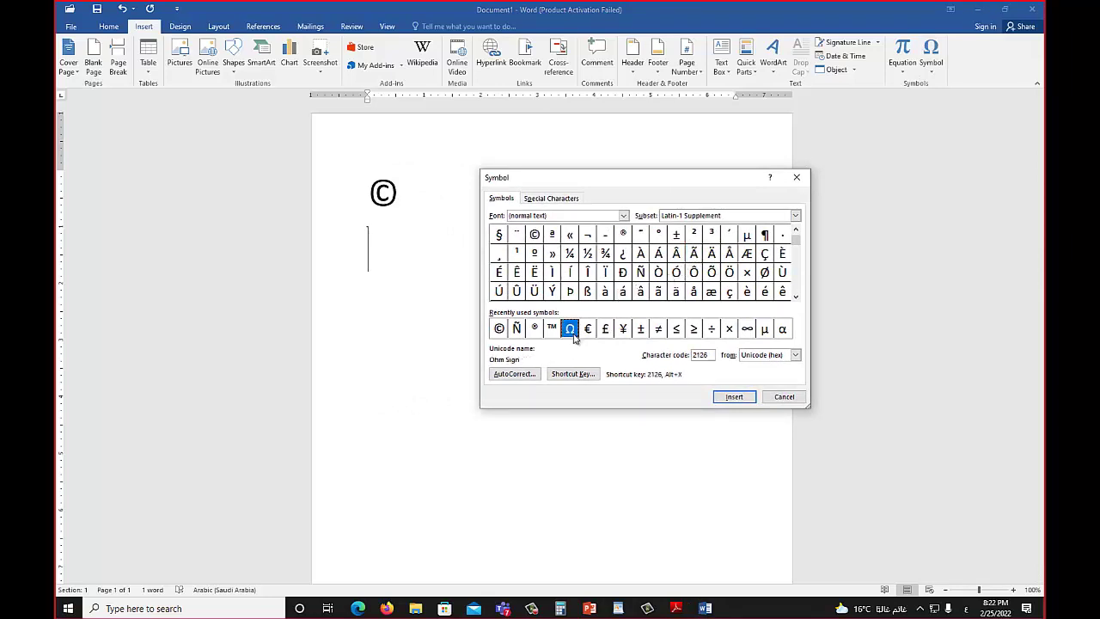
left_click(734, 397)
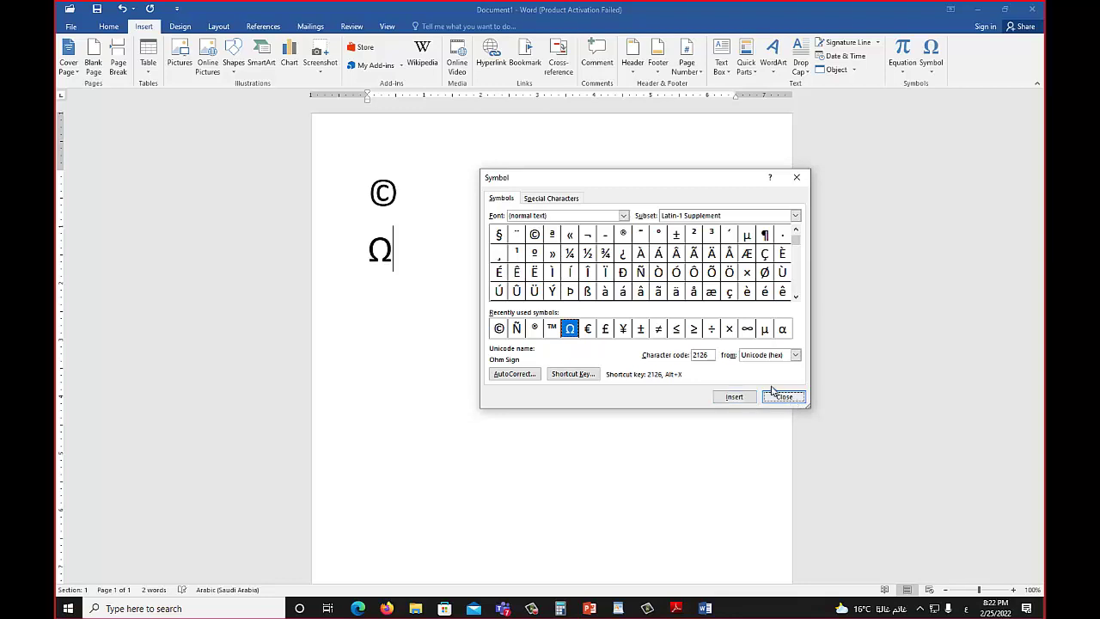
Add a copyright sign to the second line from the recently used symbols and close the Symbol dialog.
left_click(500, 329)
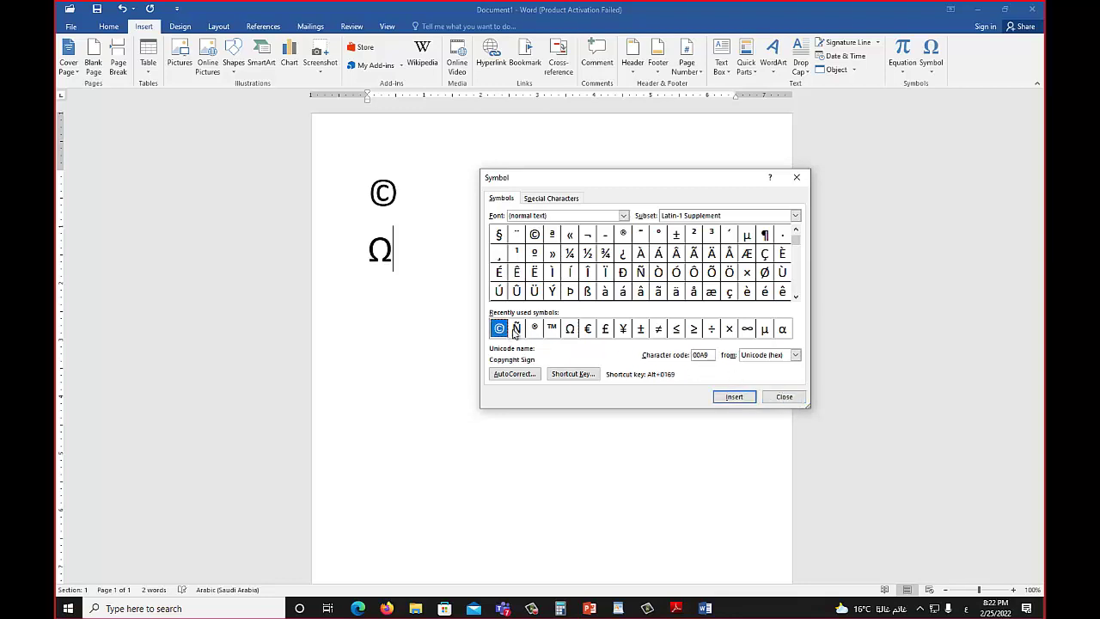
left_click(734, 396)
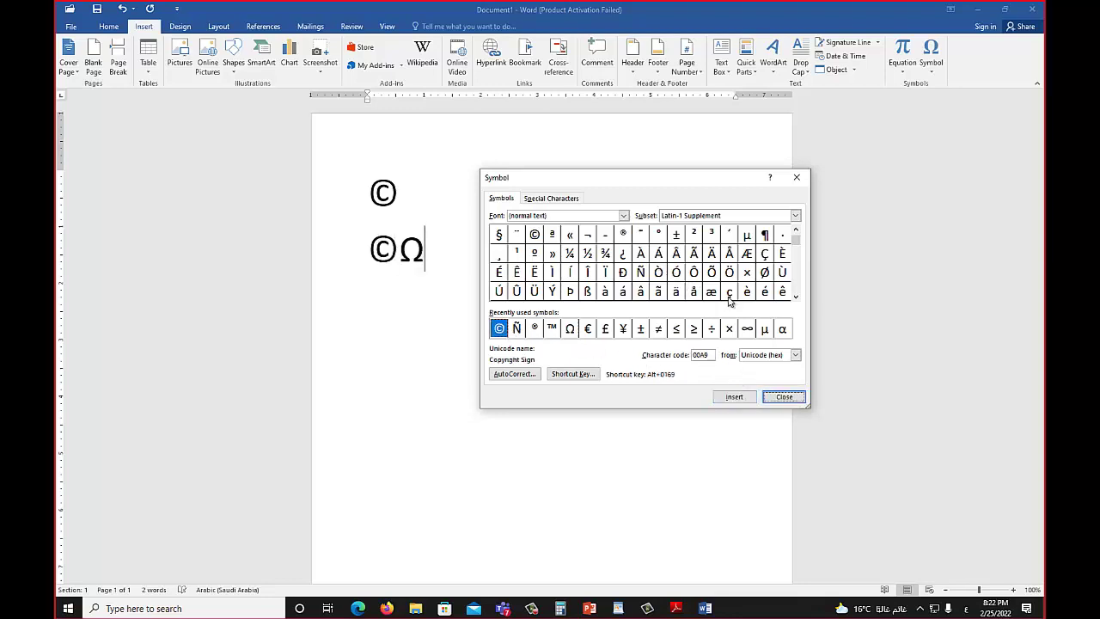
left_click(784, 397)
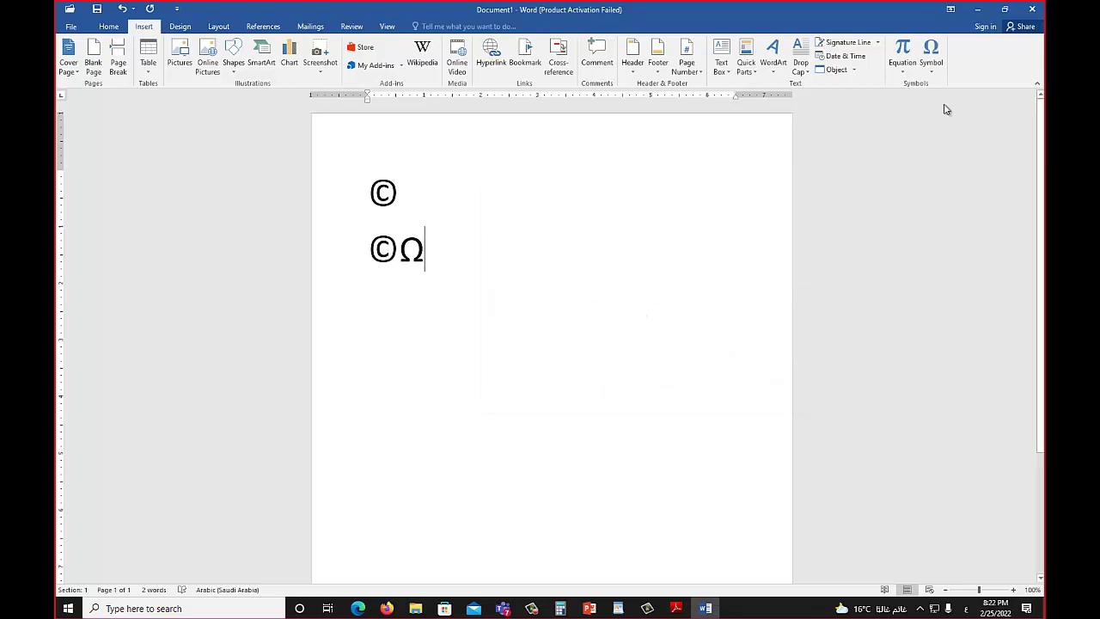
Close the Word document without saving, return to the WordPad document and deselect its Arabic line.
left_click(1033, 9)
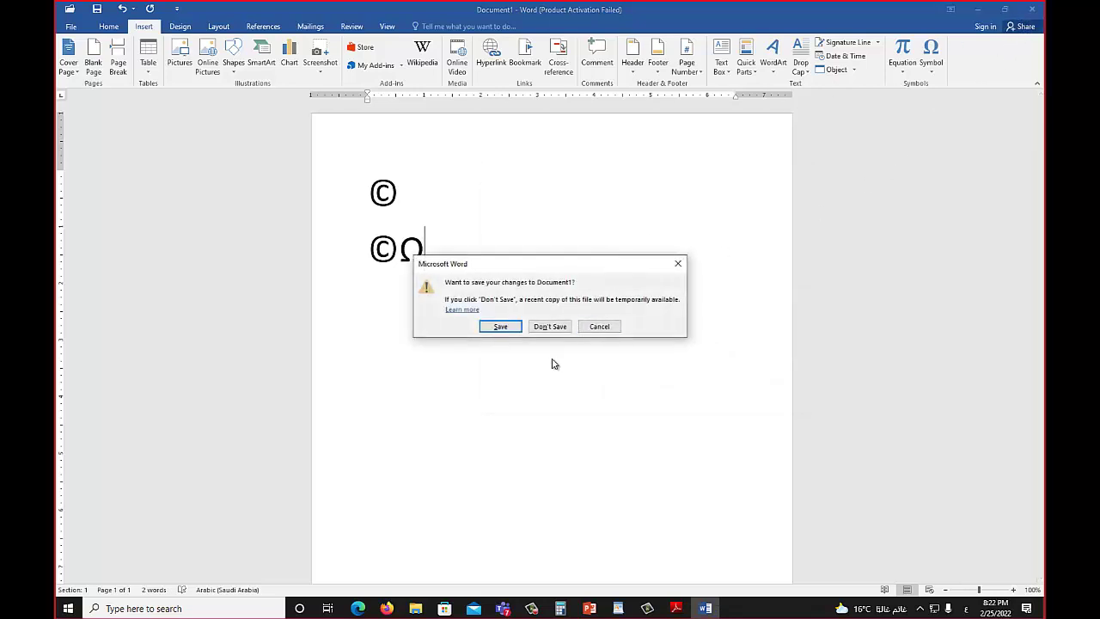
left_click(551, 327)
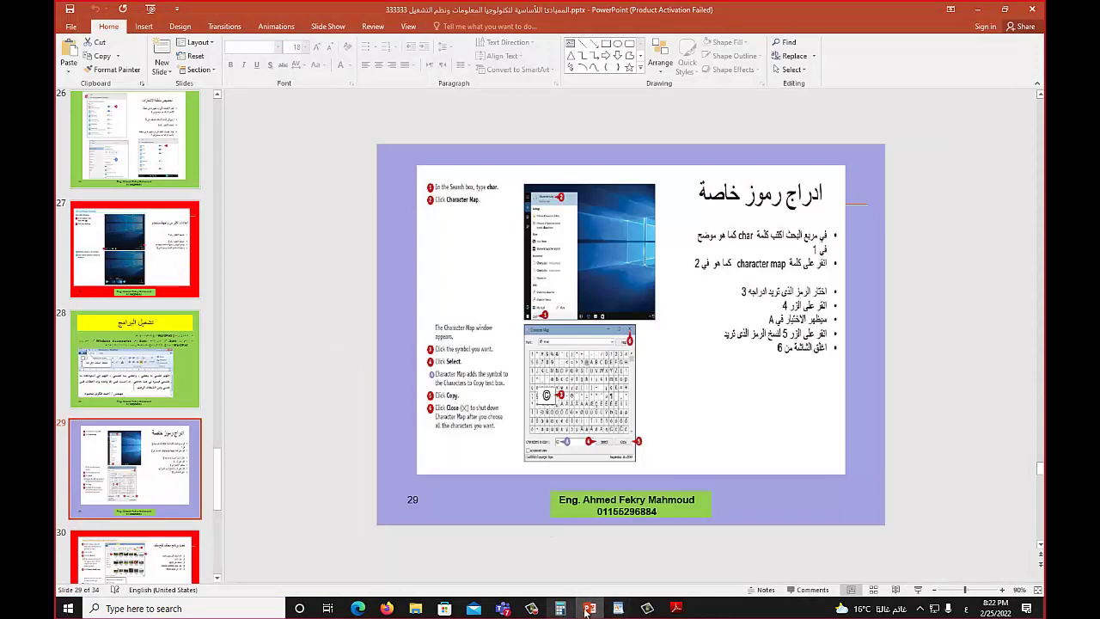
left_click(616, 608)
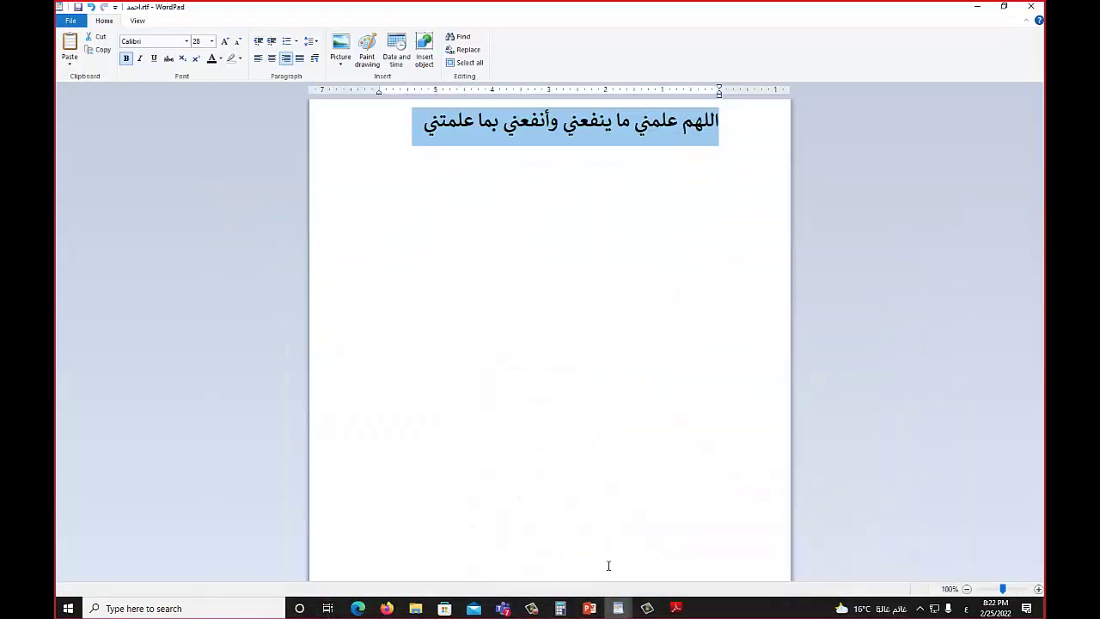
left_click(589, 608)
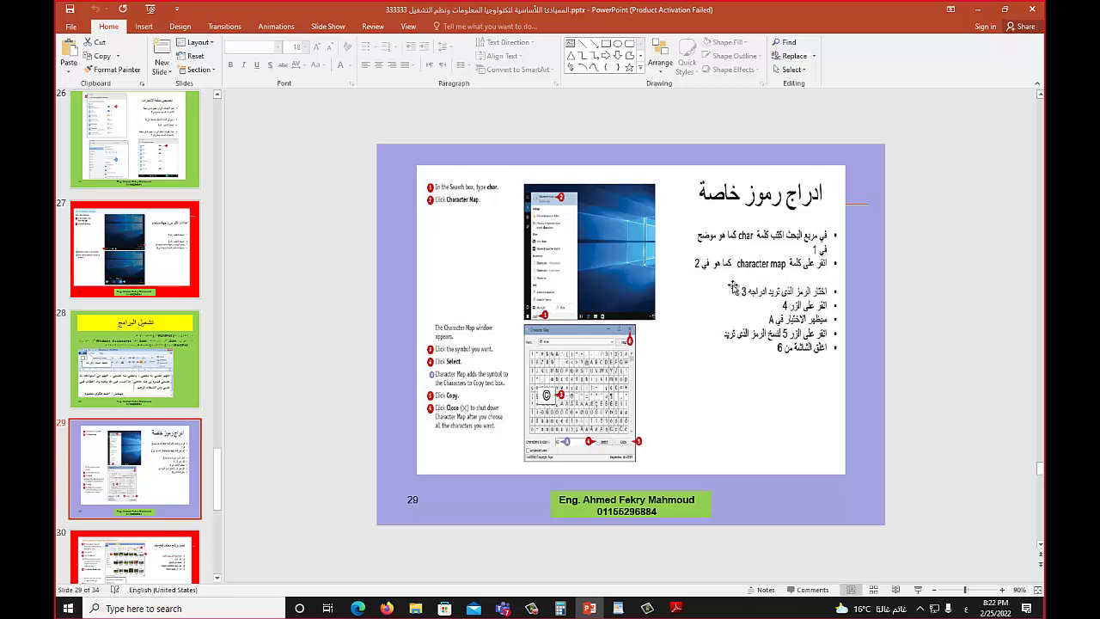
left_click(982, 15)
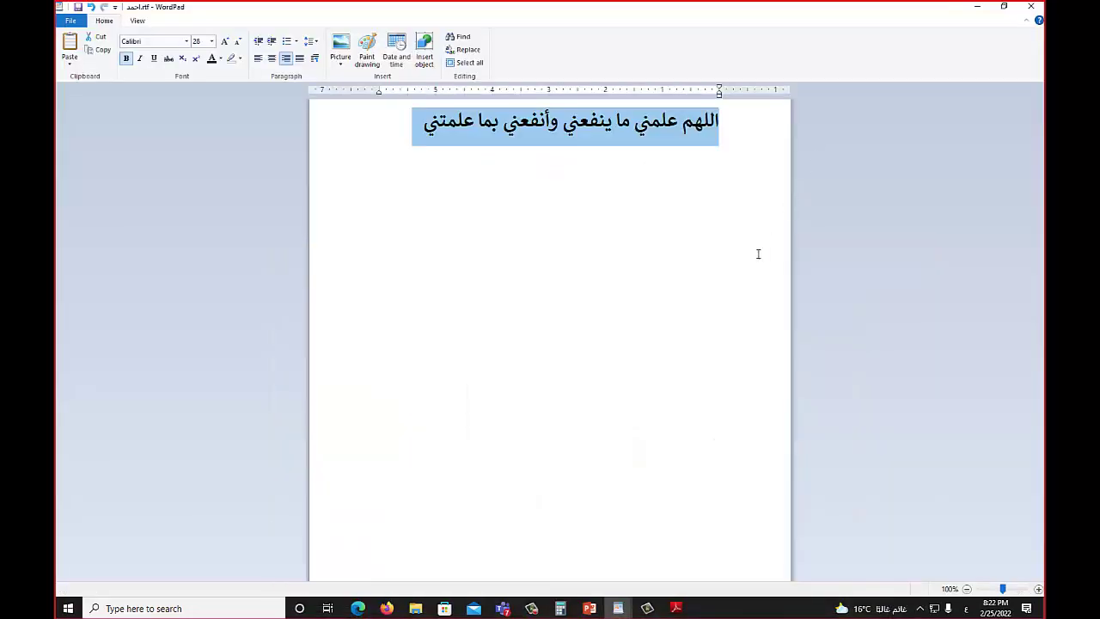
left_click(563, 257)
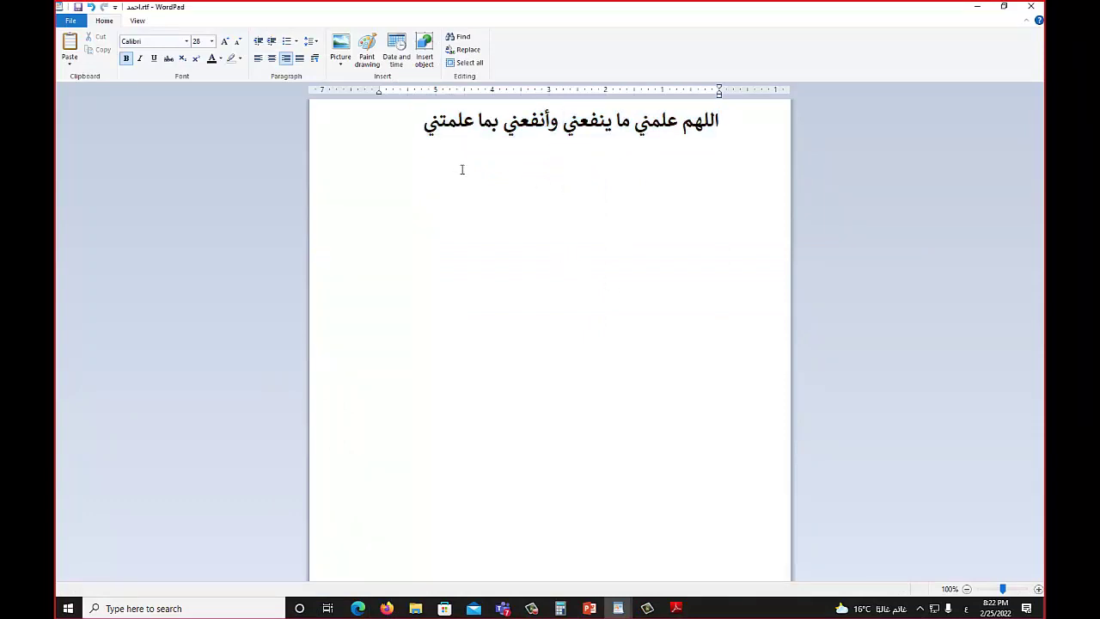
left_click(164, 607)
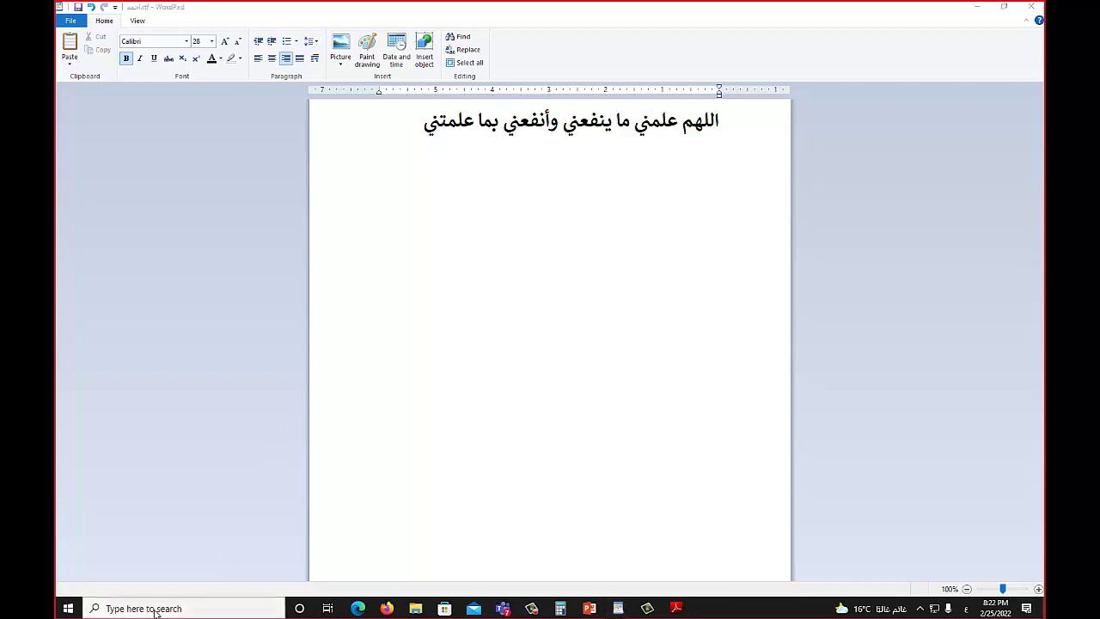
type("ؤاشق")
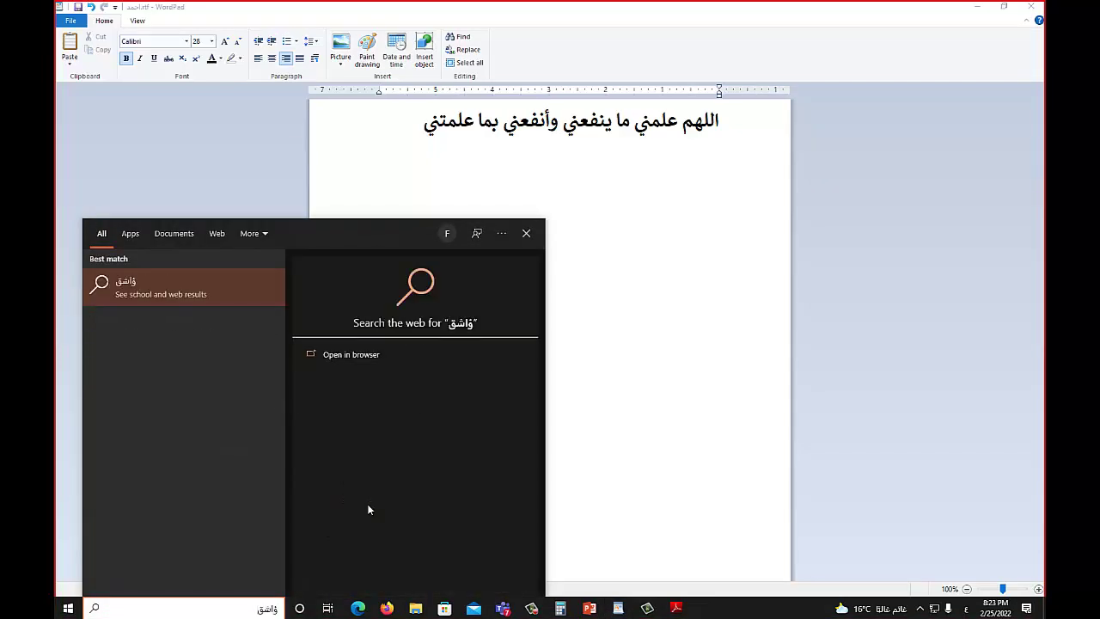
key("BackSpace")
key("BackSpace")
key("BackSpace")
key("BackSpace")
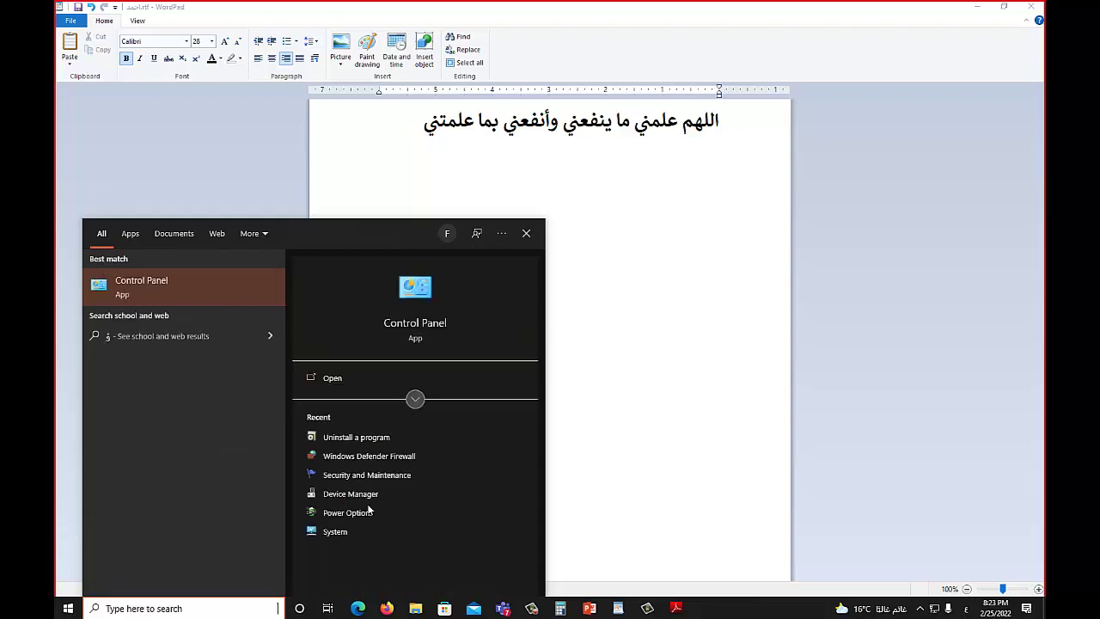
Search Windows for "char", open Character Map and move its window down, clear of the WordPad ribbon.
type("char")
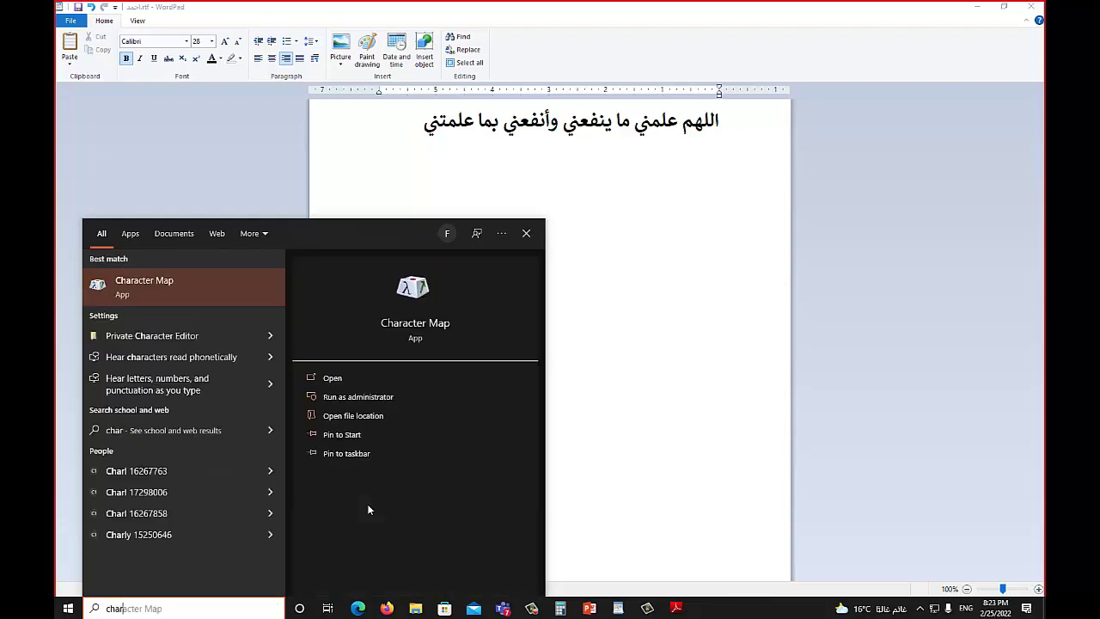
left_click(153, 290)
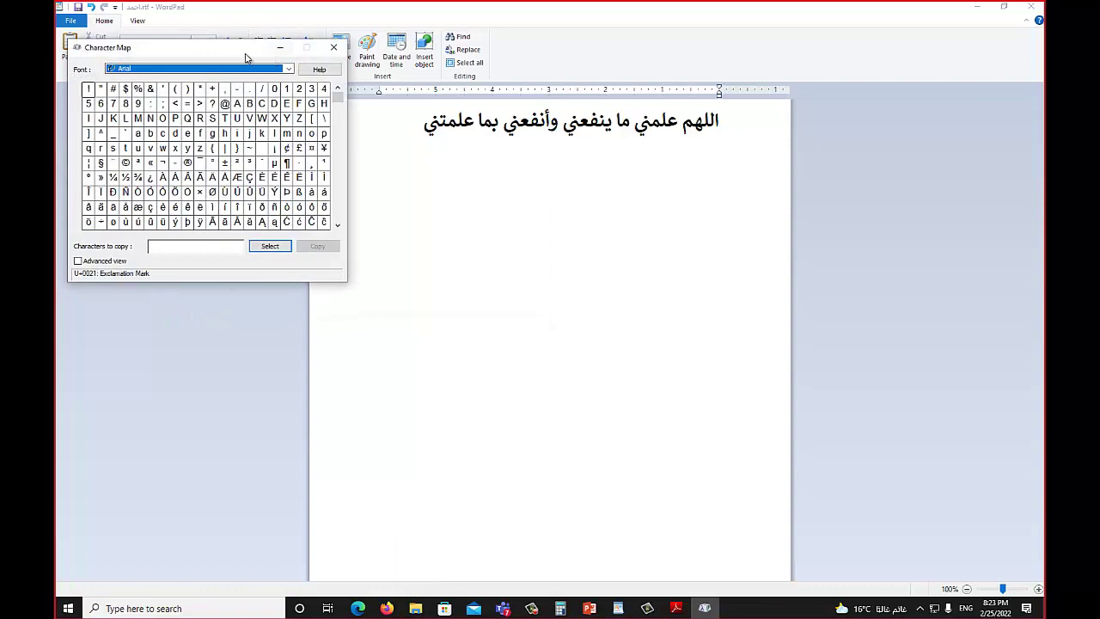
left_click_drag(245, 54, 283, 169)
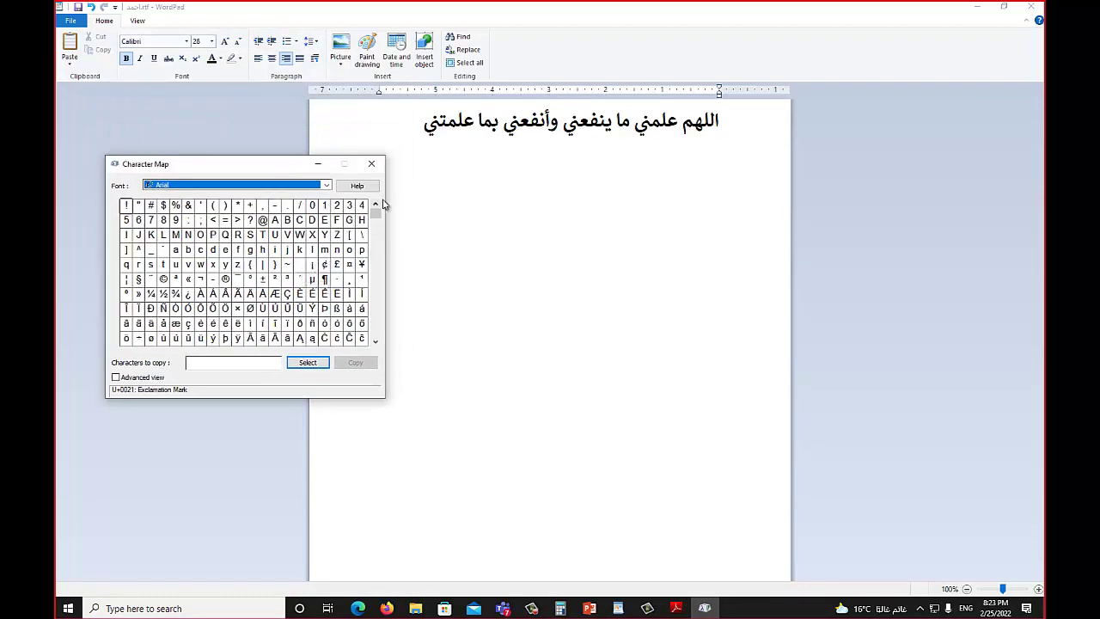
Copy the @ character in the Arial font from Character Map and minimize the Character Map window.
left_click(263, 222)
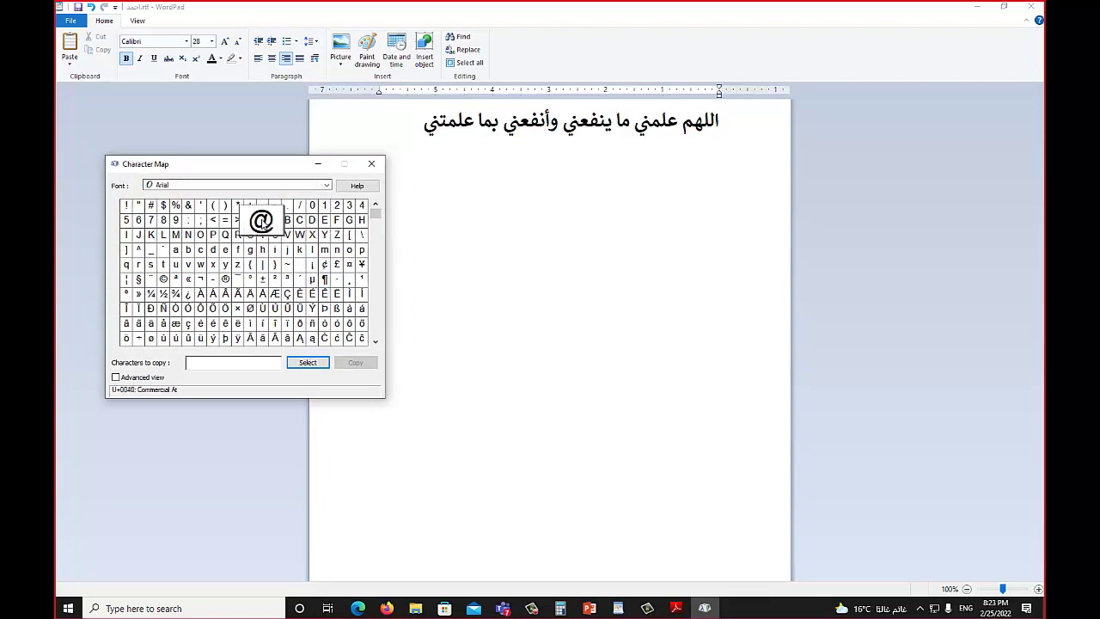
left_click(297, 362)
left_click(352, 364)
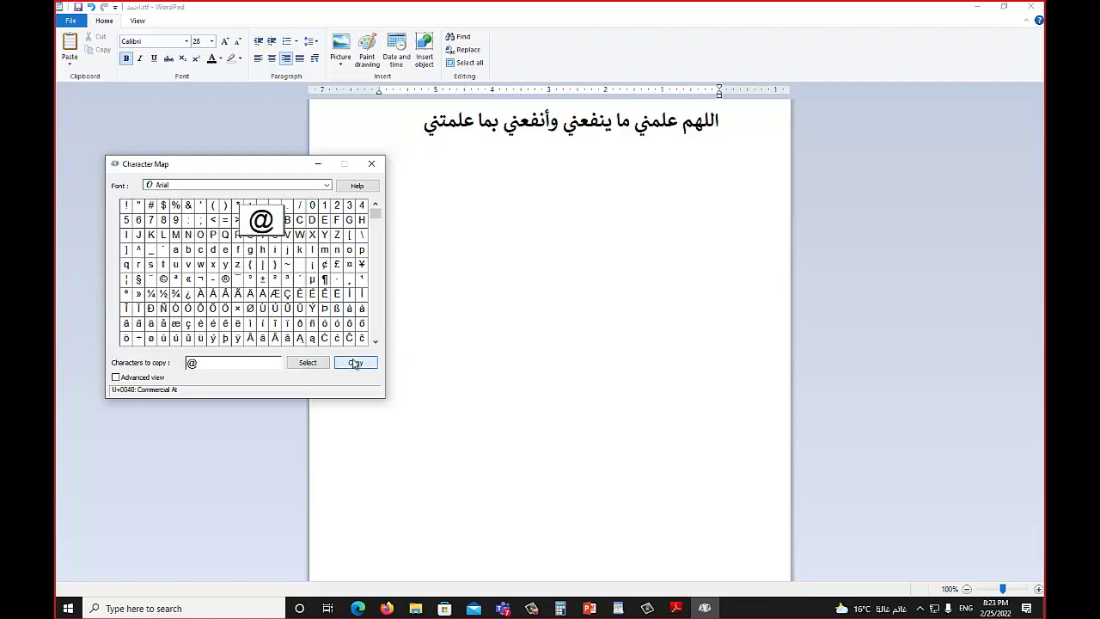
left_click(317, 166)
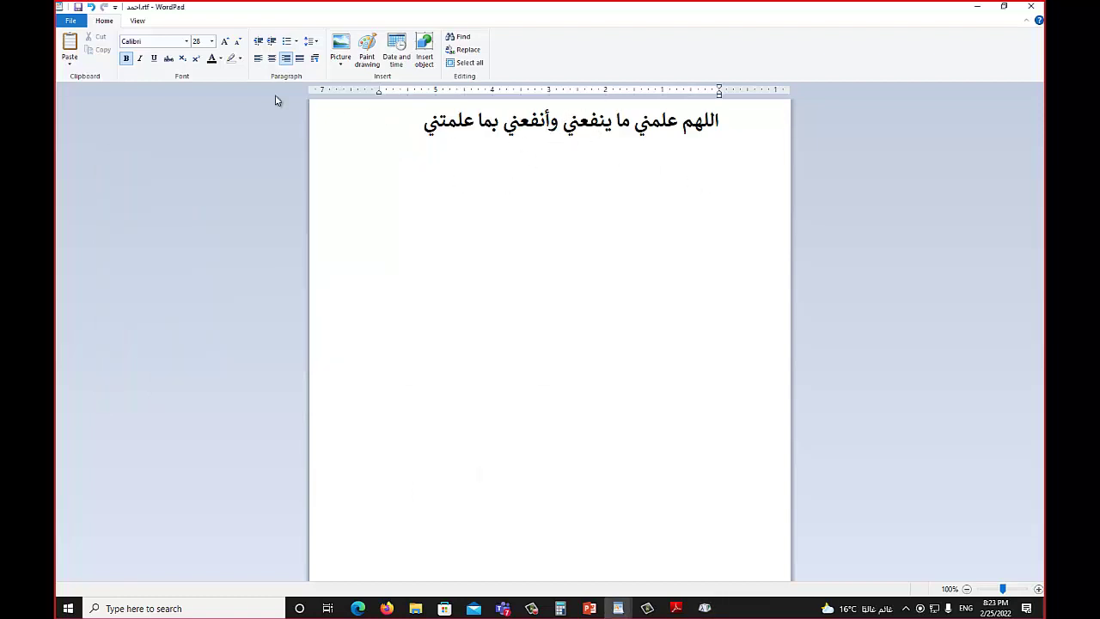
Paste the copied @ character four times into the WordPad document below the Arabic line.
left_click(72, 49)
left_click(72, 49)
left_click(72, 49)
left_click(72, 49)
Set the four pasted @ characters in the WordPad document to font size 36 and deselect them.
left_click_drag(368, 191, 373, 233)
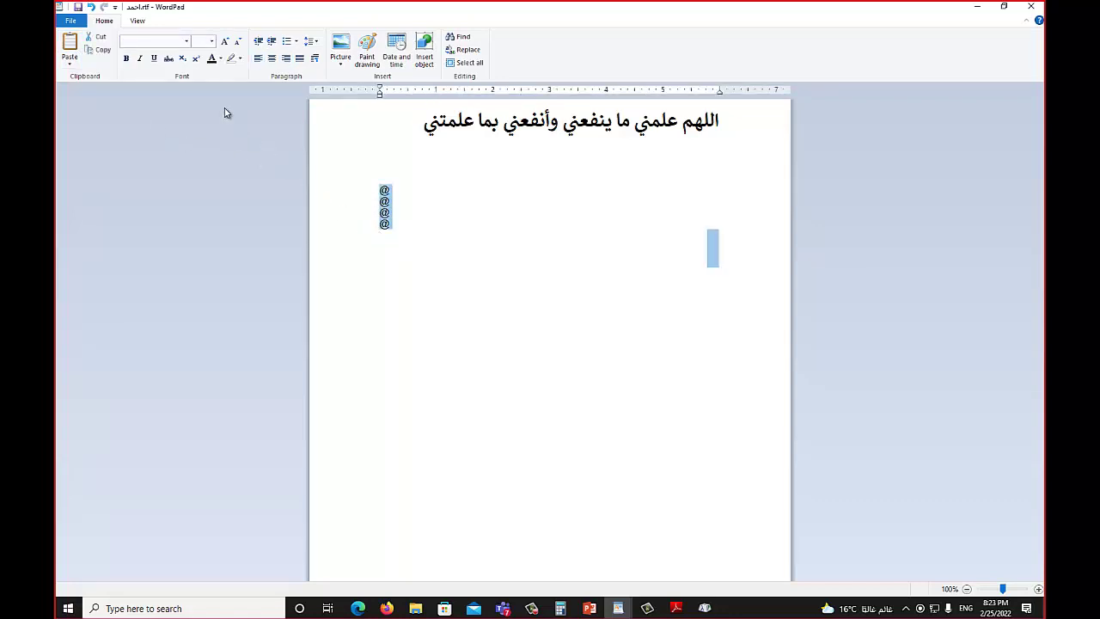
left_click(211, 40)
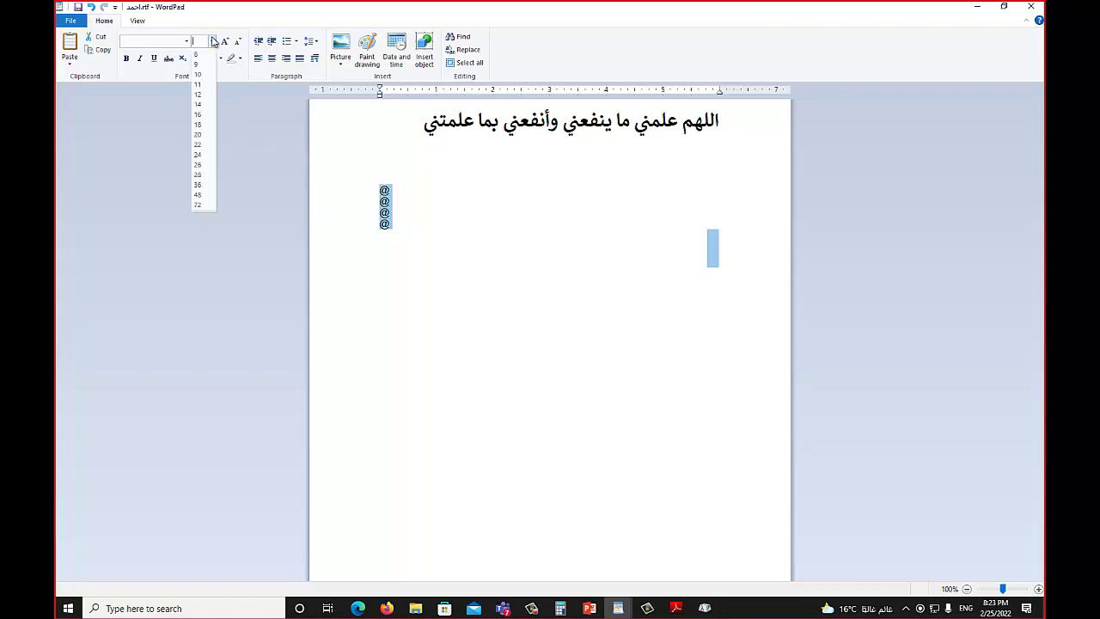
left_click(198, 186)
left_click(452, 303)
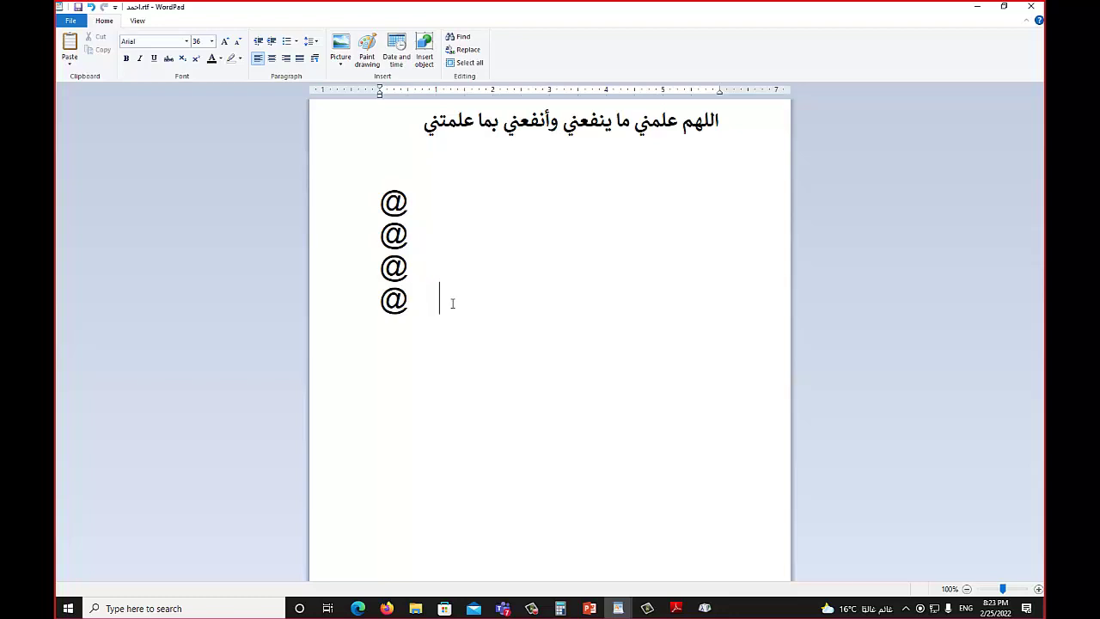
Restore Character Map, copy only the ¾ character in Arial after clearing the characters to copy, and return to the WordPad document.
left_click(704, 609)
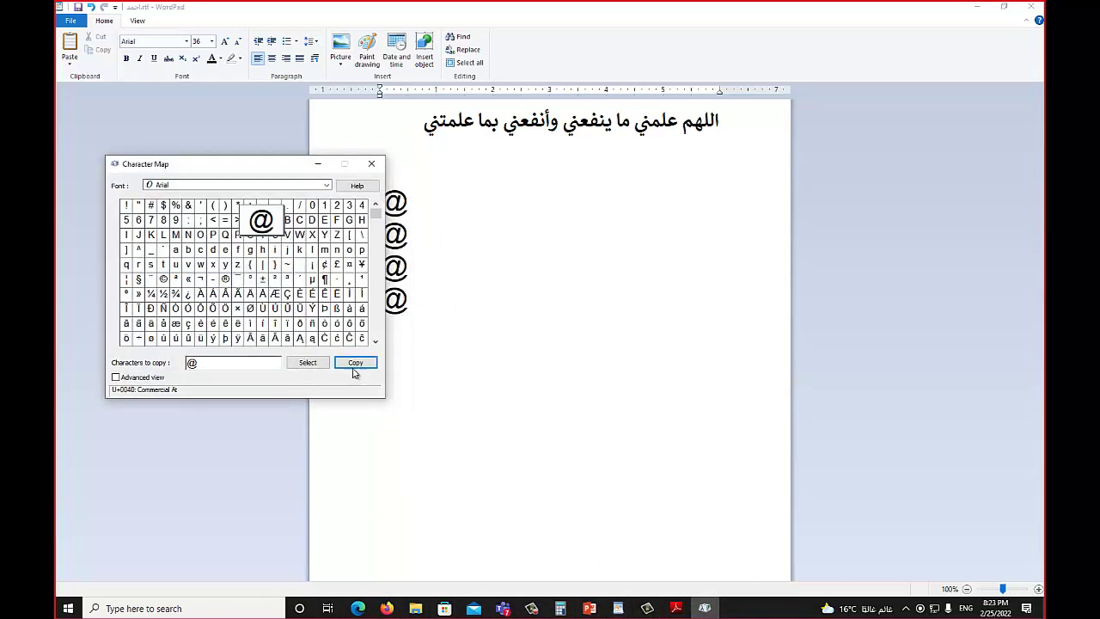
left_click_drag(265, 166, 250, 131)
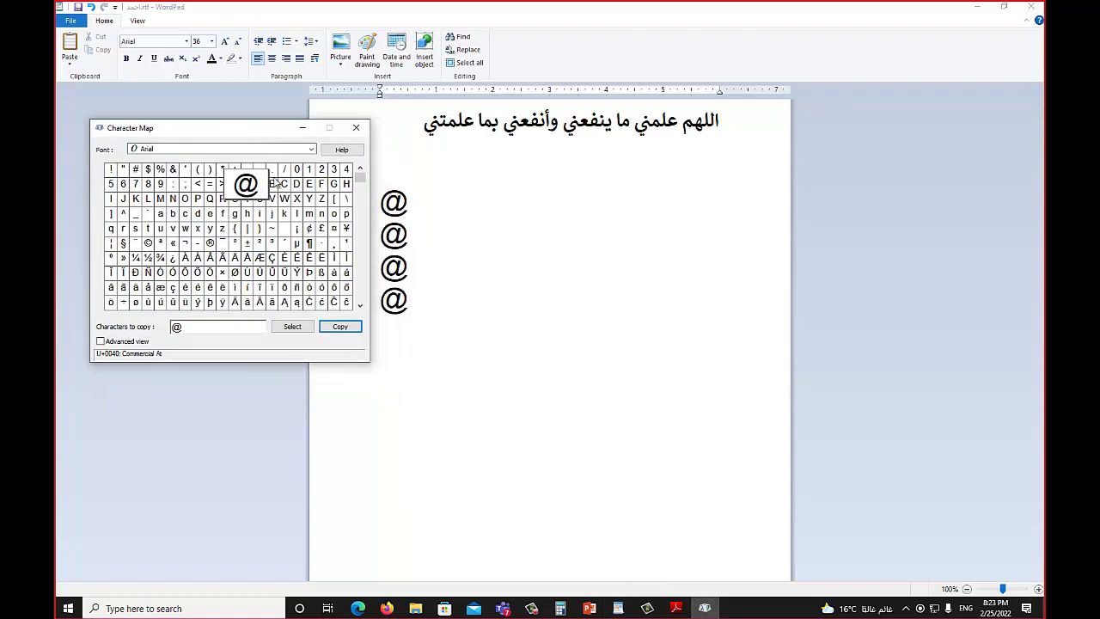
left_click(161, 259)
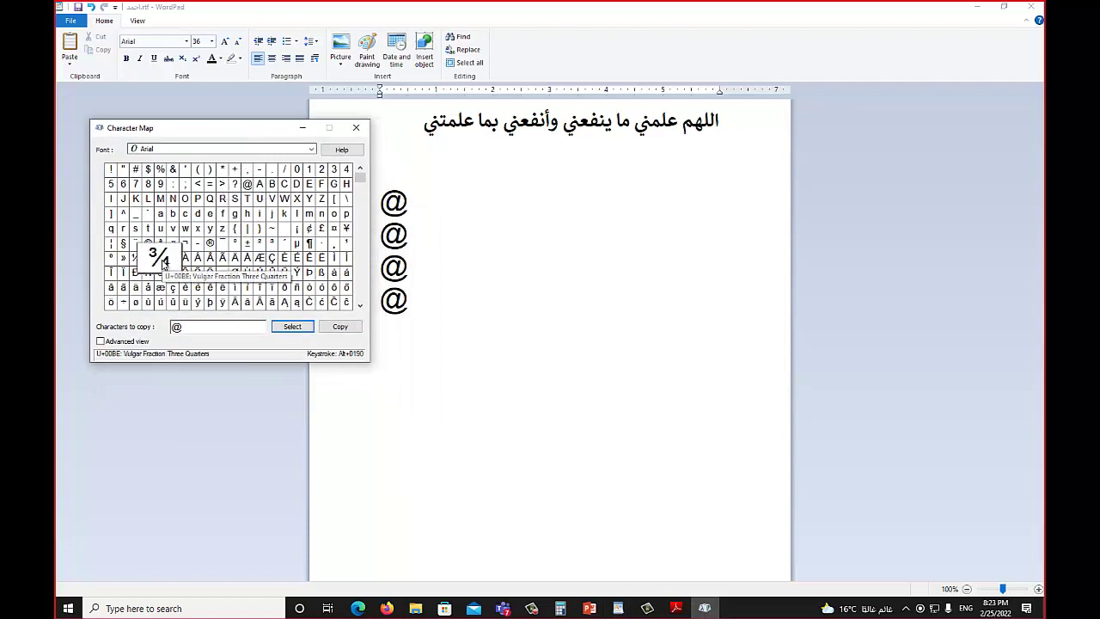
left_click(290, 327)
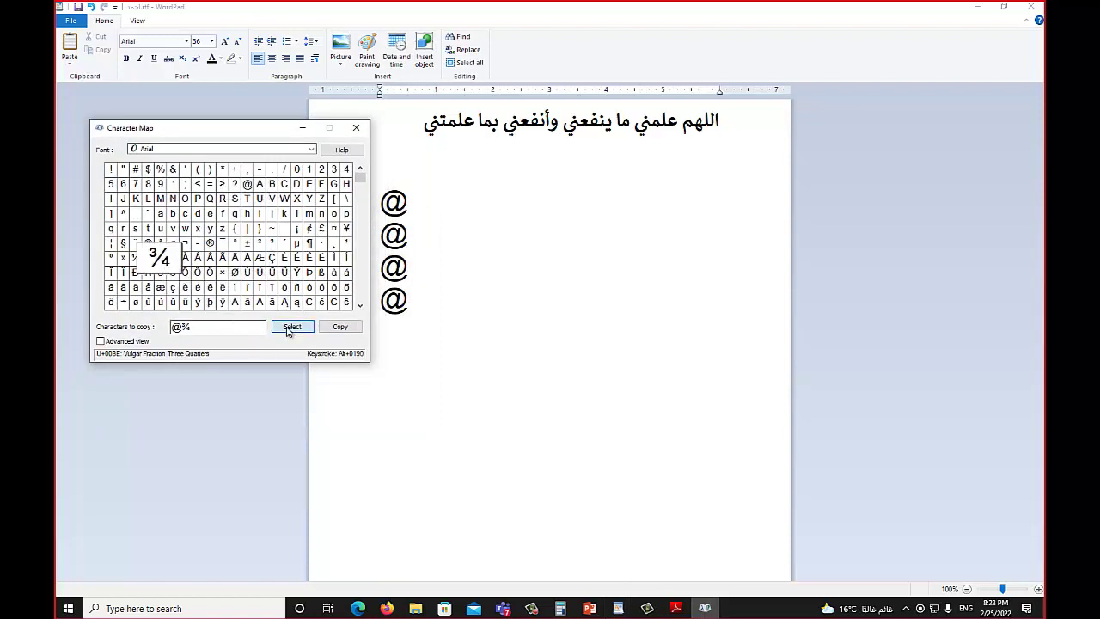
left_click_drag(191, 326, 175, 326)
key("BackSpace")
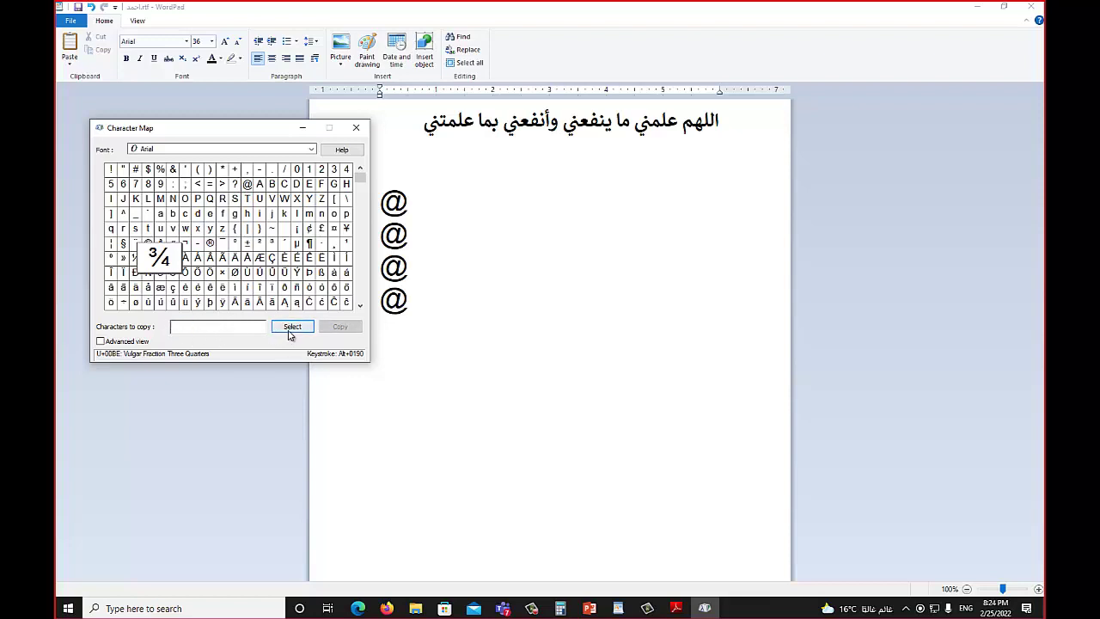
left_click(292, 328)
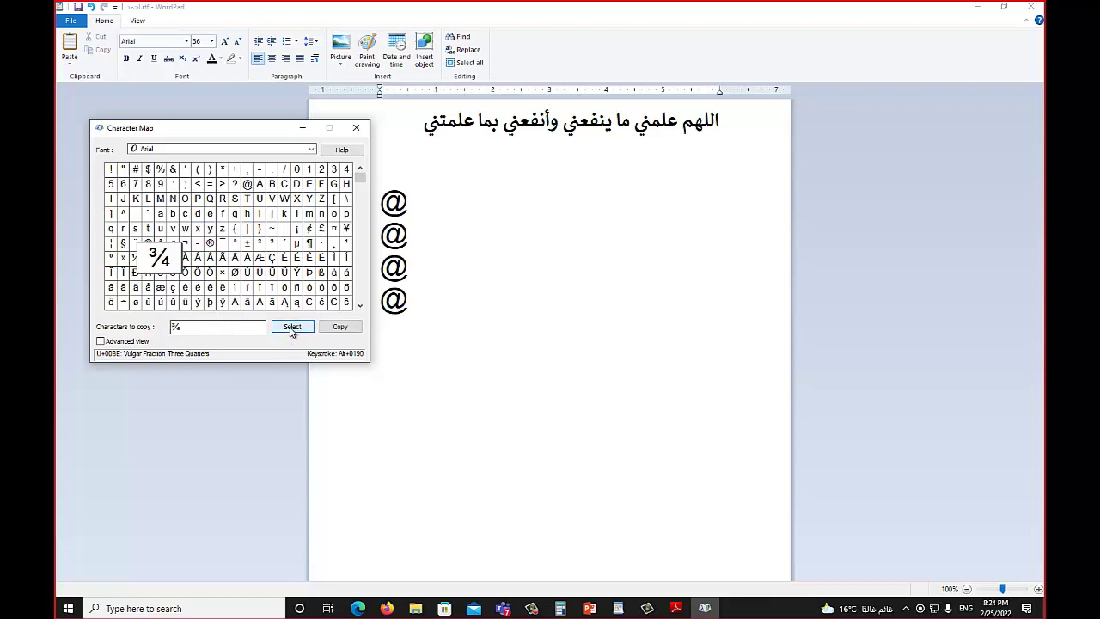
left_click(340, 330)
left_click(410, 271)
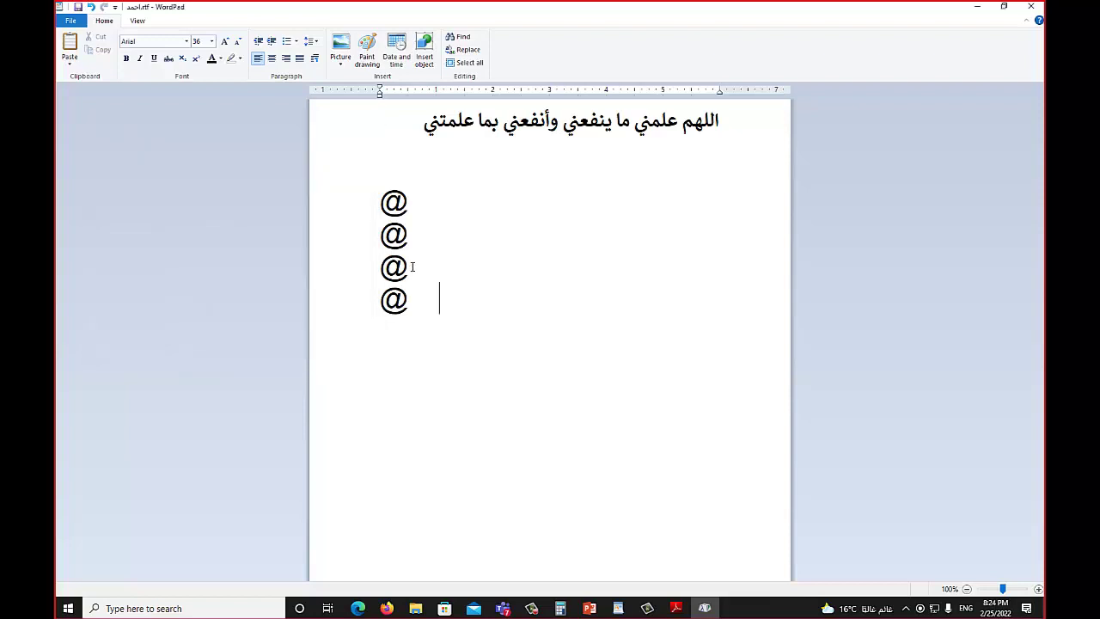
Paste the copied ¾ character eleven times into the WordPad document, starting beside the last @.
left_click(74, 49)
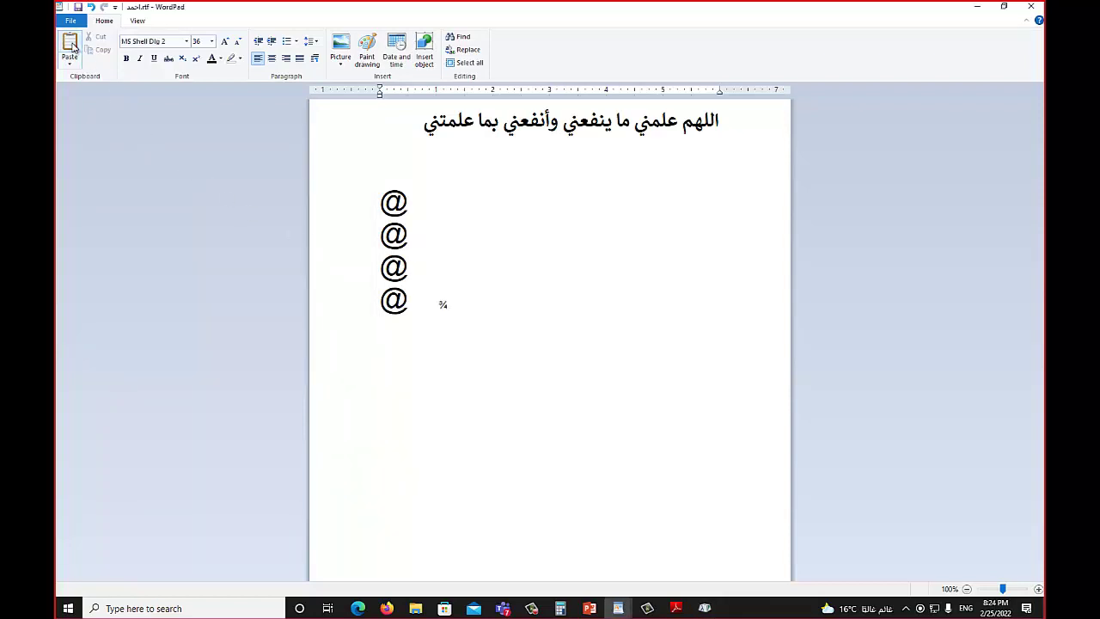
left_click(74, 49)
left_click(74, 49)
left_click(74, 49)
left_click(73, 49)
left_click(74, 49)
left_click(74, 49)
left_click(74, 49)
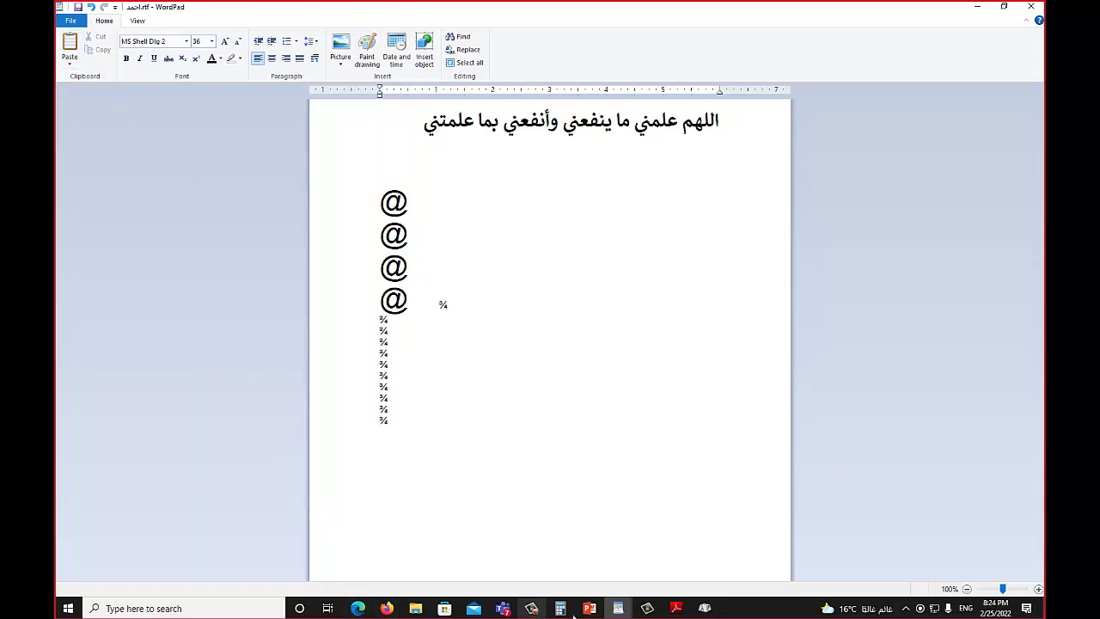
Switch to the PowerPoint presentation, view slide 30 on opening a file with a different program, and minimize the presentation.
left_click(599, 611)
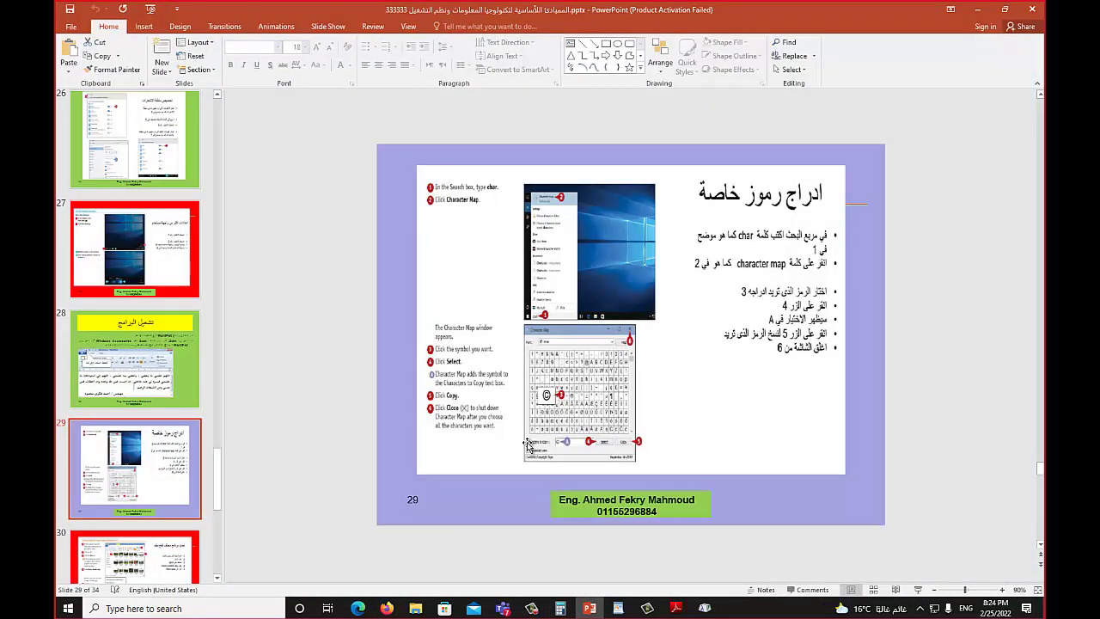
left_click(170, 552)
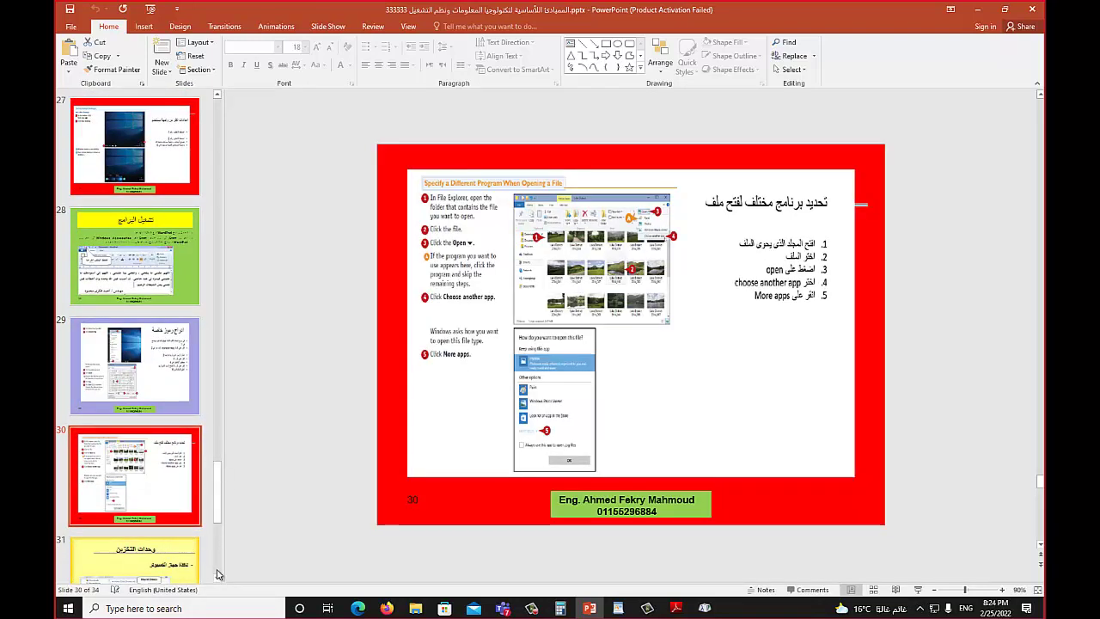
scroll(218, 580, "down", 4)
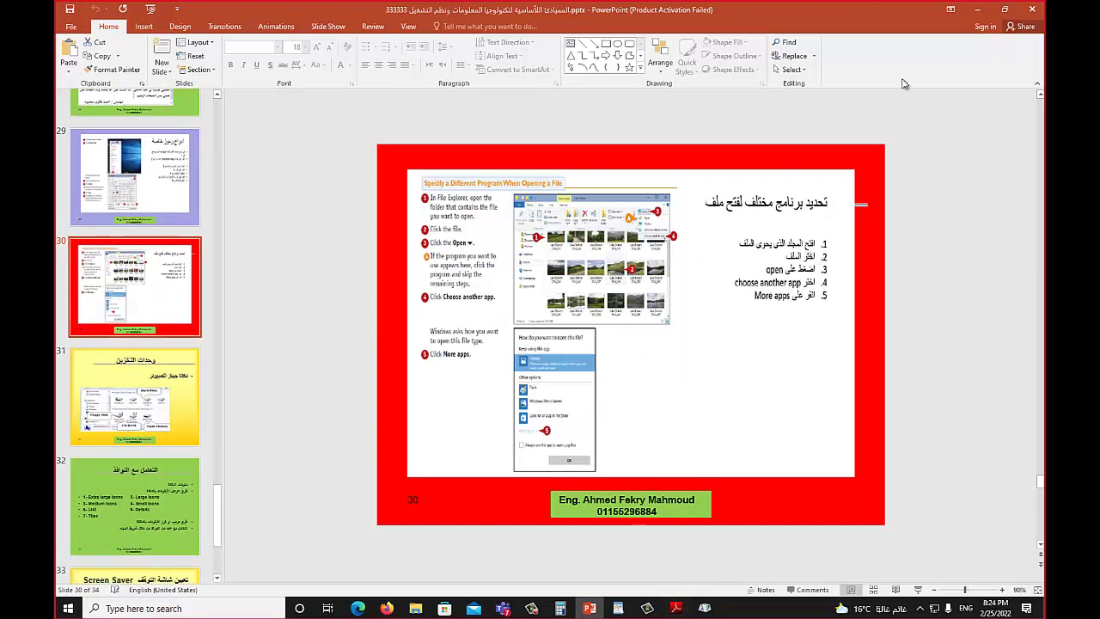
left_click(980, 10)
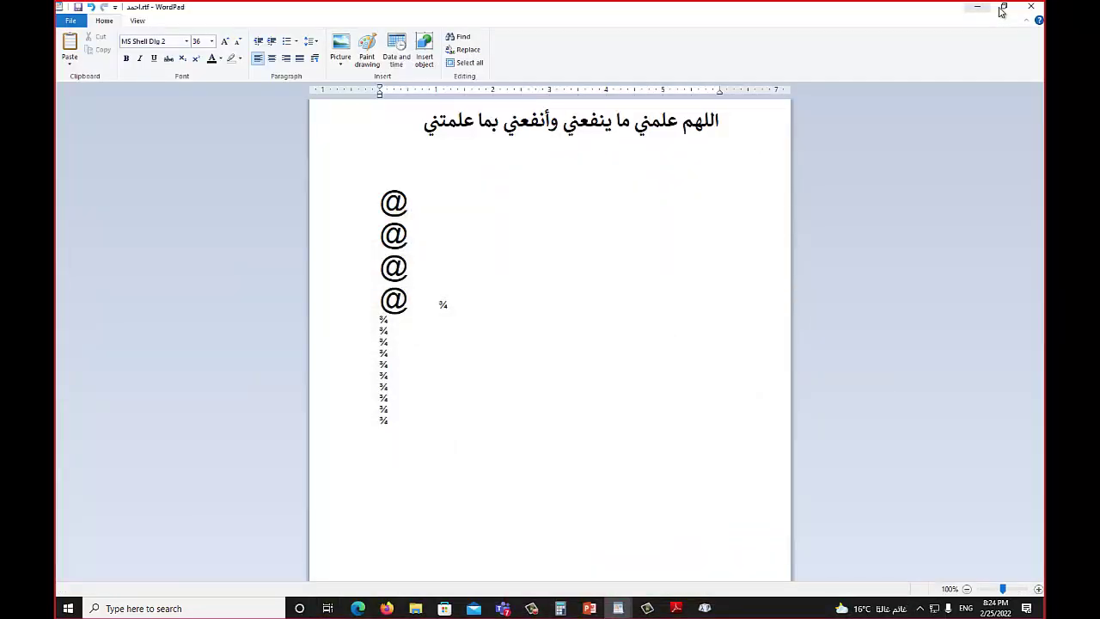
Close the WordPad document containing the special characters without saving, and close Character Map.
left_click(1029, 8)
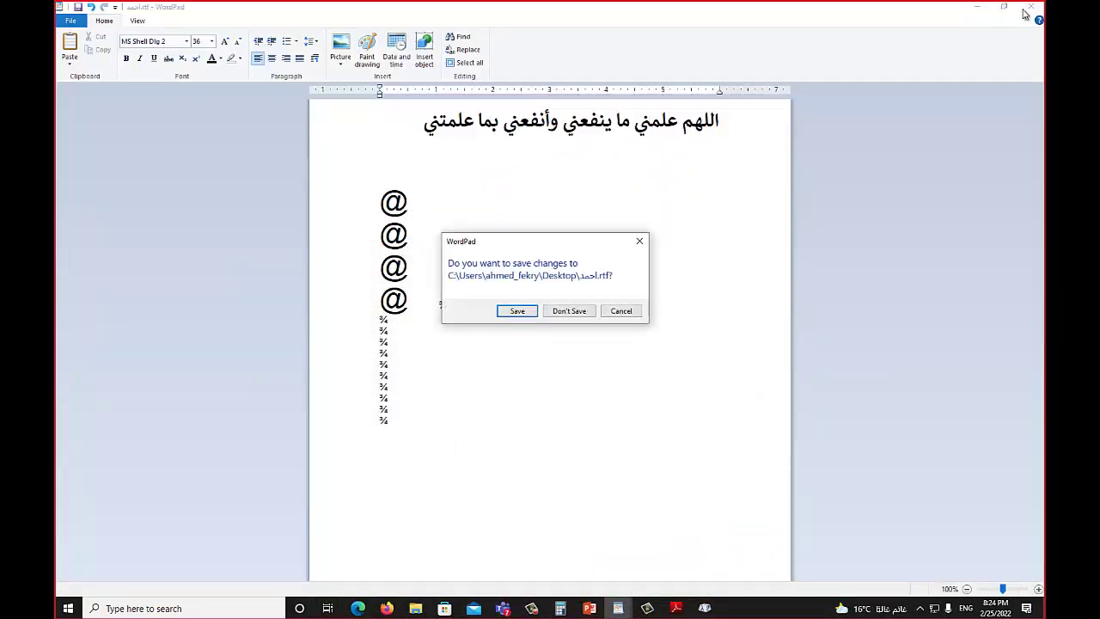
left_click(571, 311)
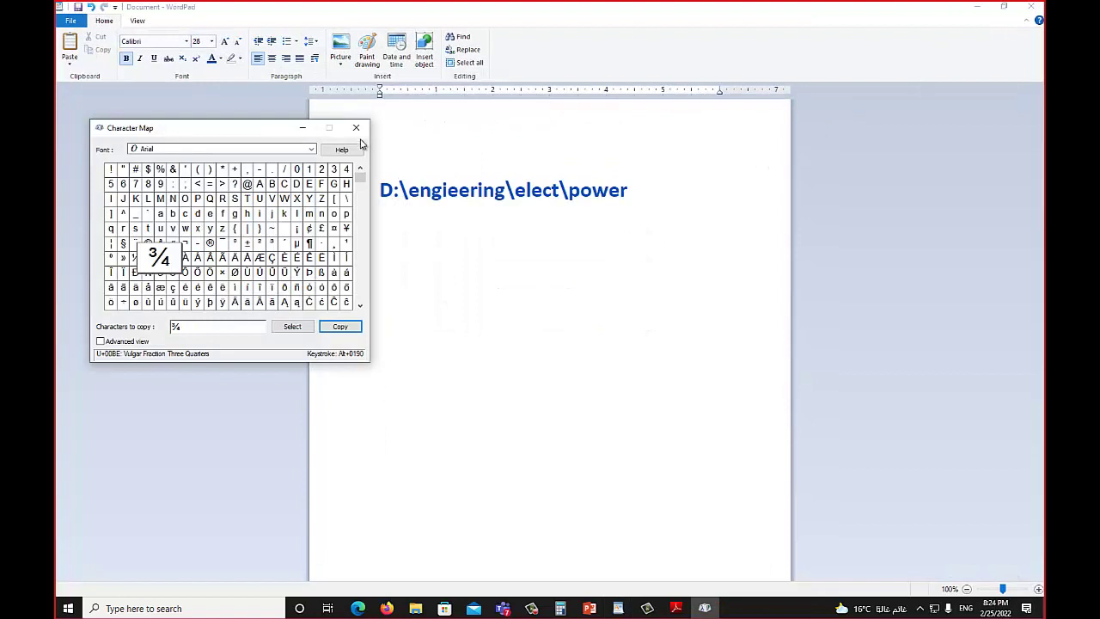
left_click(355, 127)
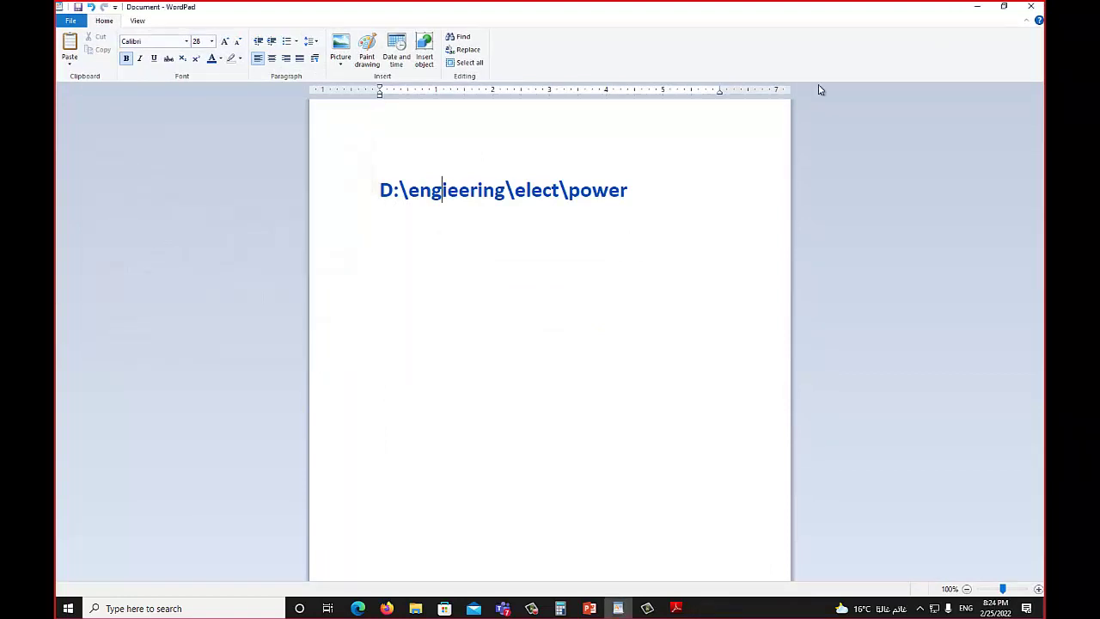
Close the remaining WordPad document without saving and minimize the Teams meeting window to reveal the desktop.
left_click(1032, 8)
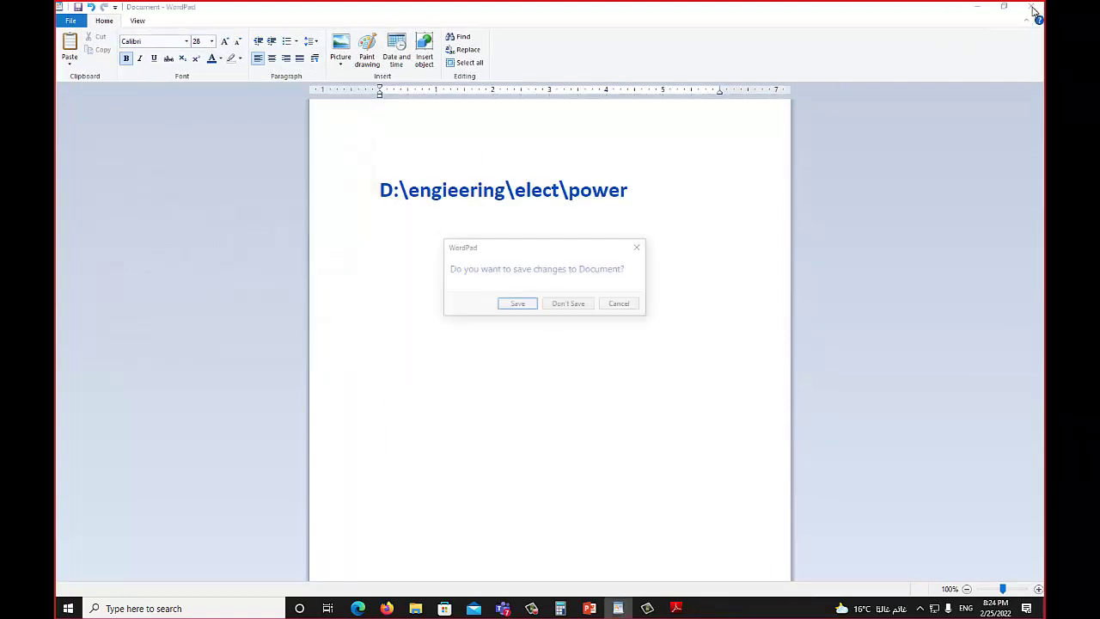
left_click(577, 305)
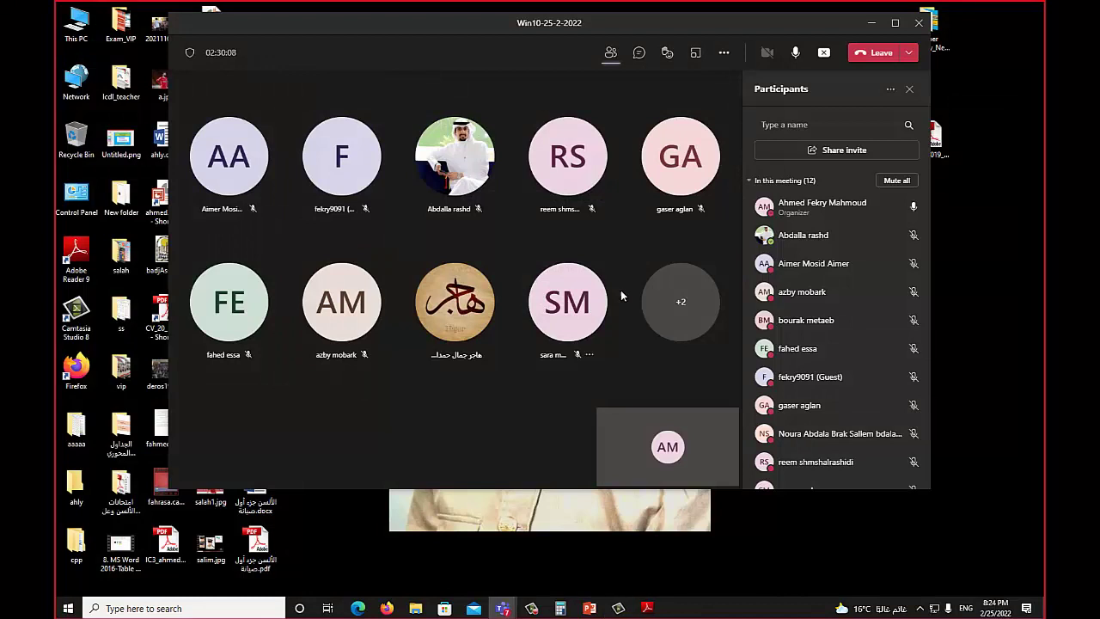
left_click(873, 23)
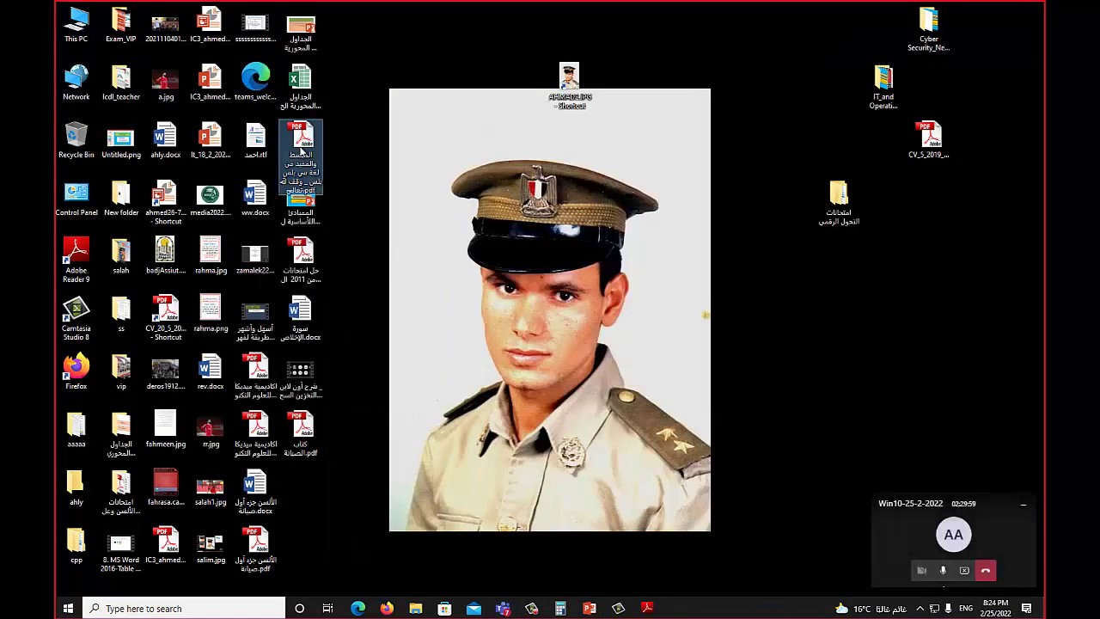
Examine which alternative programs are offered for opening the C++ language PDF on the desktop, and dismiss the list.
right_click(301, 152)
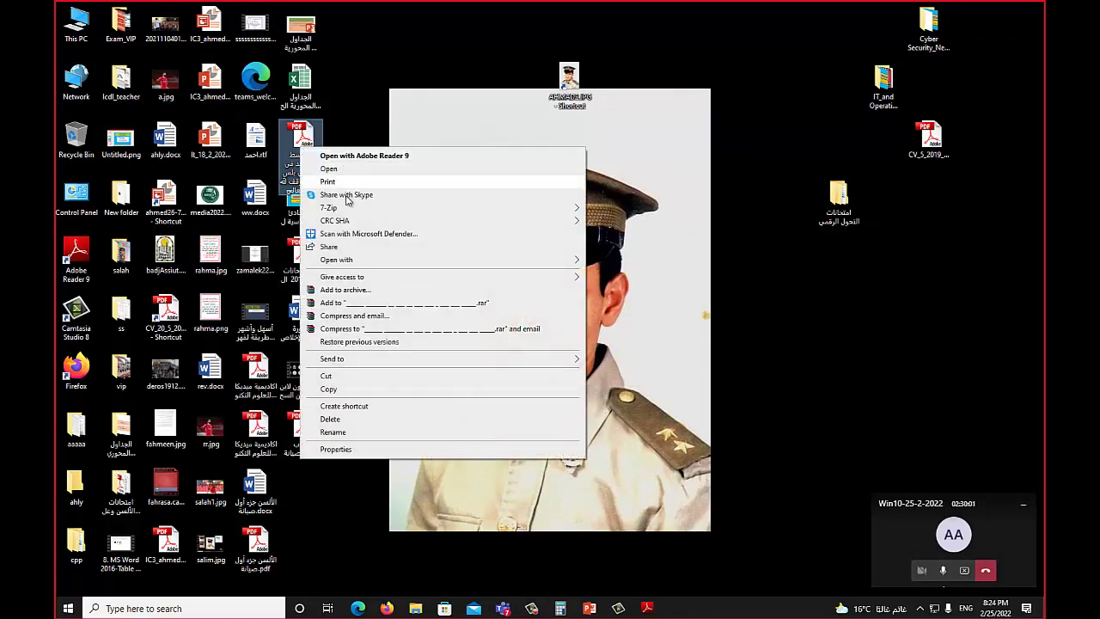
mouse_move(347, 262)
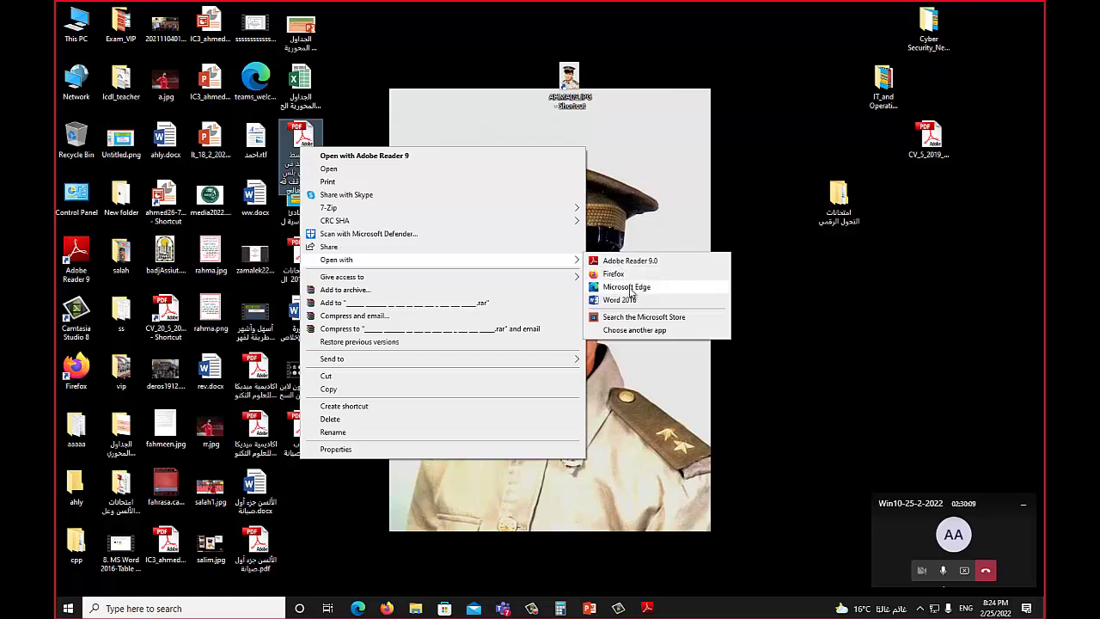
left_click(449, 230)
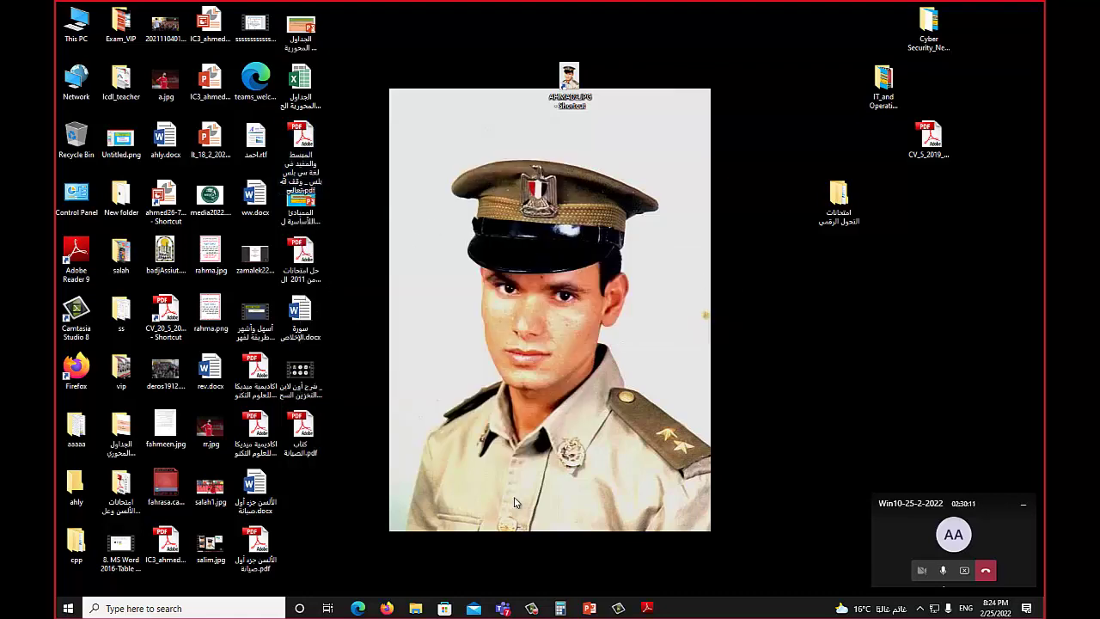
Close the PDF open in Adobe Reader, and open the C++ language PDF from the desktop with Microsoft Edge.
left_click(646, 607)
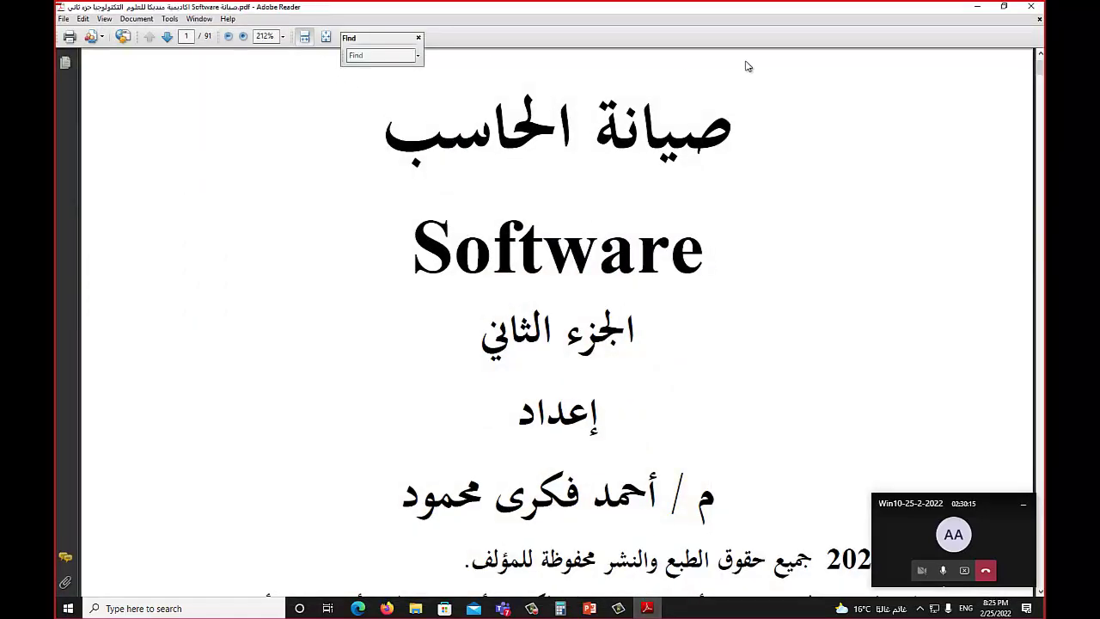
left_click(1031, 8)
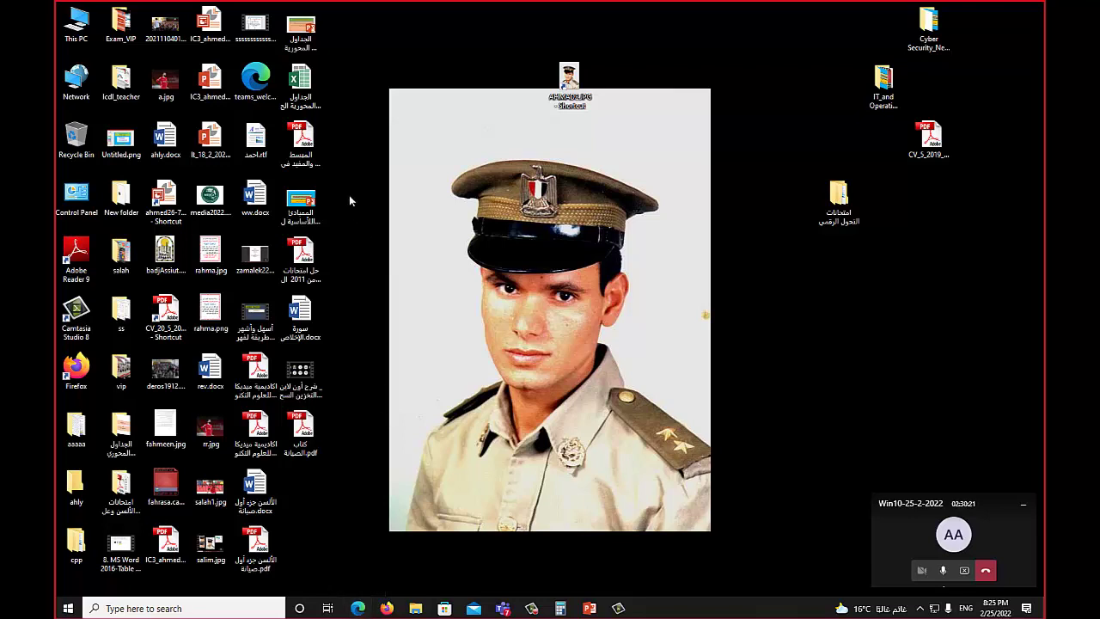
right_click(309, 150)
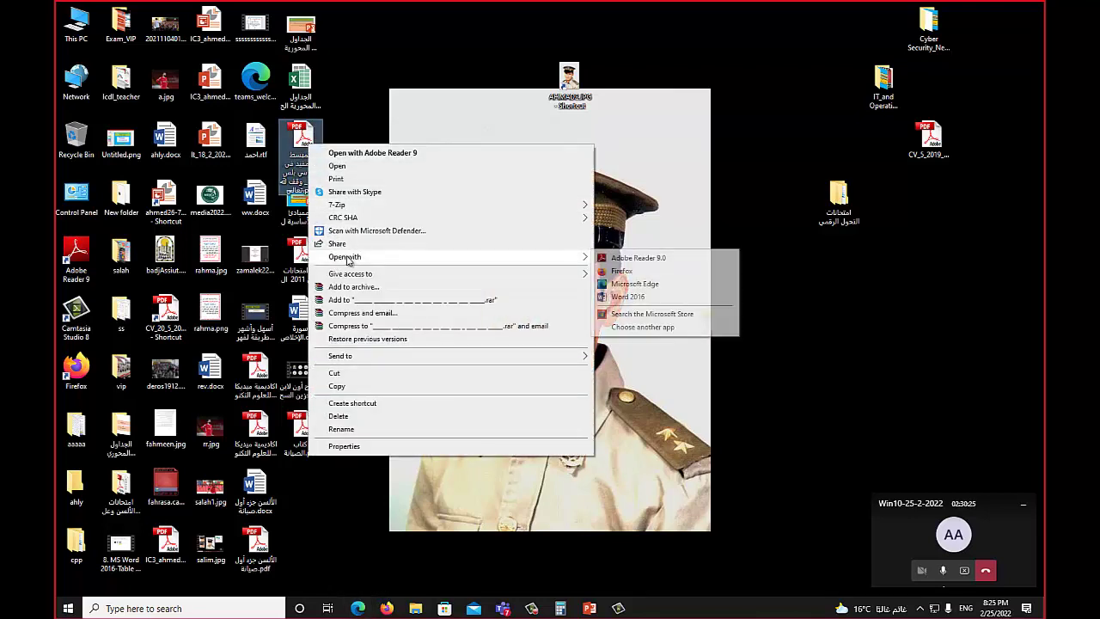
left_click(630, 287)
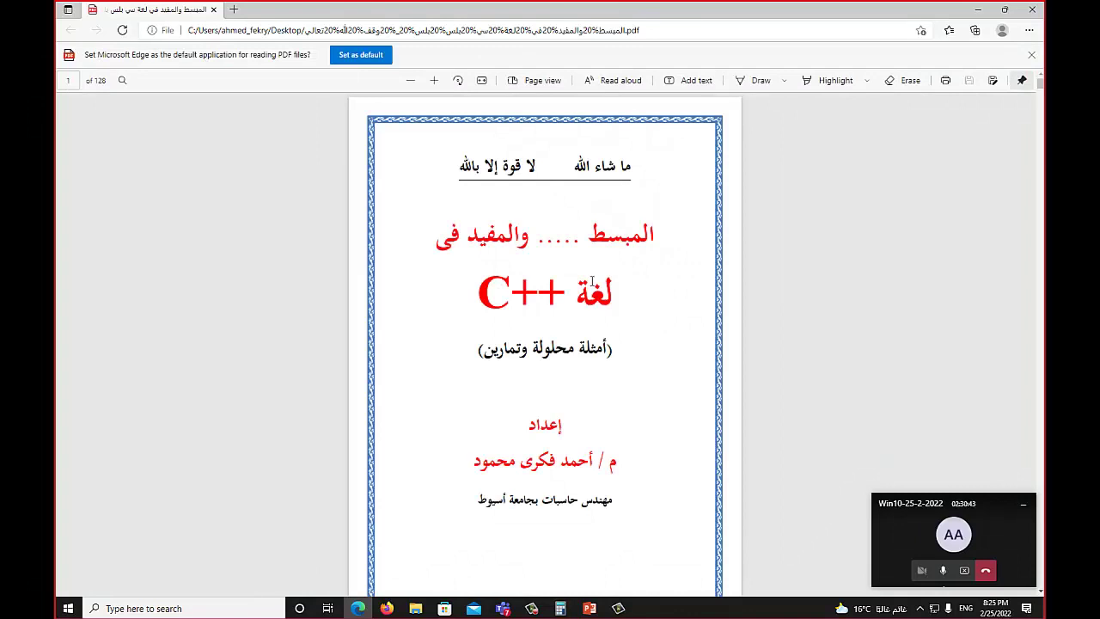
Look through the first two pages of the C++ PDF in Microsoft Edge and close the browser.
scroll(558, 292, "down", 2)
scroll(570, 298, "up", 2)
scroll(587, 330, "down", 6)
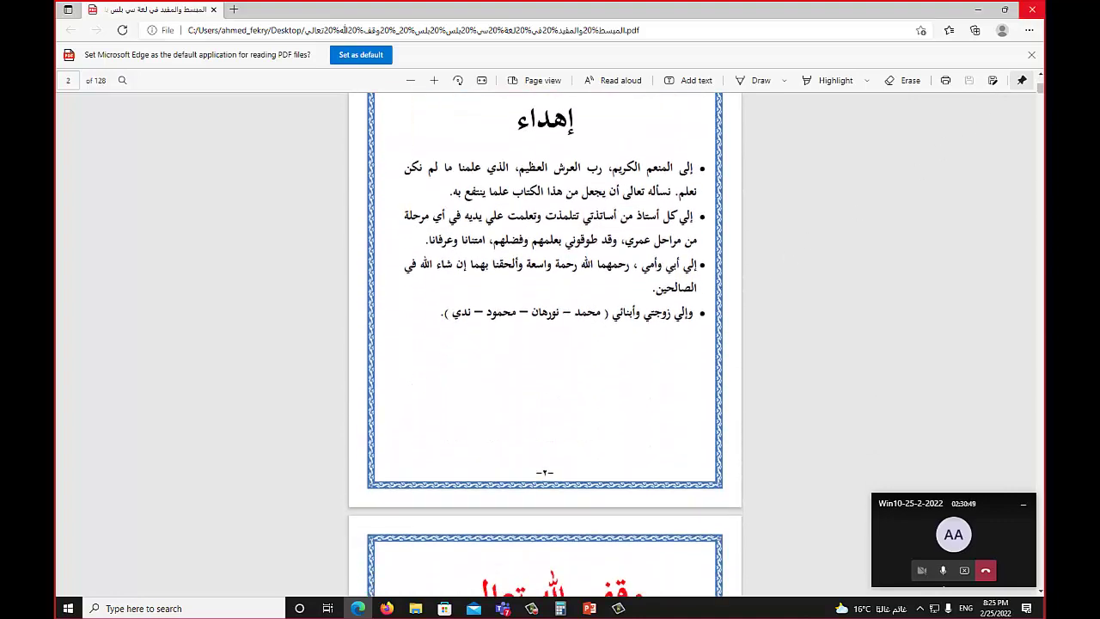
left_click(1032, 9)
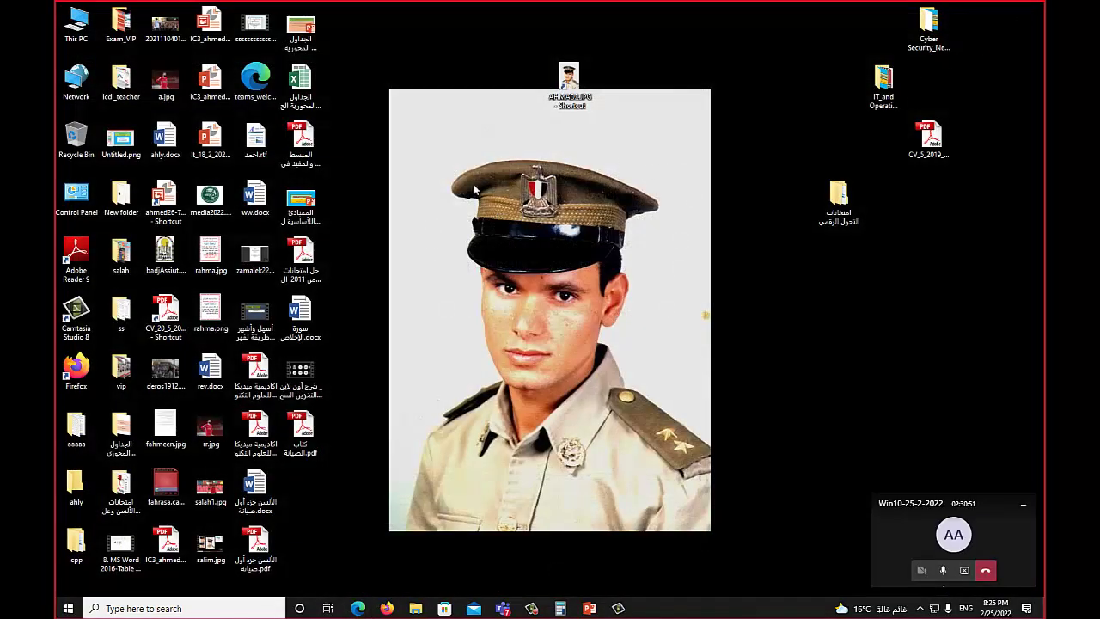
Open the C++ language PDF from the desktop with Adobe Reader 9.0, making it the program always used for .pdf files.
left_click(308, 145)
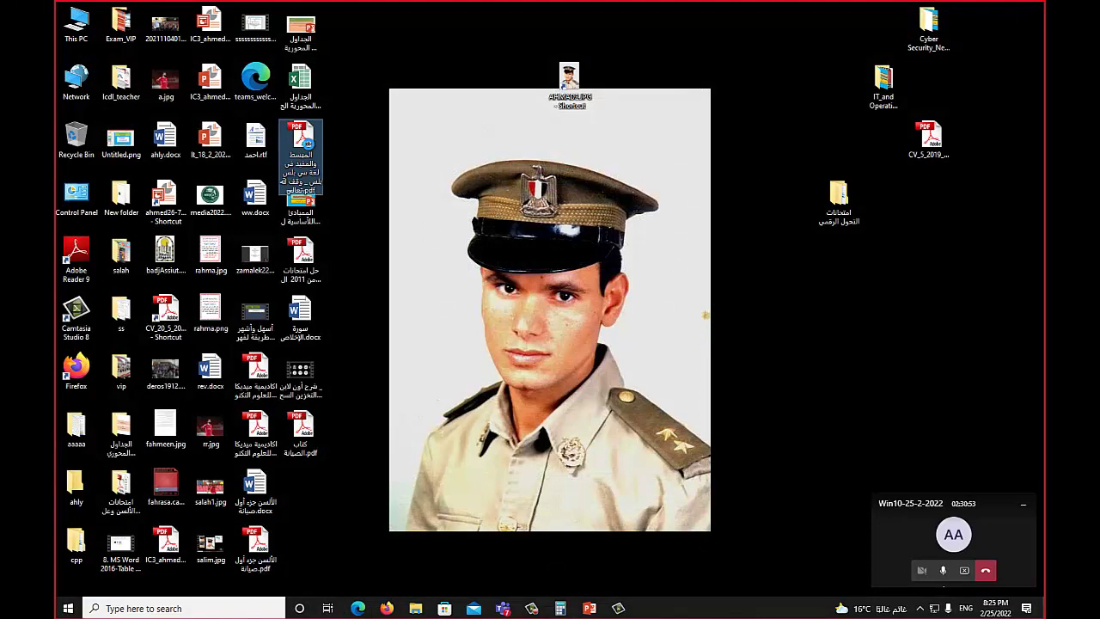
right_click(307, 144)
mouse_move(365, 258)
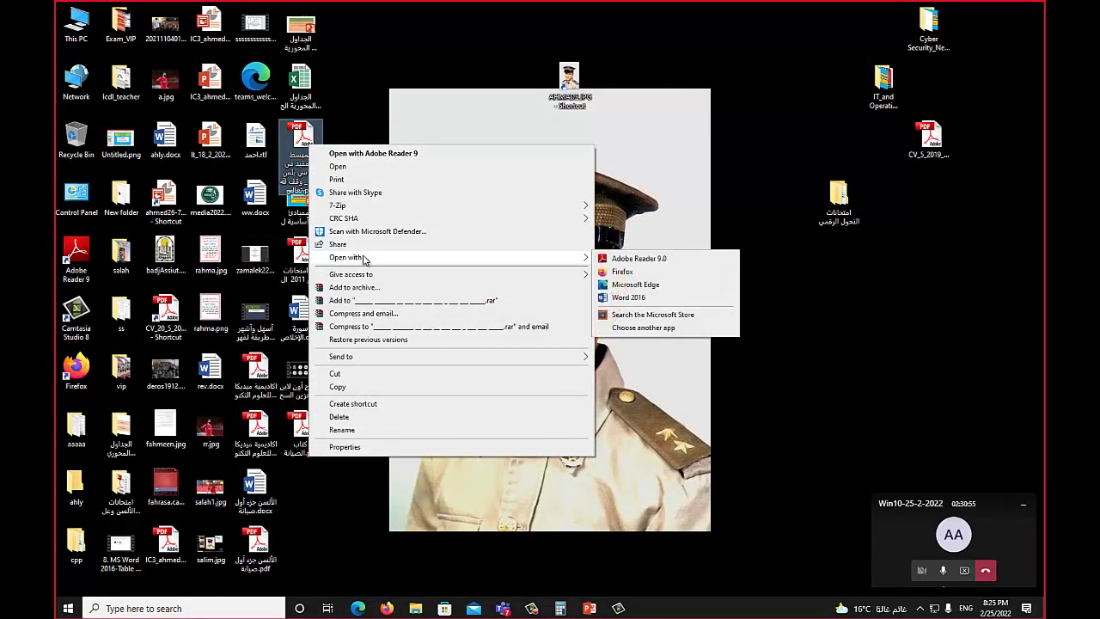
left_click(651, 329)
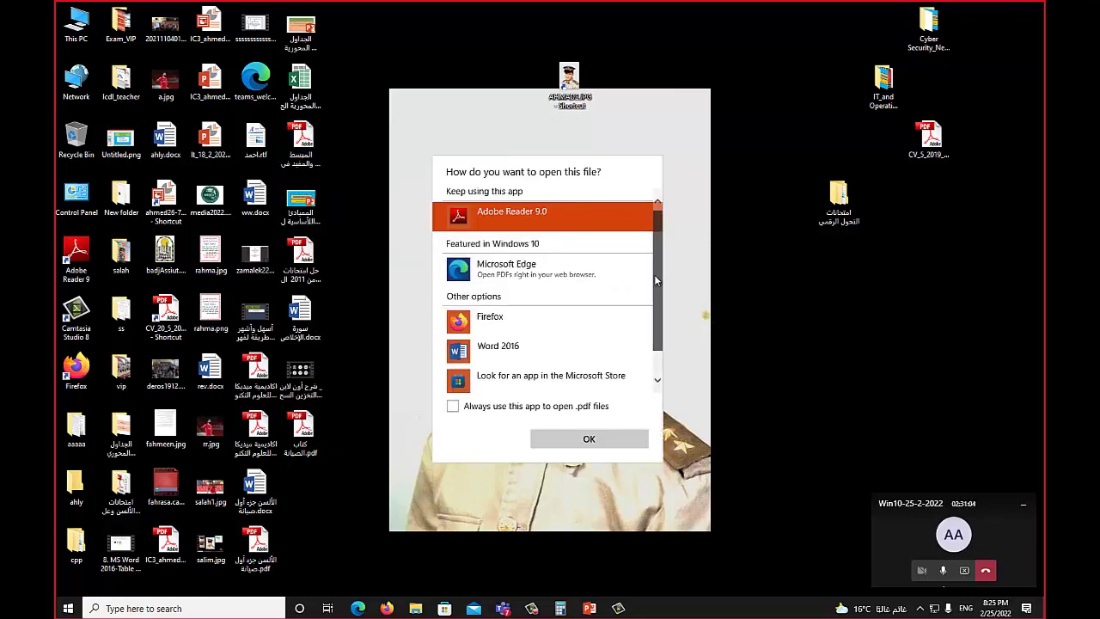
scroll(653, 275, "down", 1)
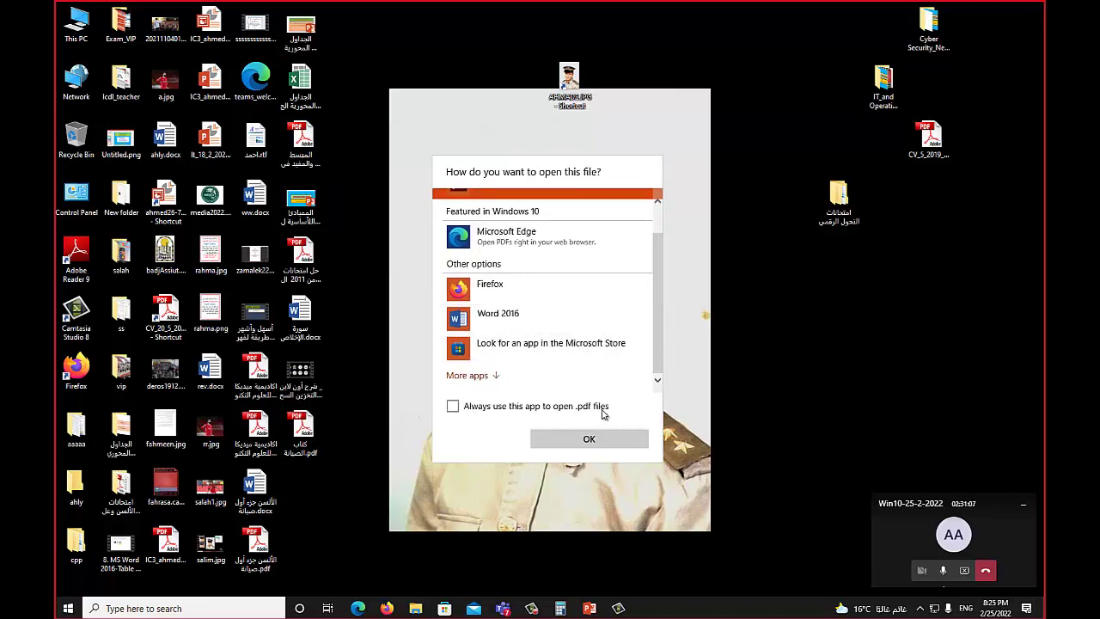
left_click(456, 407)
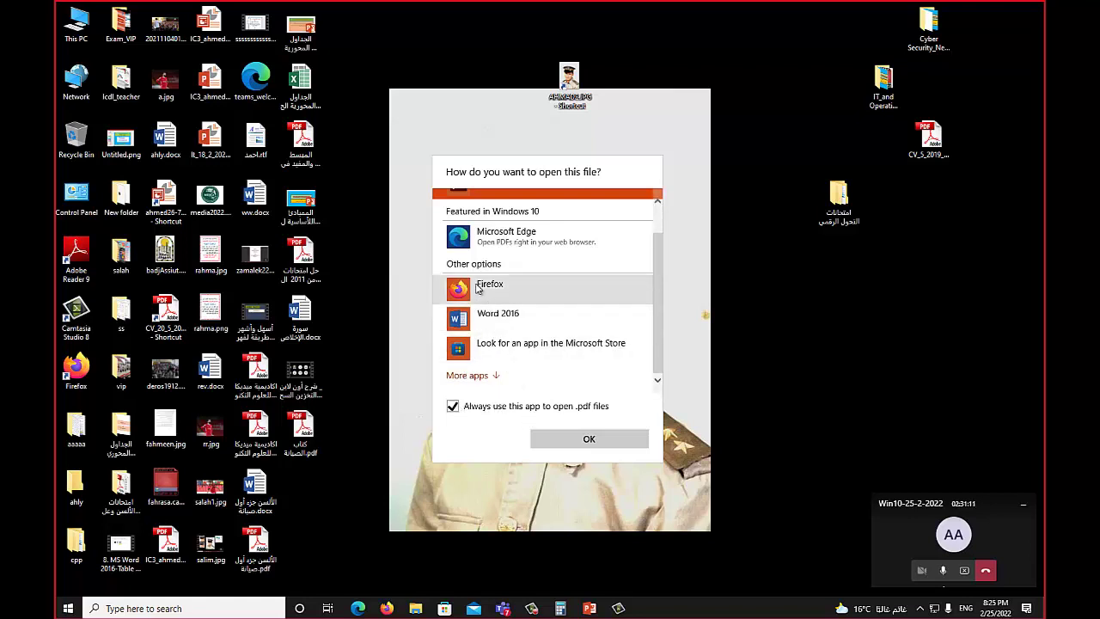
scroll(540, 258, "up", 2)
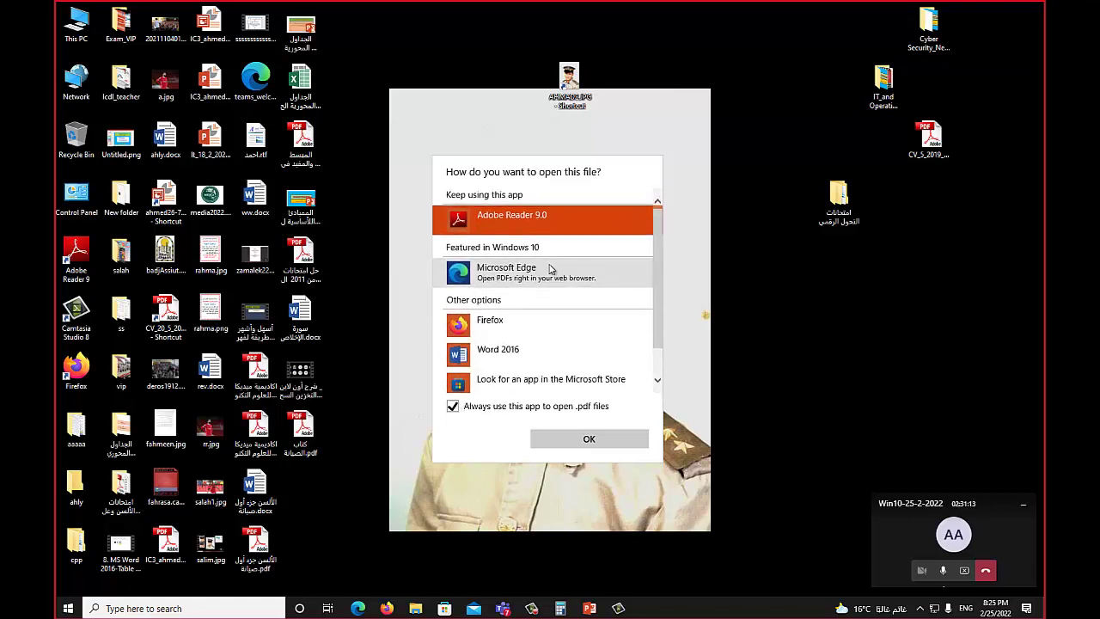
left_click(590, 439)
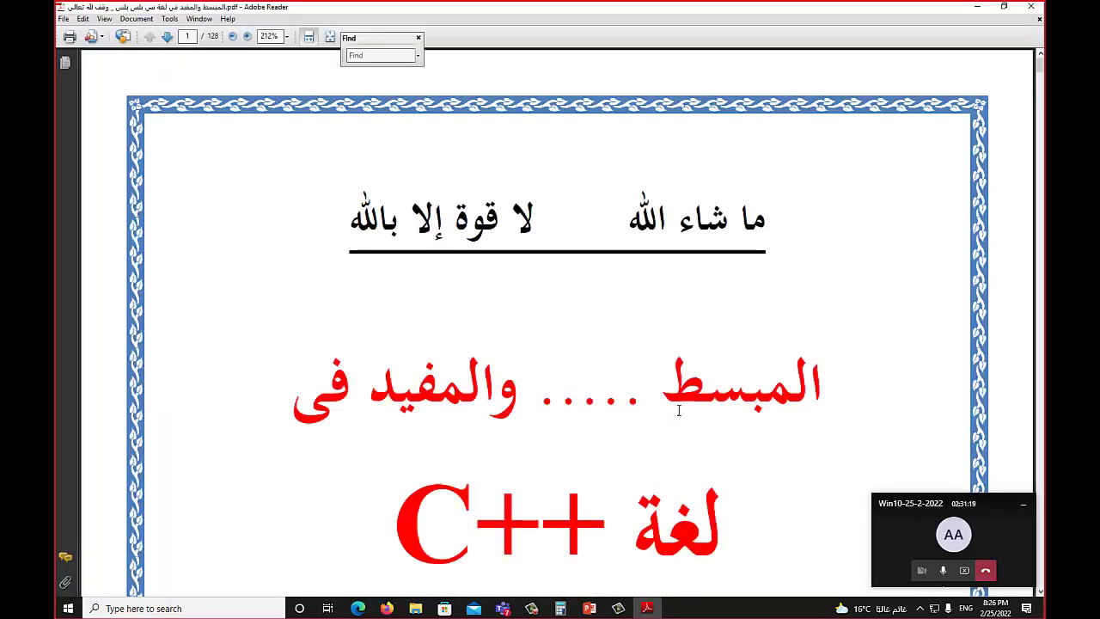
Look through the cover page of the C++ PDF and minimize the Adobe Reader window.
scroll(679, 411, "down", 8)
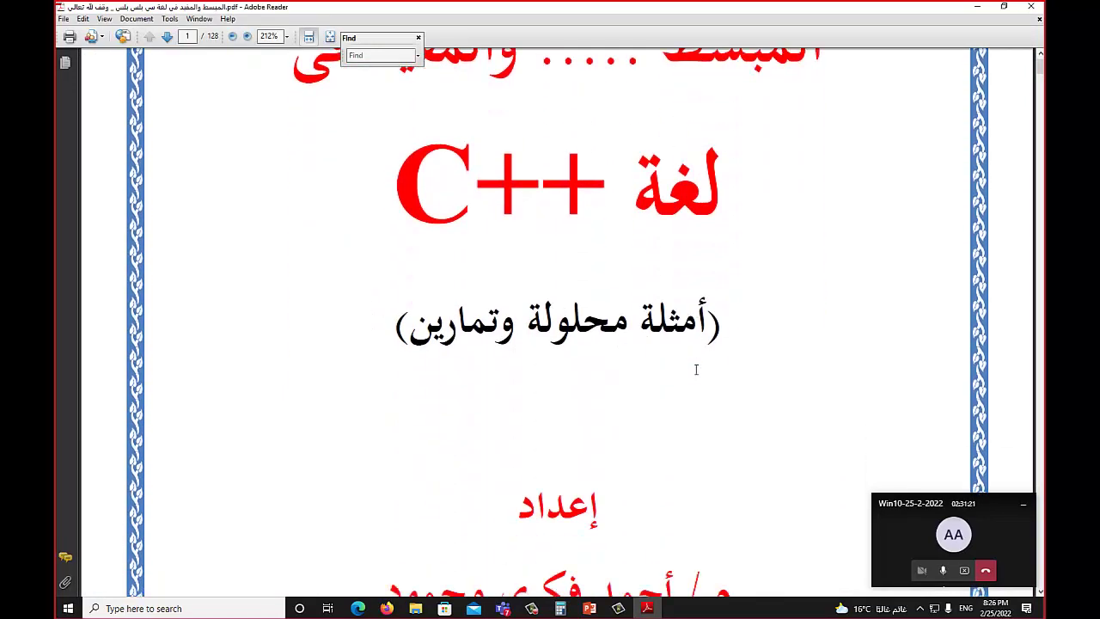
scroll(696, 369, "down", 8)
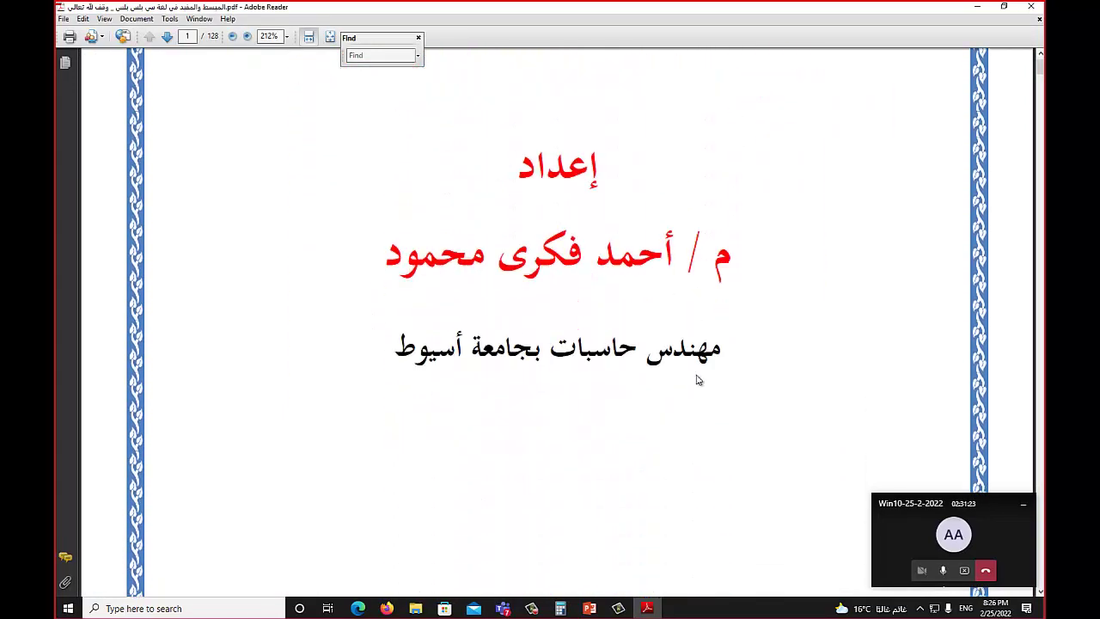
left_click(979, 7)
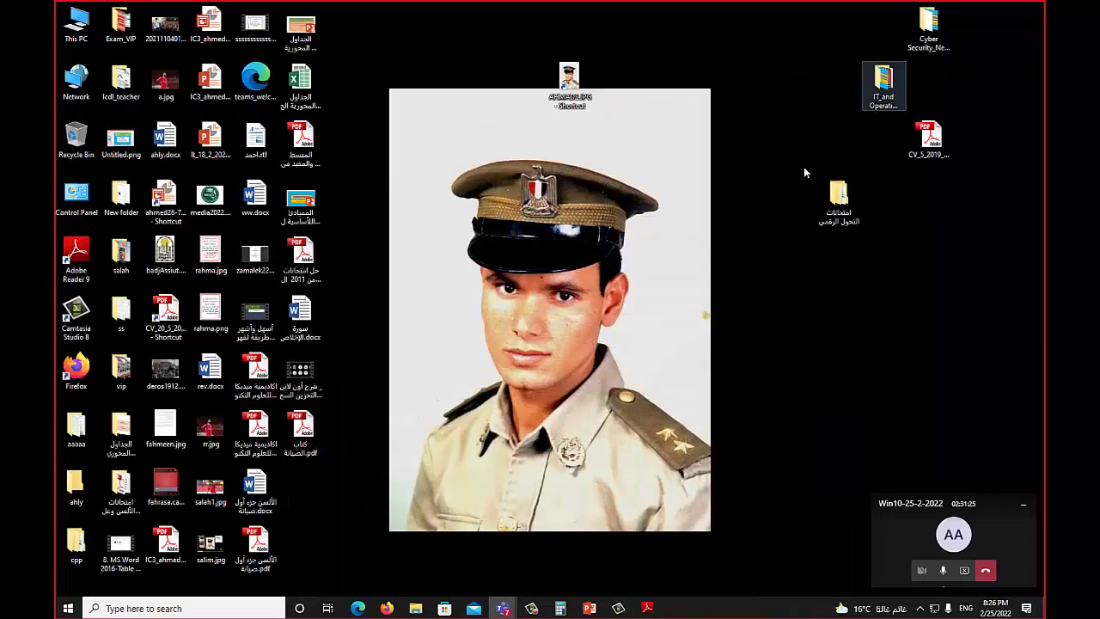
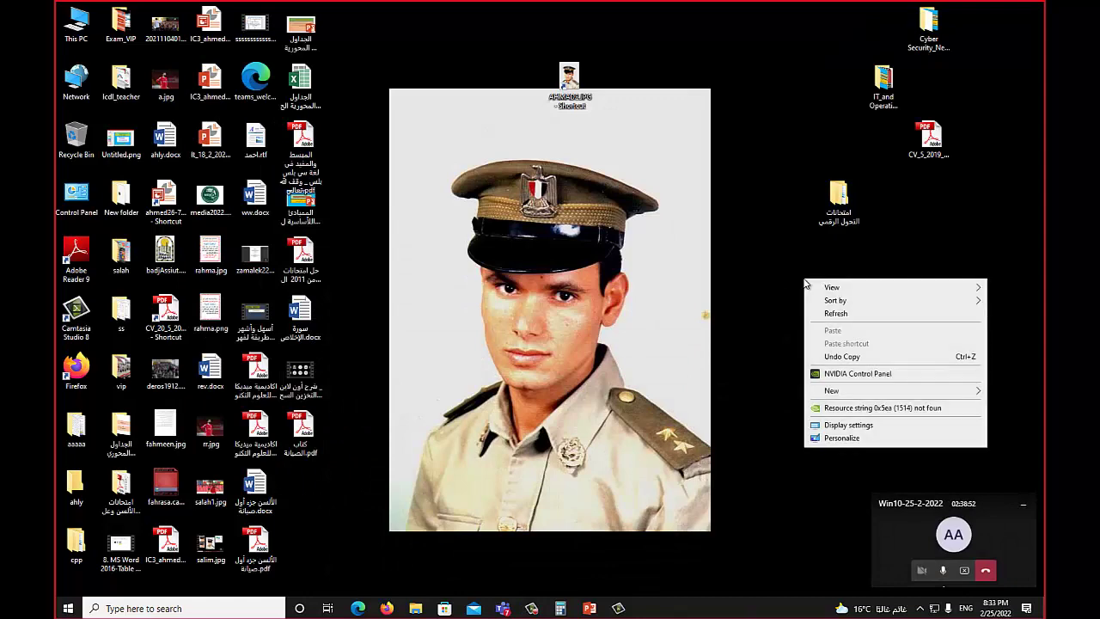
Open the desktop personalization settings, go to the lock screen options, and bring up the screen saver settings.
left_click(841, 438)
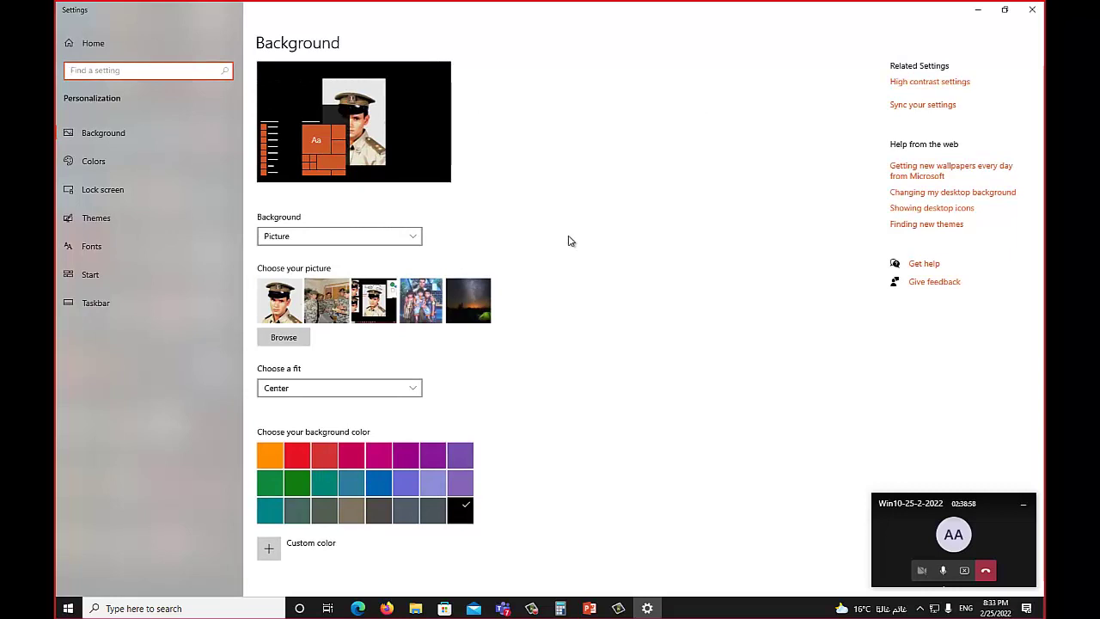
left_click(117, 136)
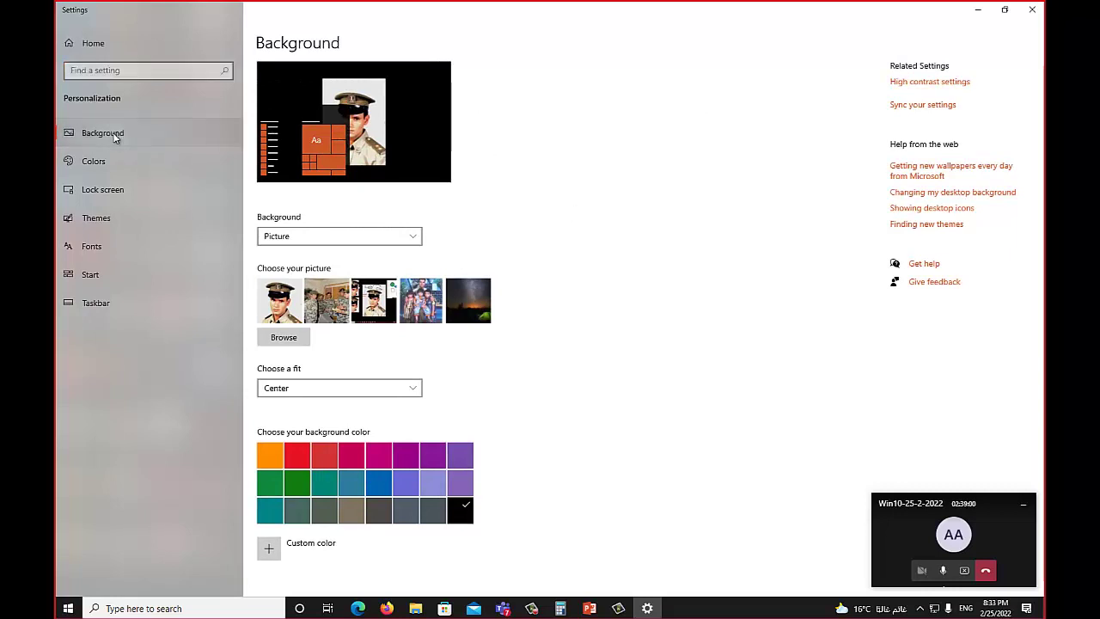
left_click(105, 194)
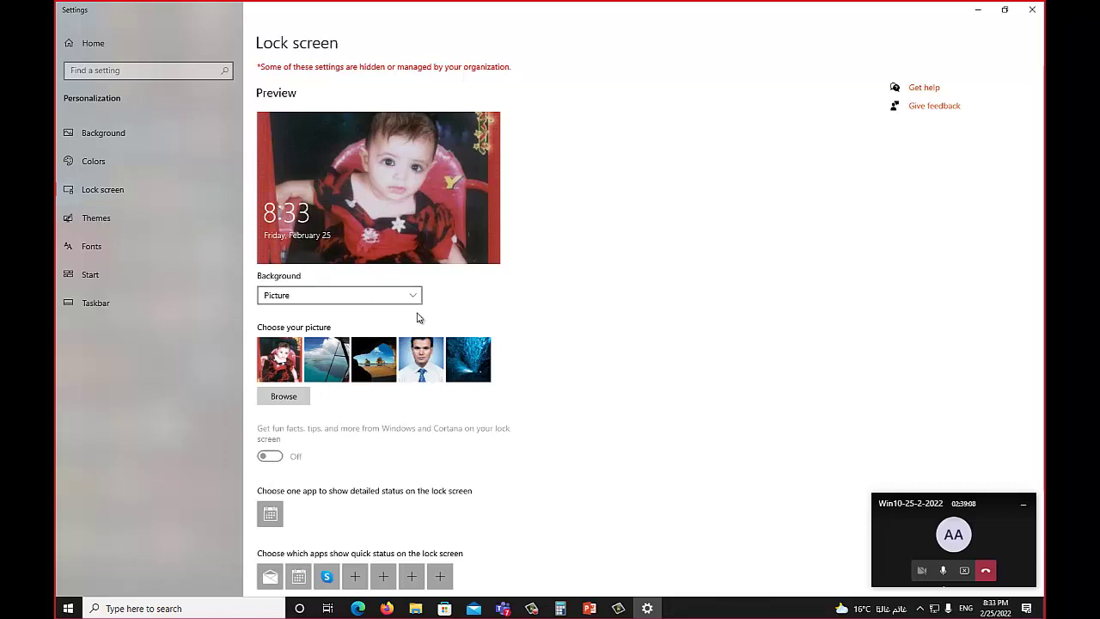
scroll(420, 317, "down", 3)
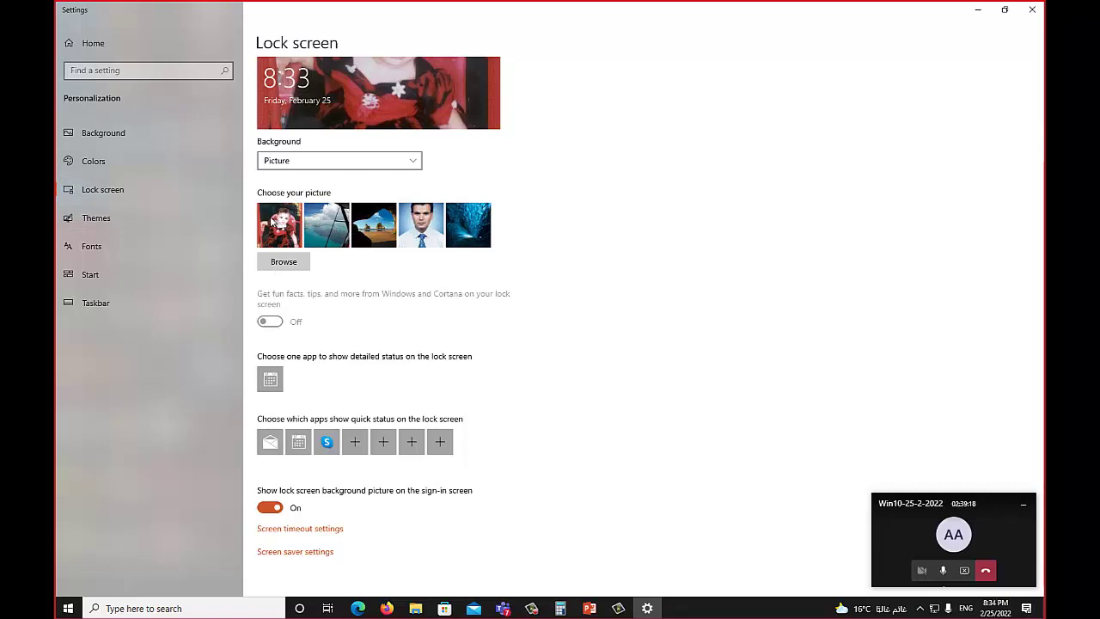
left_click(109, 194)
left_click(310, 553)
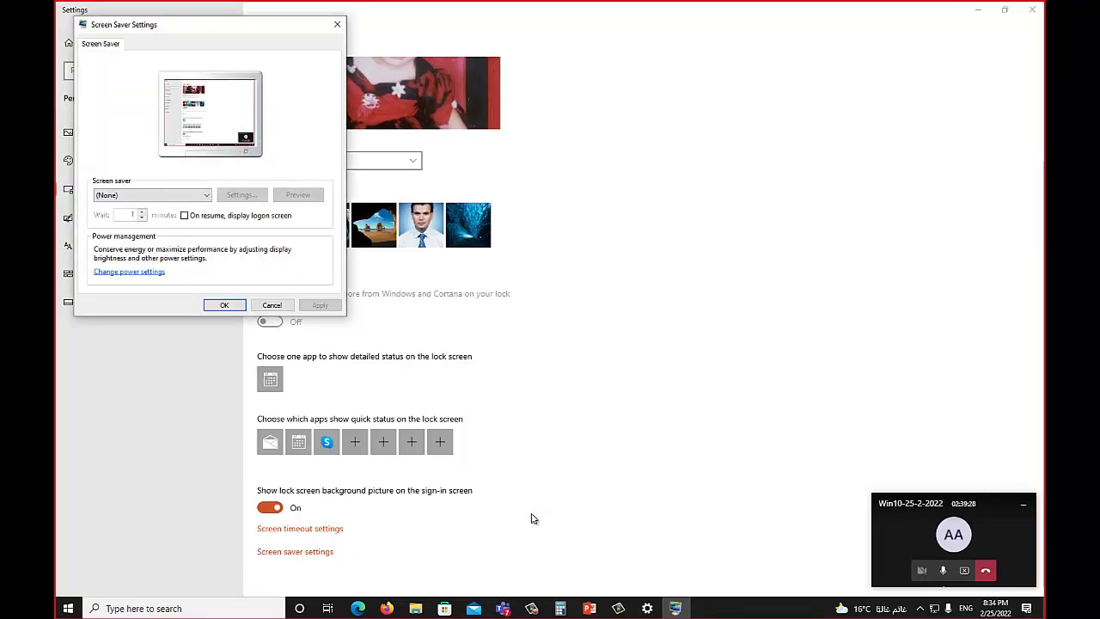
left_click_drag(196, 29, 582, 98)
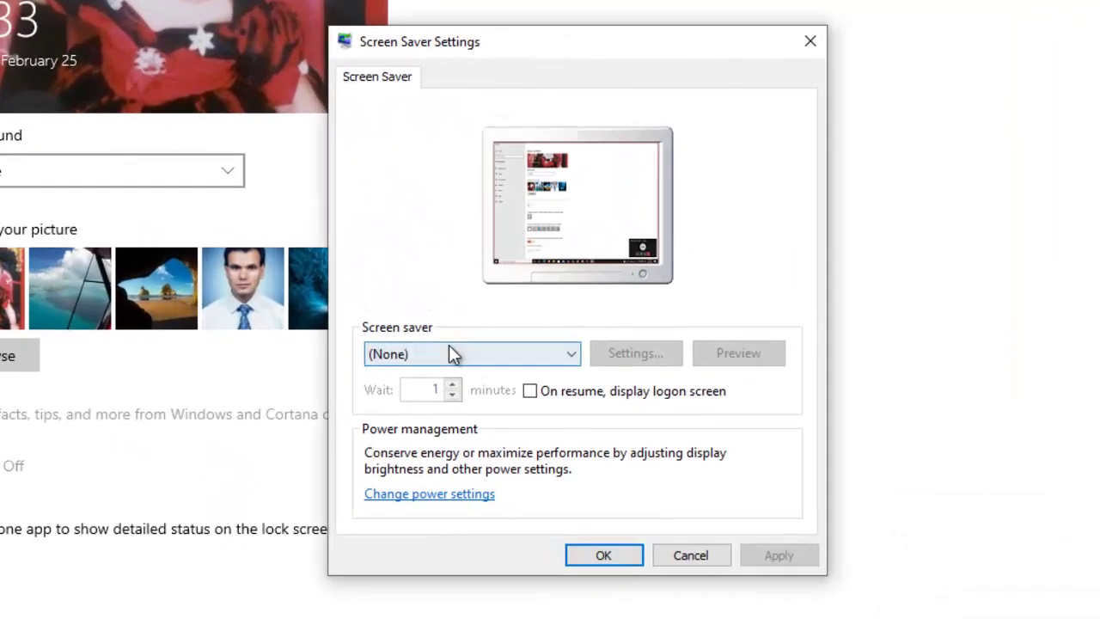
Choose the Bubbles screen saver and preview it in full screen.
left_click(574, 357)
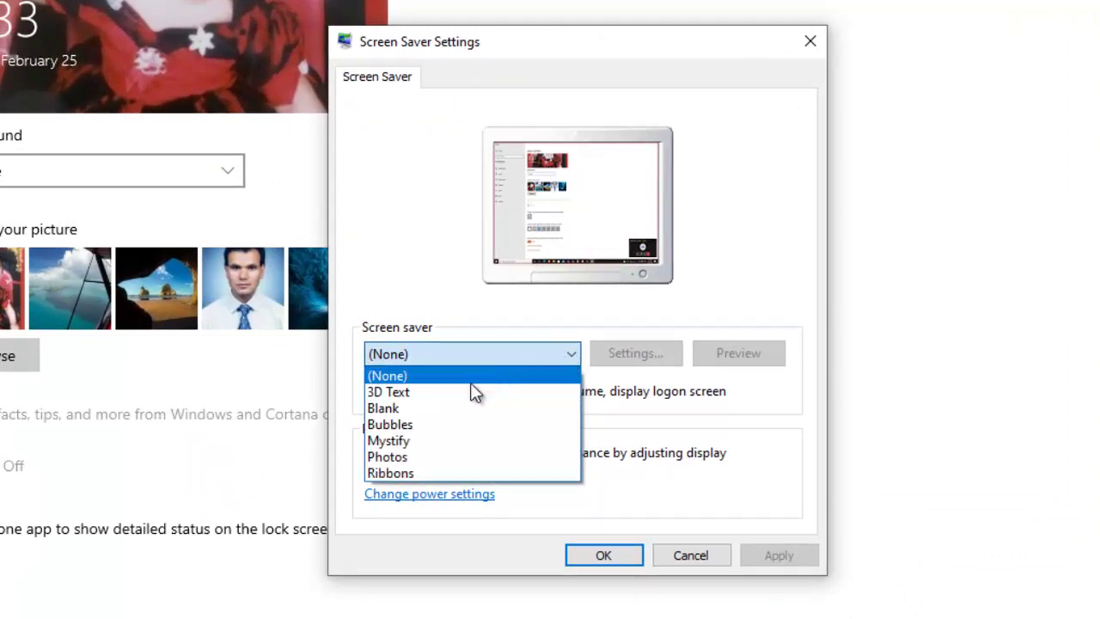
left_click(415, 430)
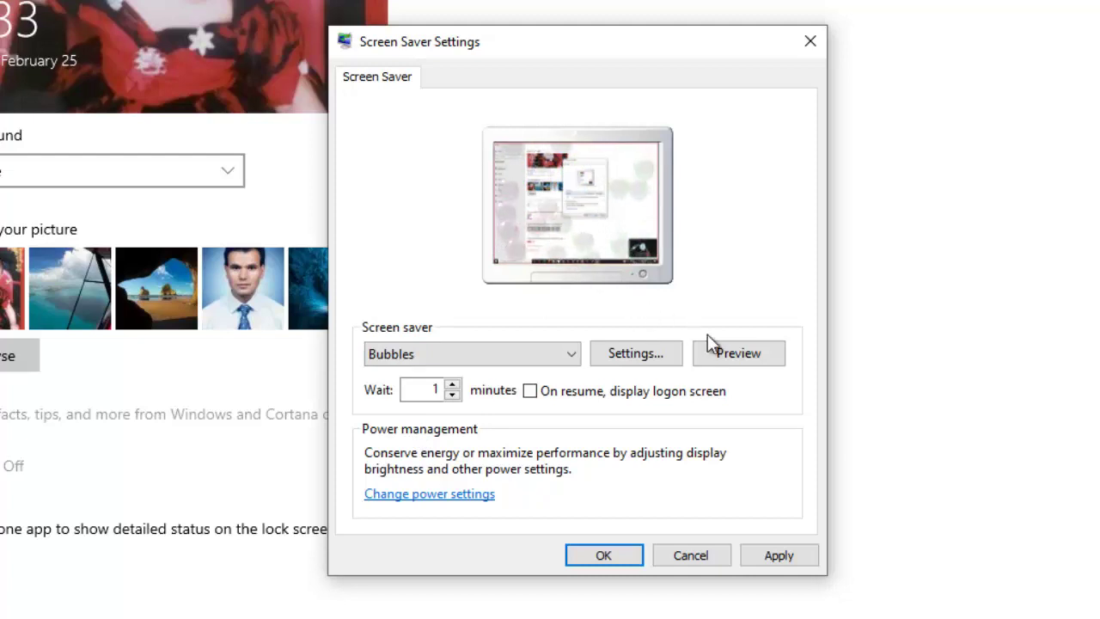
left_click(729, 354)
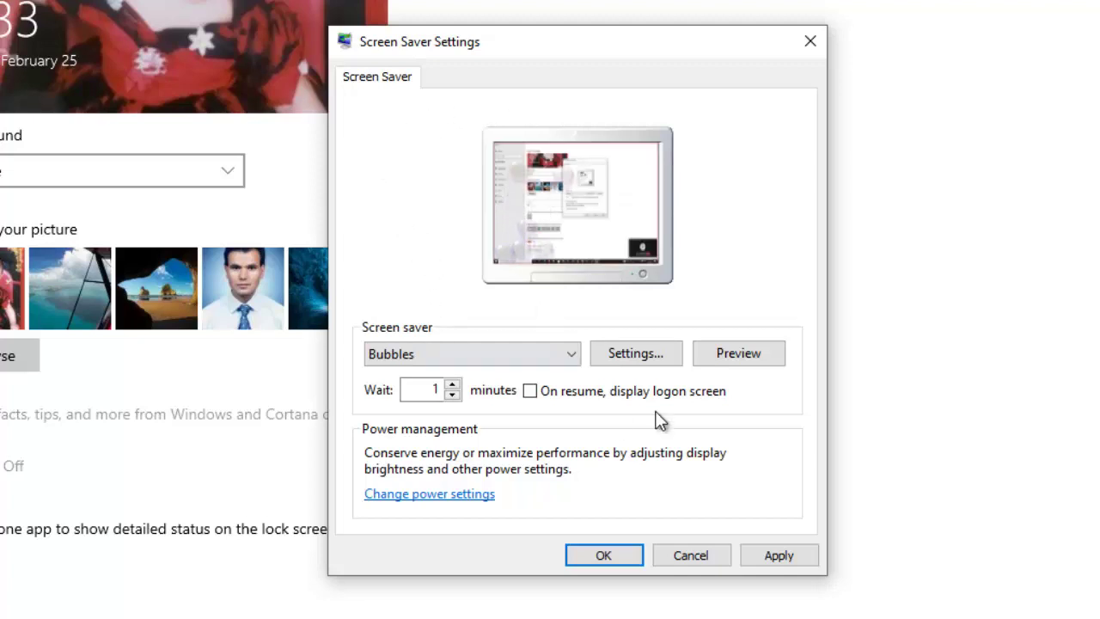
left_click(725, 353)
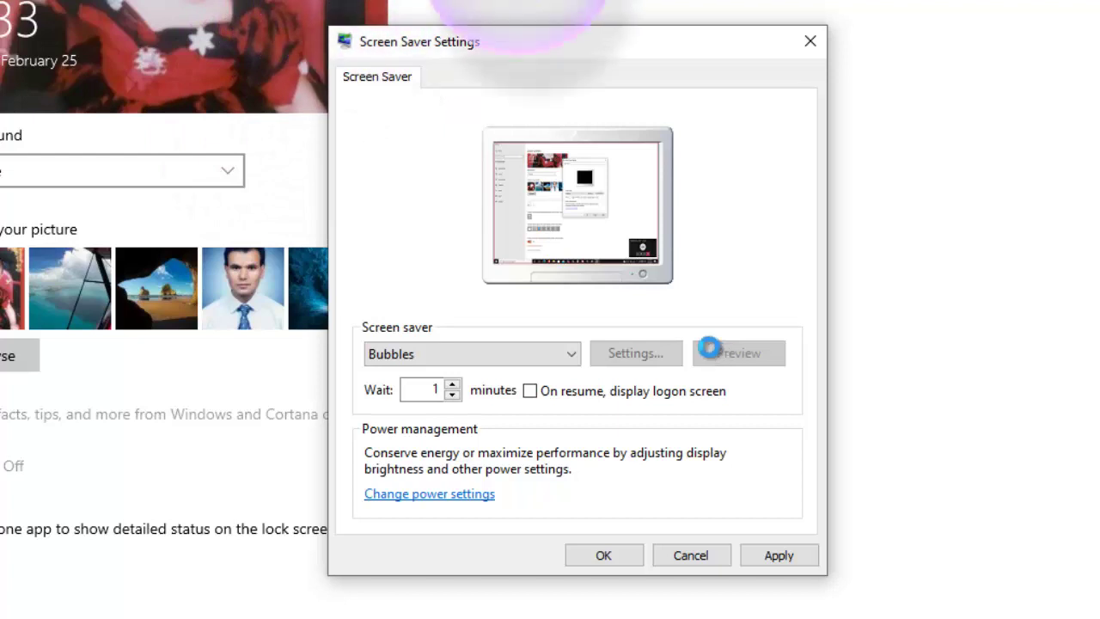
Choose the 3D Text screen saver and preview it in full screen.
left_click(563, 360)
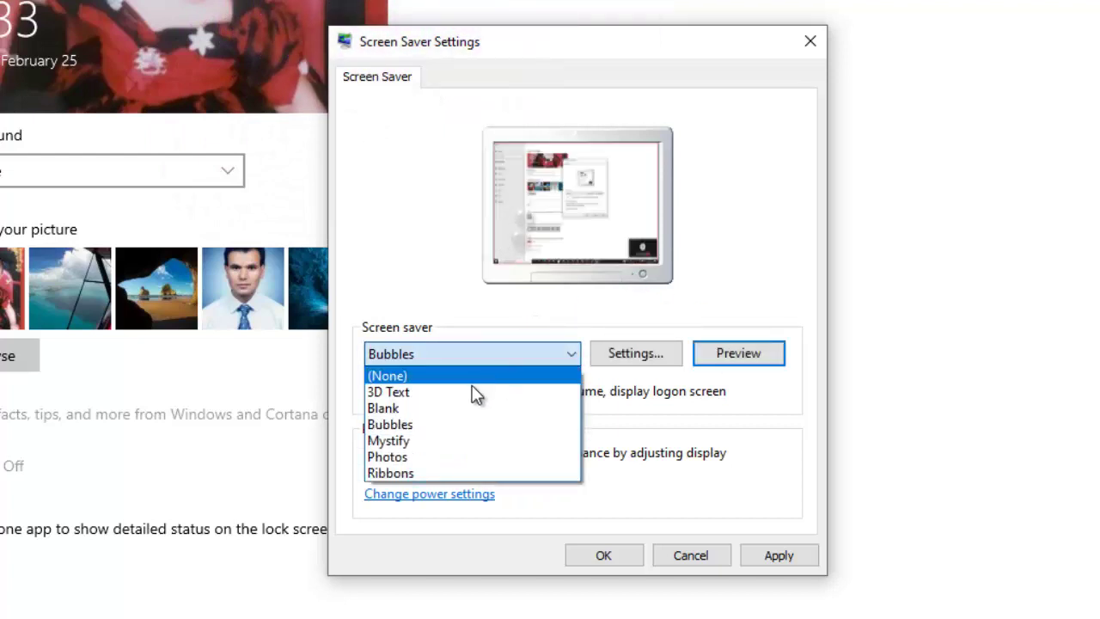
left_click(414, 394)
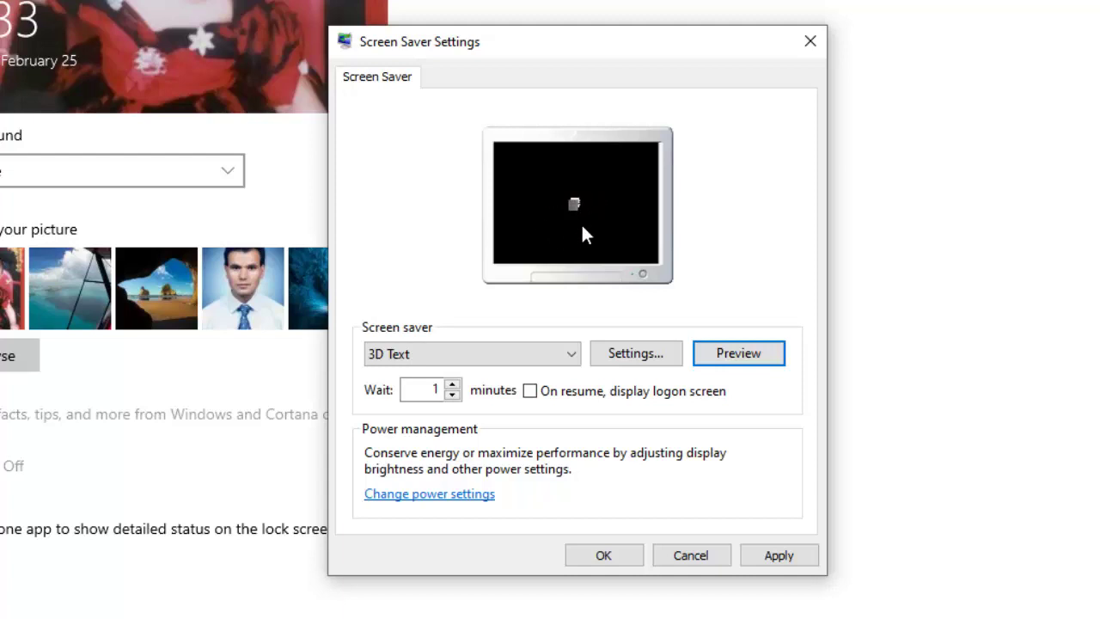
left_click(751, 359)
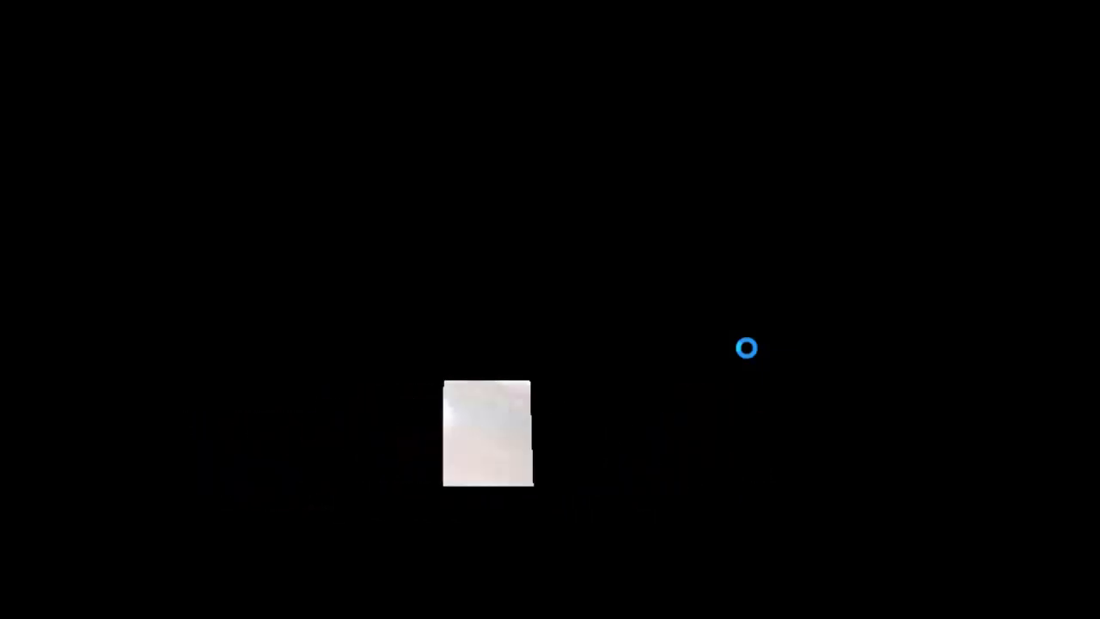
mouse_move(957, 288)
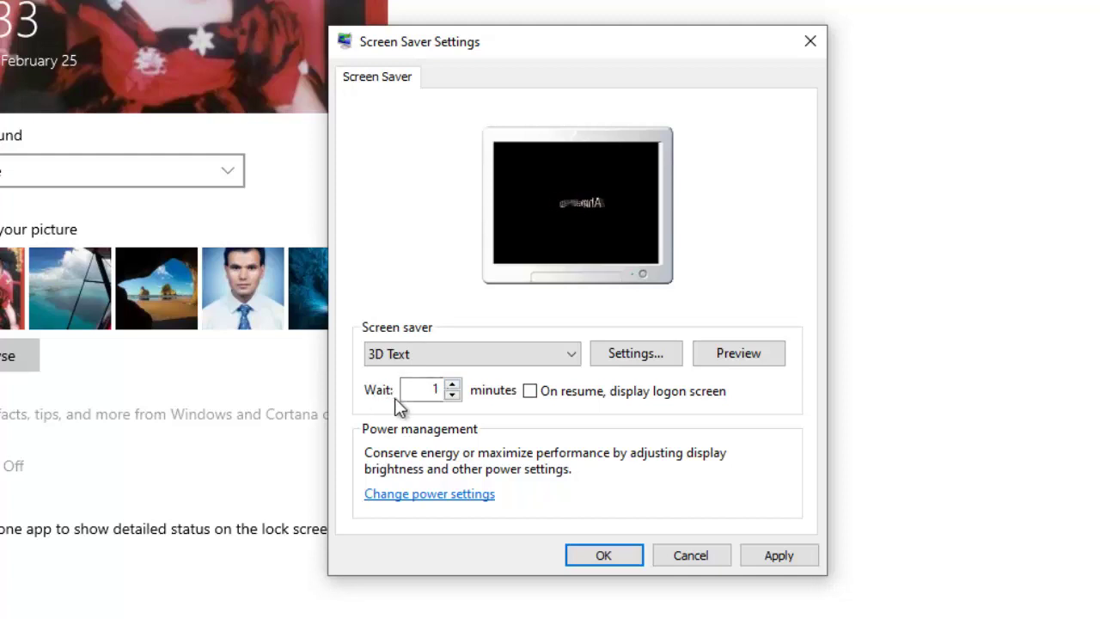
Set the screen saver's wait time to 1 minute and accept the screen saver settings.
left_click(452, 385)
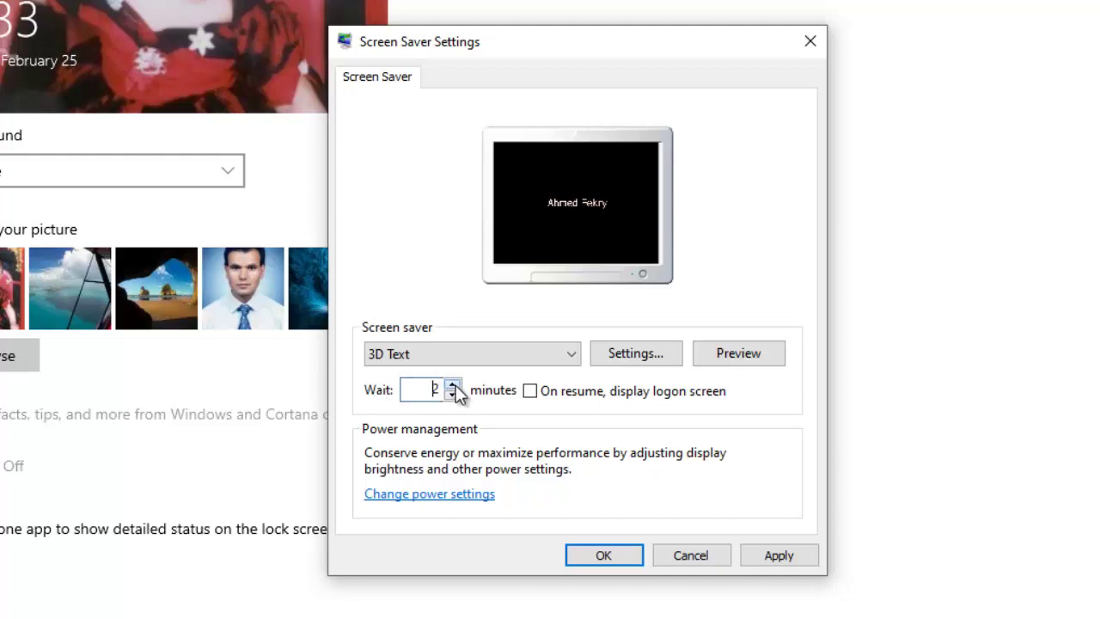
left_click(452, 385)
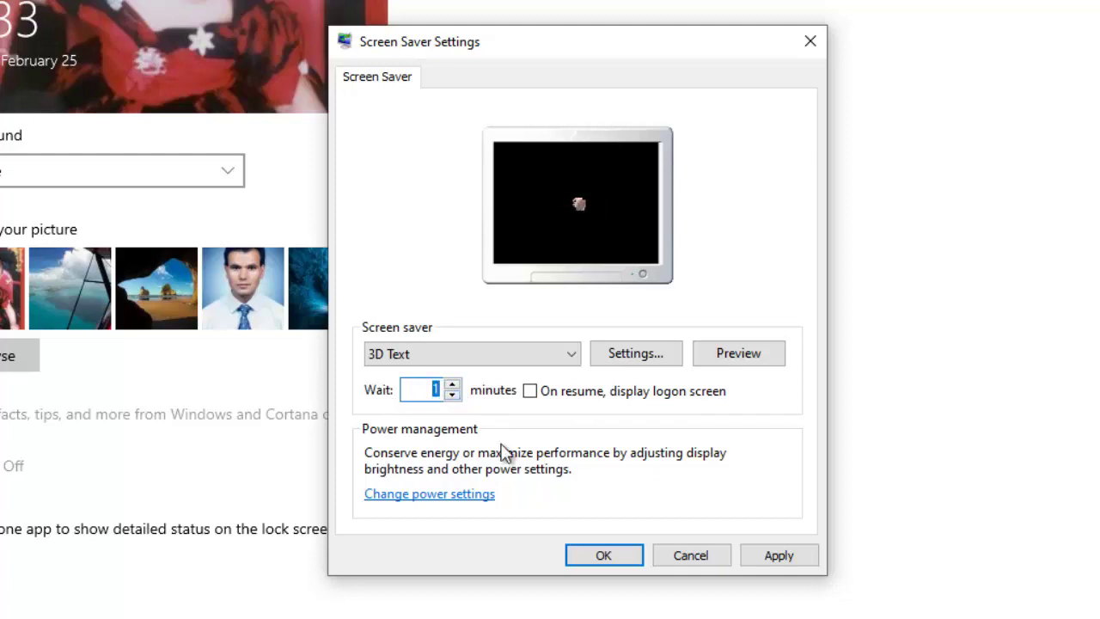
left_click(611, 555)
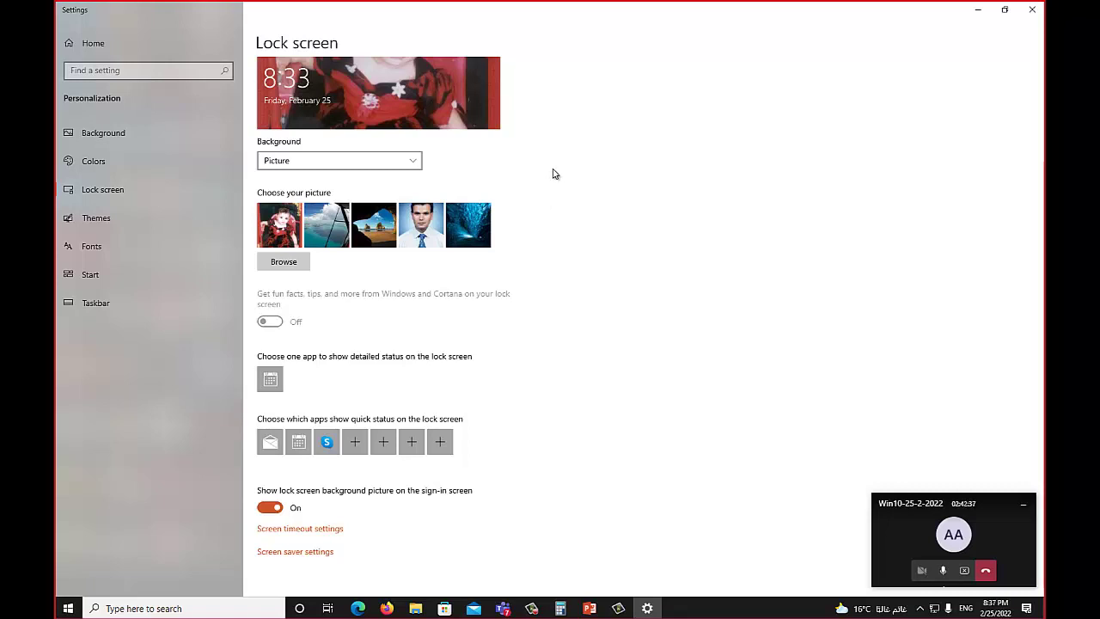
Reopen the screen saver settings, change the 3D Text custom text to "Welcome", and preview the result in full screen.
left_click(297, 552)
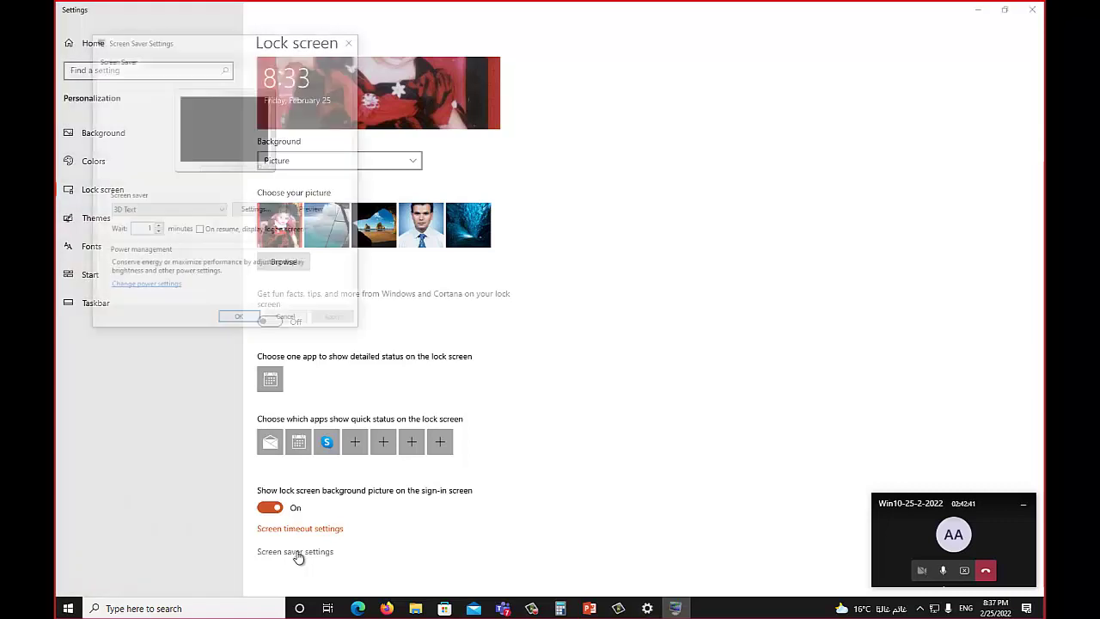
left_click_drag(247, 55, 538, 93)
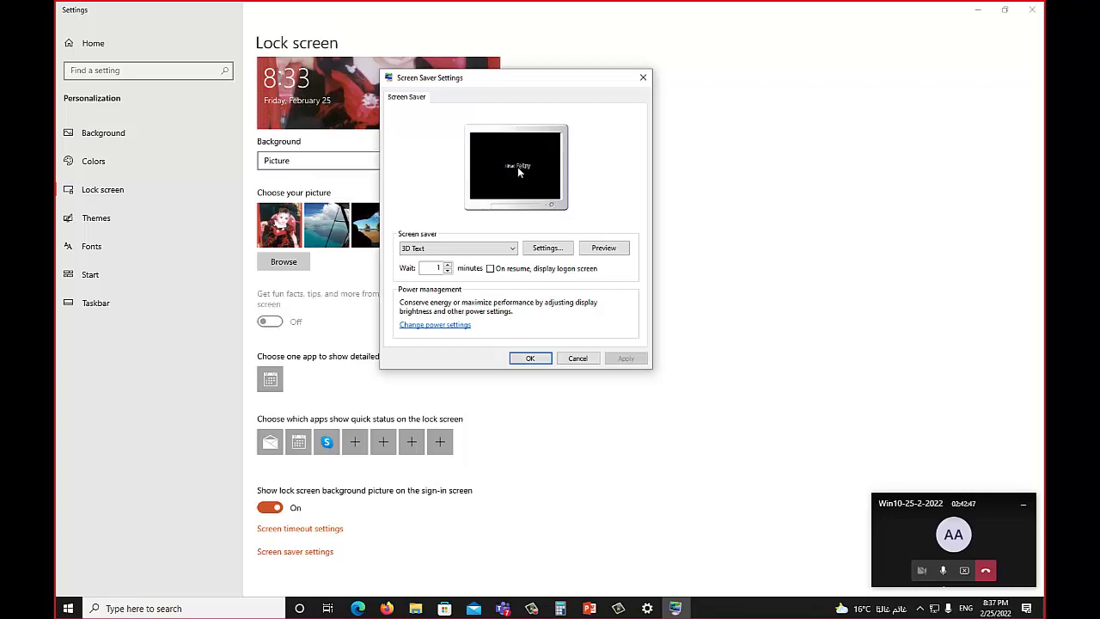
left_click(539, 249)
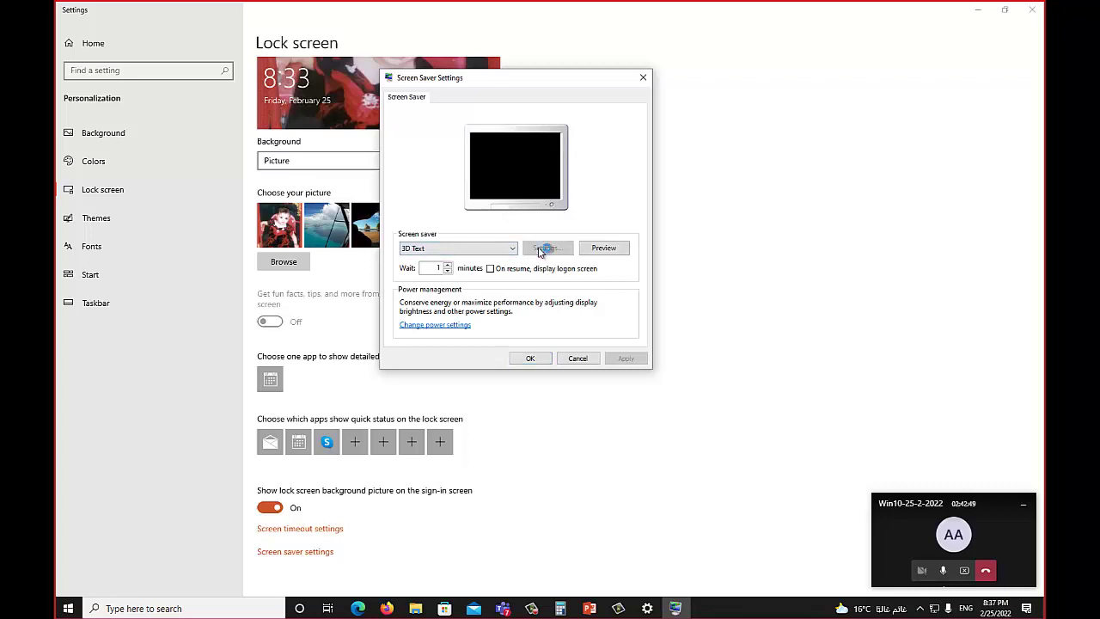
left_click(506, 152)
key("ctrl+a")
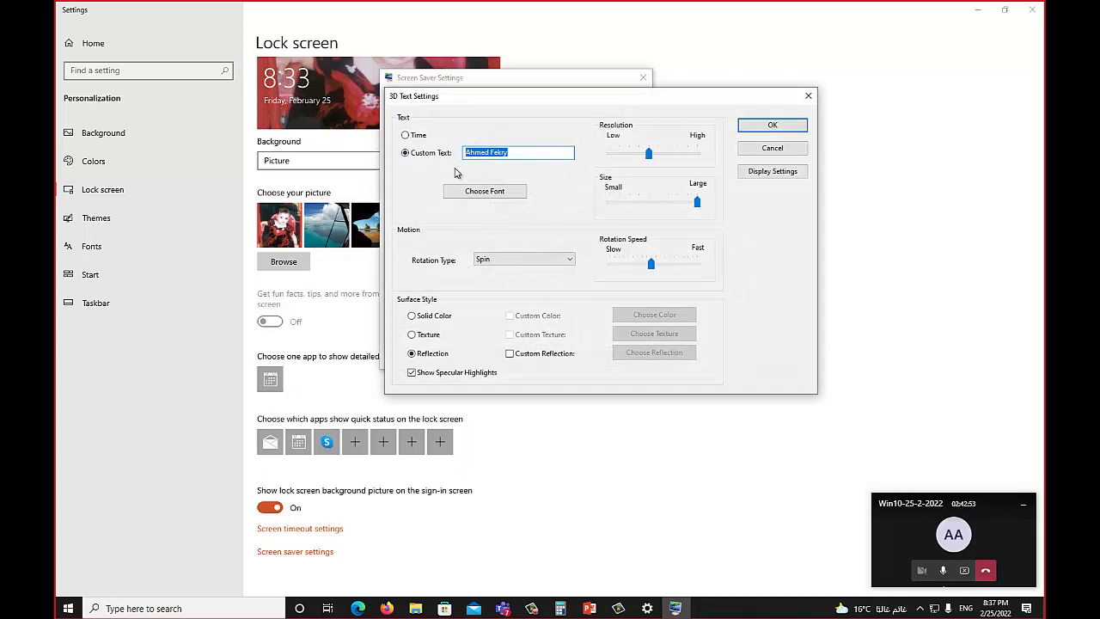
type("Welcome")
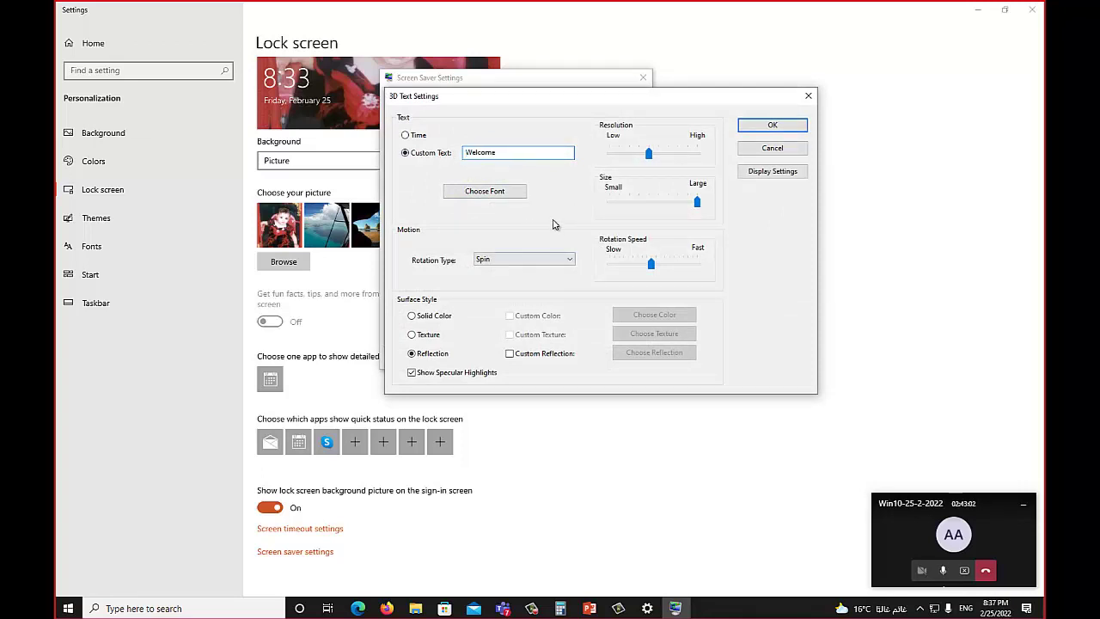
left_click(773, 127)
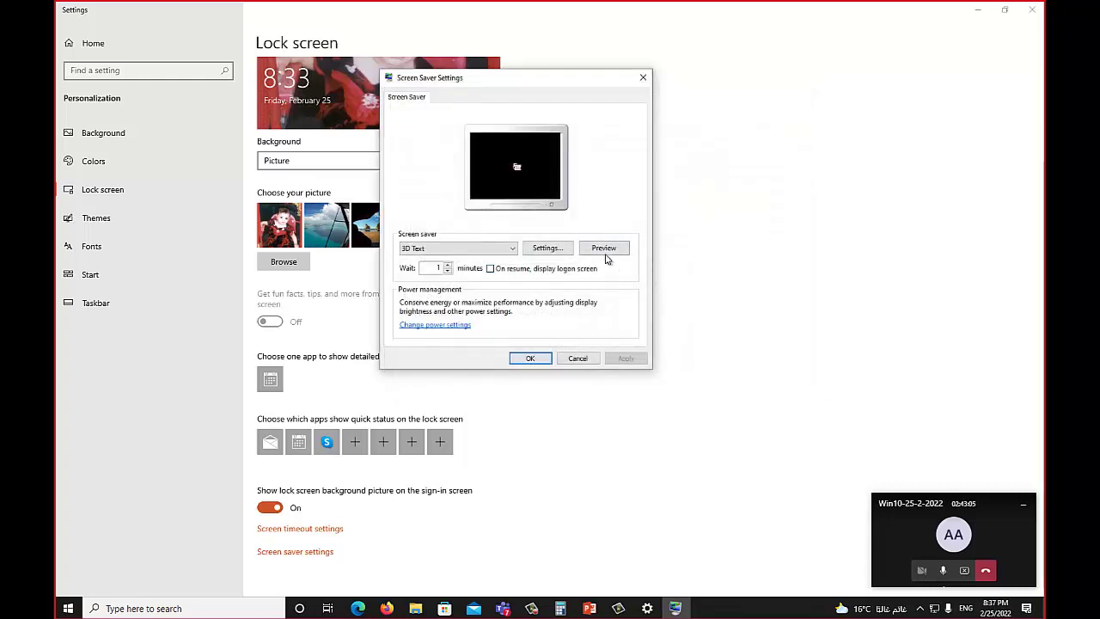
left_click(604, 249)
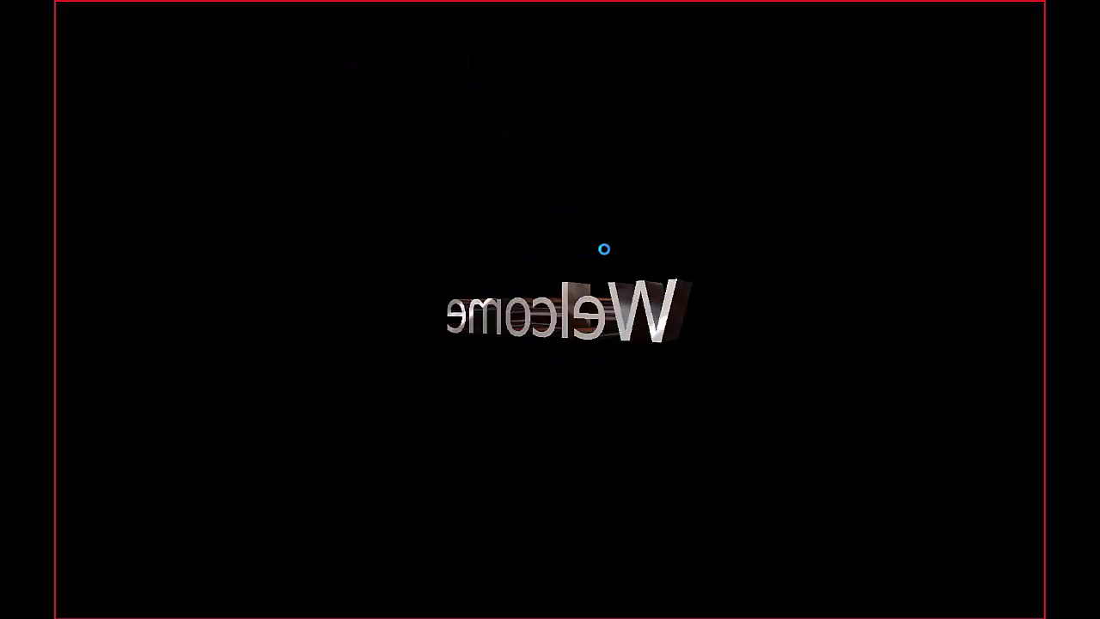
Close the full-screen preview, move the Screen Saver Settings dialog aside, and review the list of available screen savers.
mouse_move(264, 121)
left_click_drag(252, 61, 508, 58)
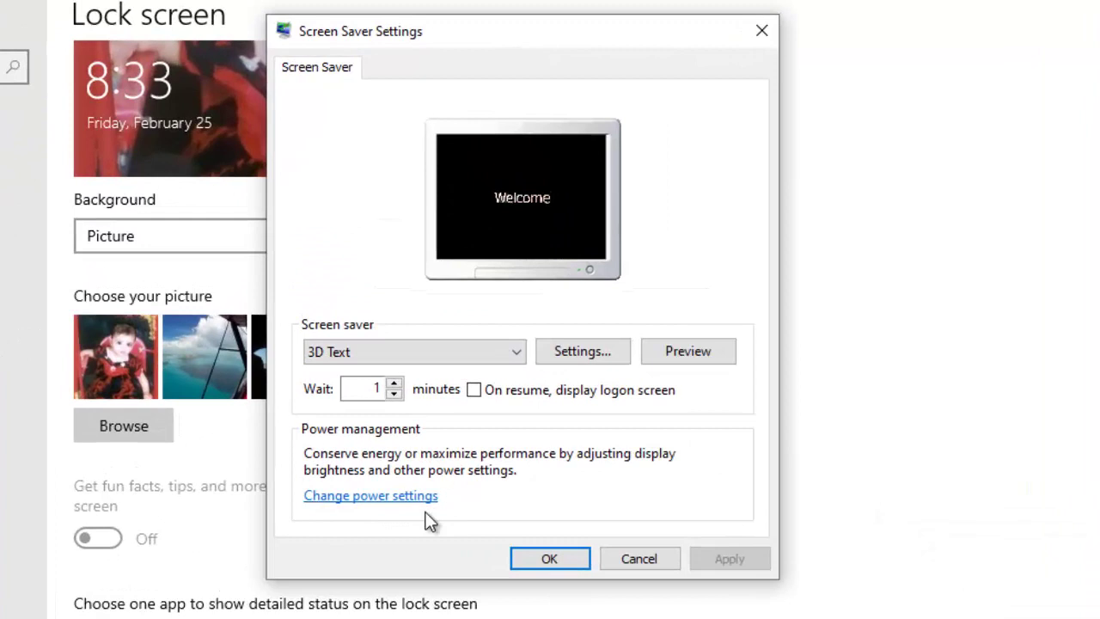
left_click(518, 352)
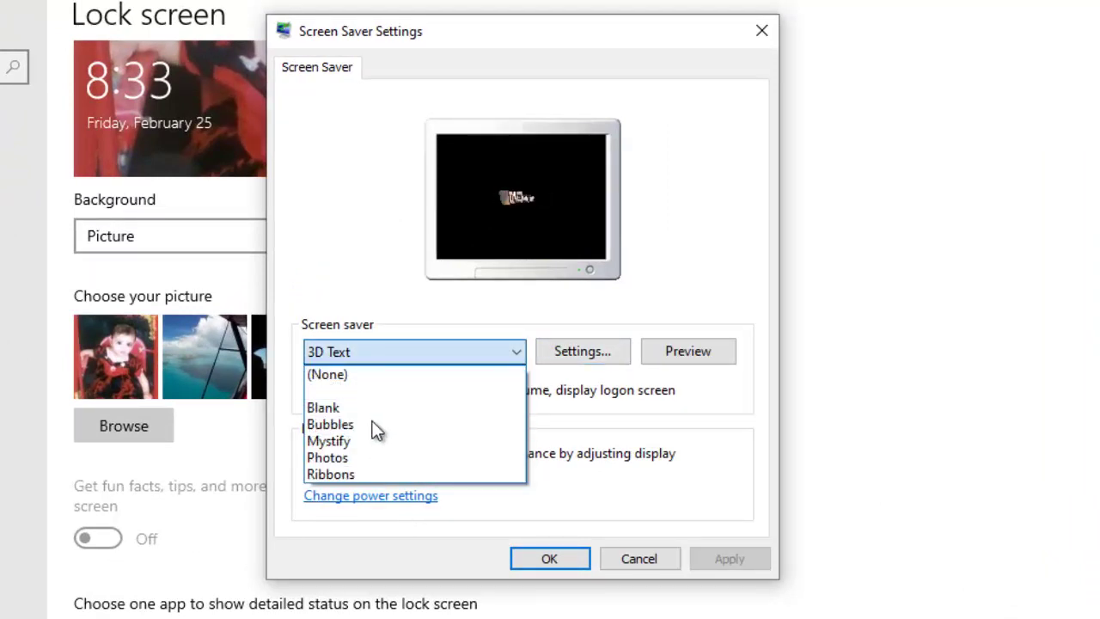
left_click(713, 434)
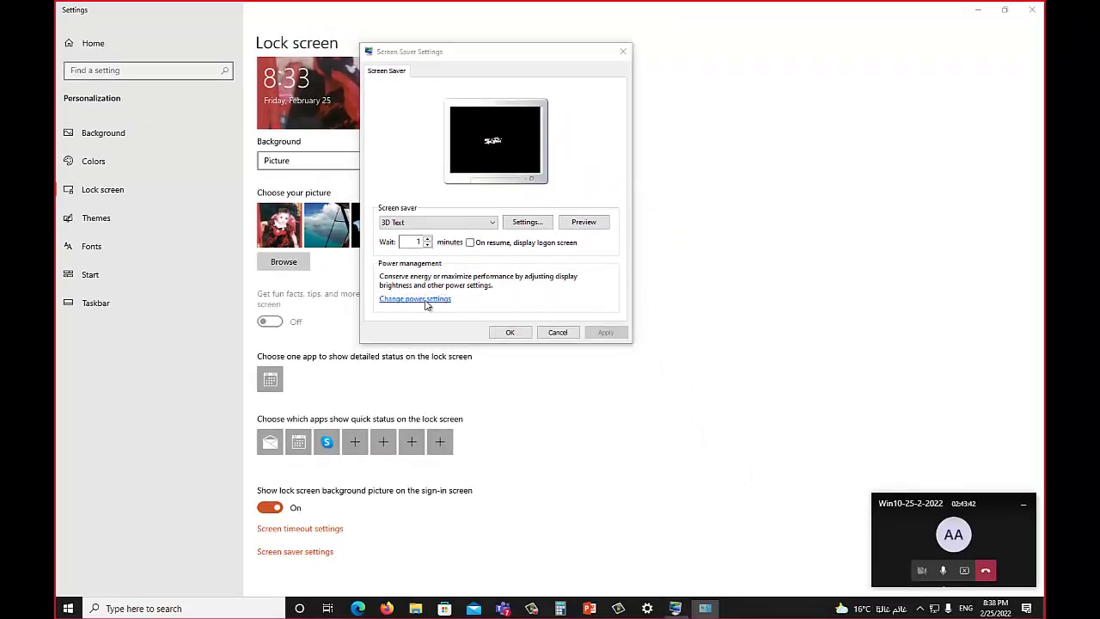
Open the power settings from the screen saver settings and set the Balanced plan to turn off the display after 10 minutes.
left_click(426, 300)
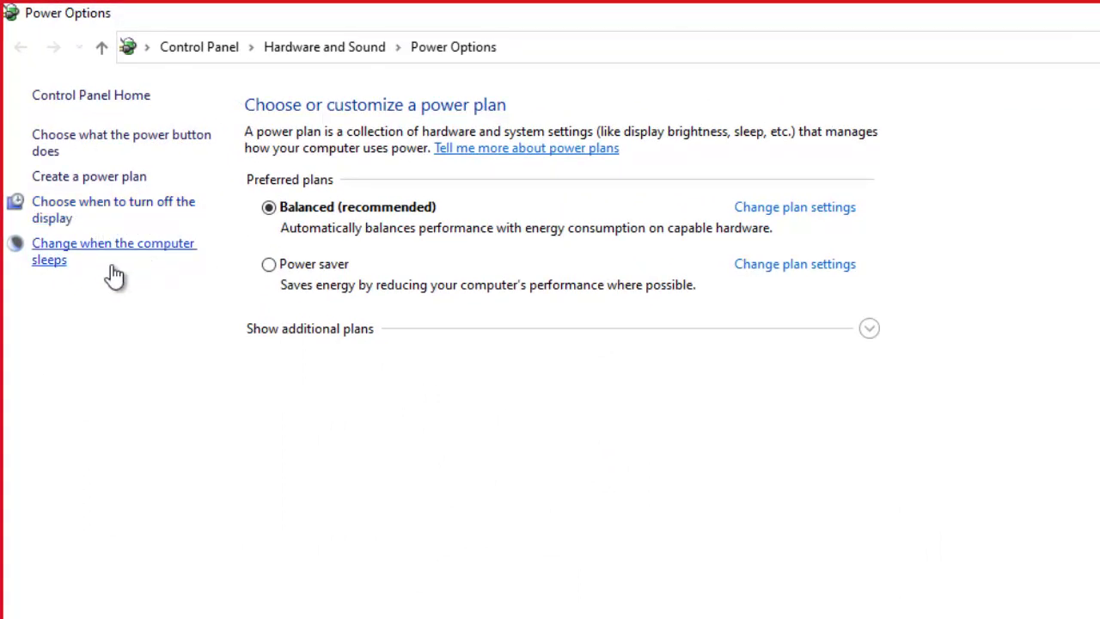
left_click(85, 207)
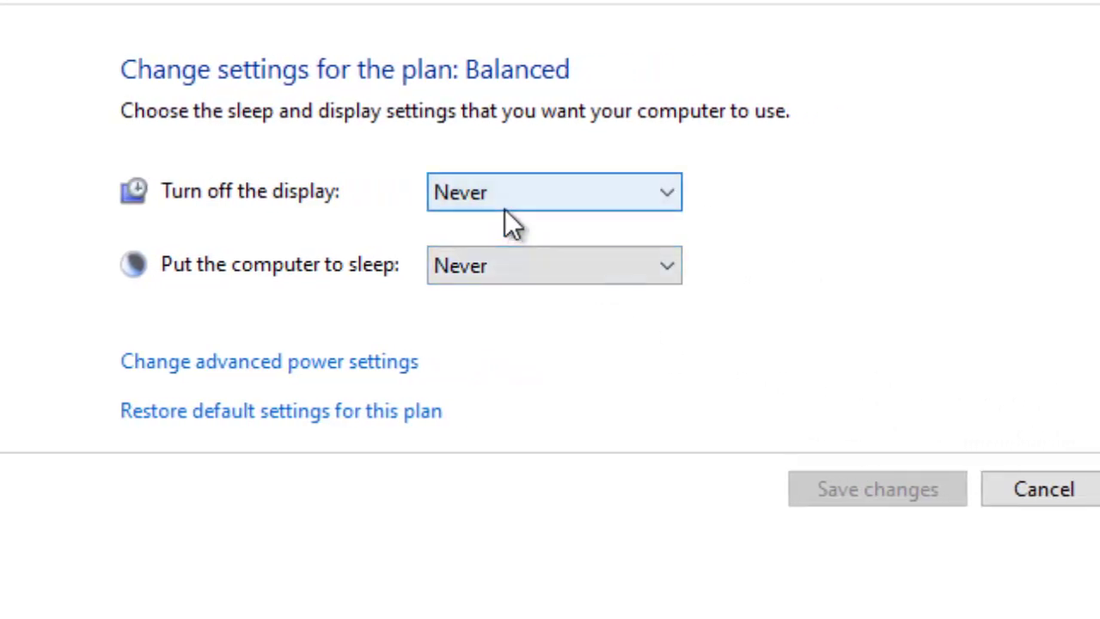
left_click(668, 194)
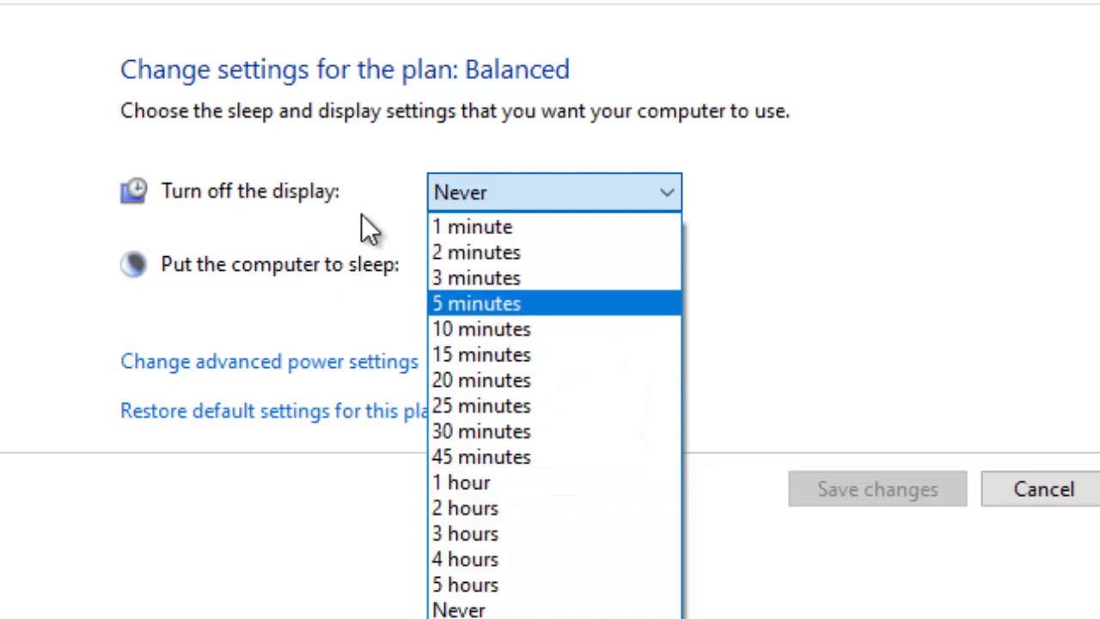
left_click(504, 331)
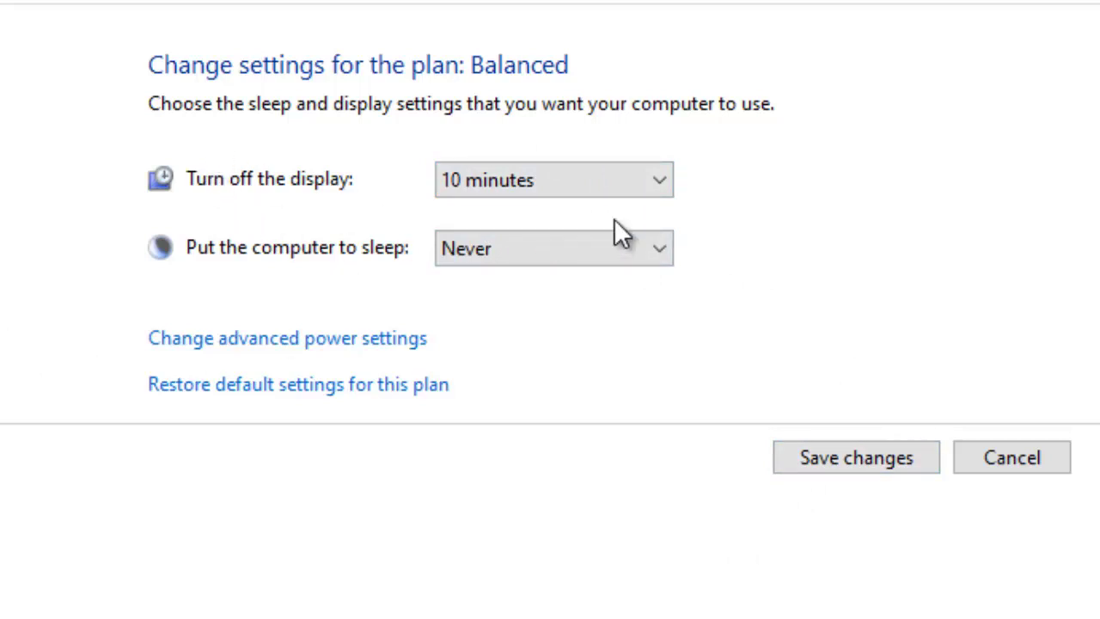
Set the Balanced plan's display turn-off time to Never and save the plan changes.
left_click(663, 181)
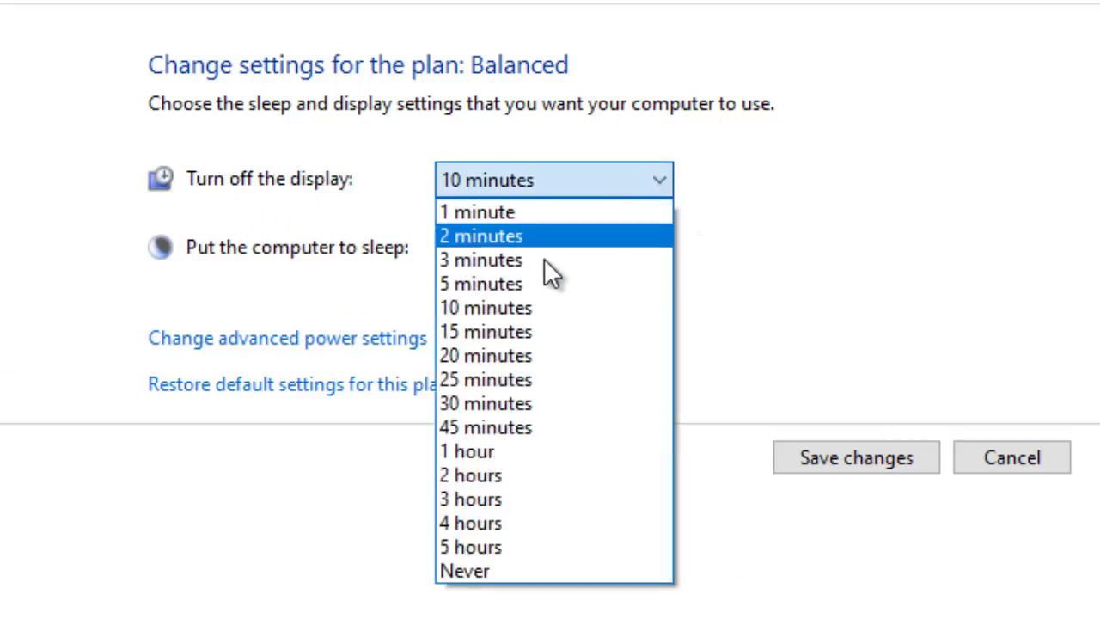
left_click(464, 570)
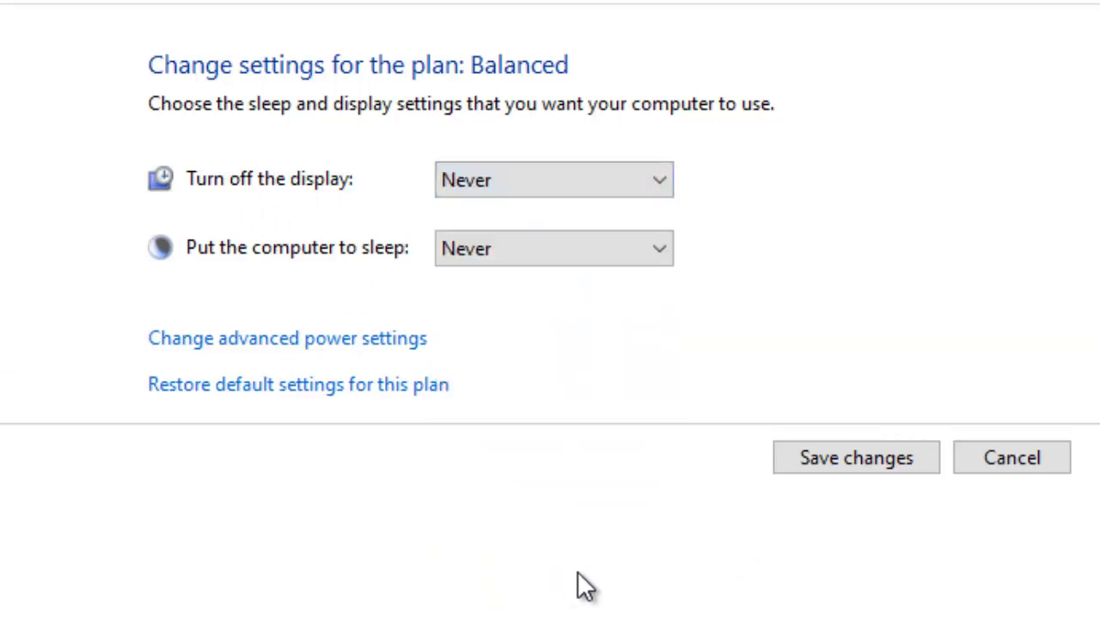
left_click(866, 458)
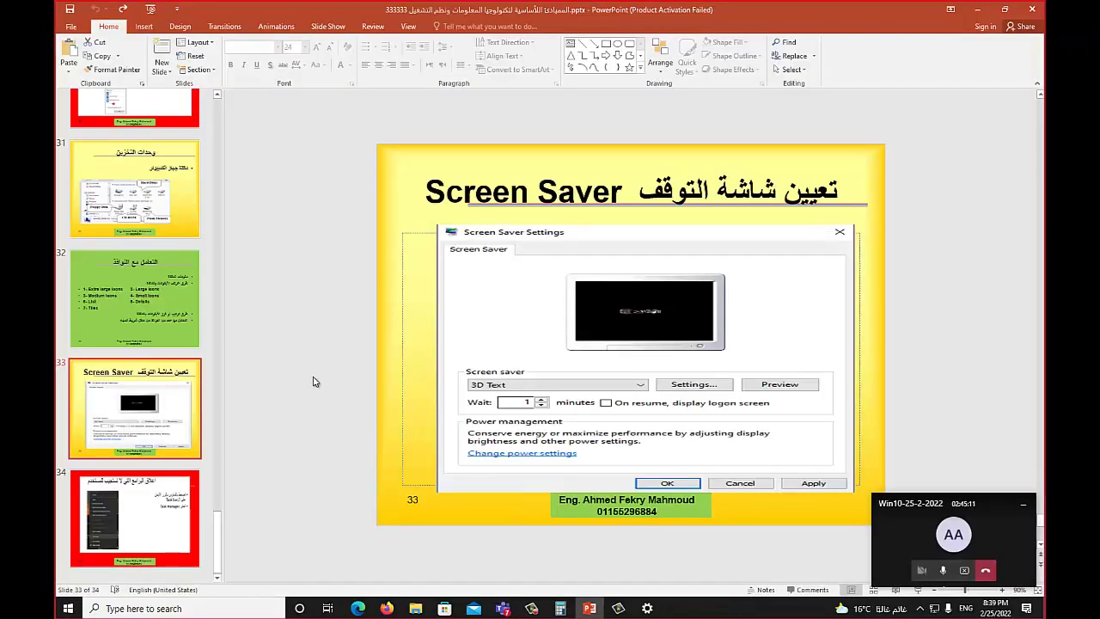
Show slide 34 about closing unresponsive programs in the presentation and switch to Camtasia Studio.
left_click(159, 526)
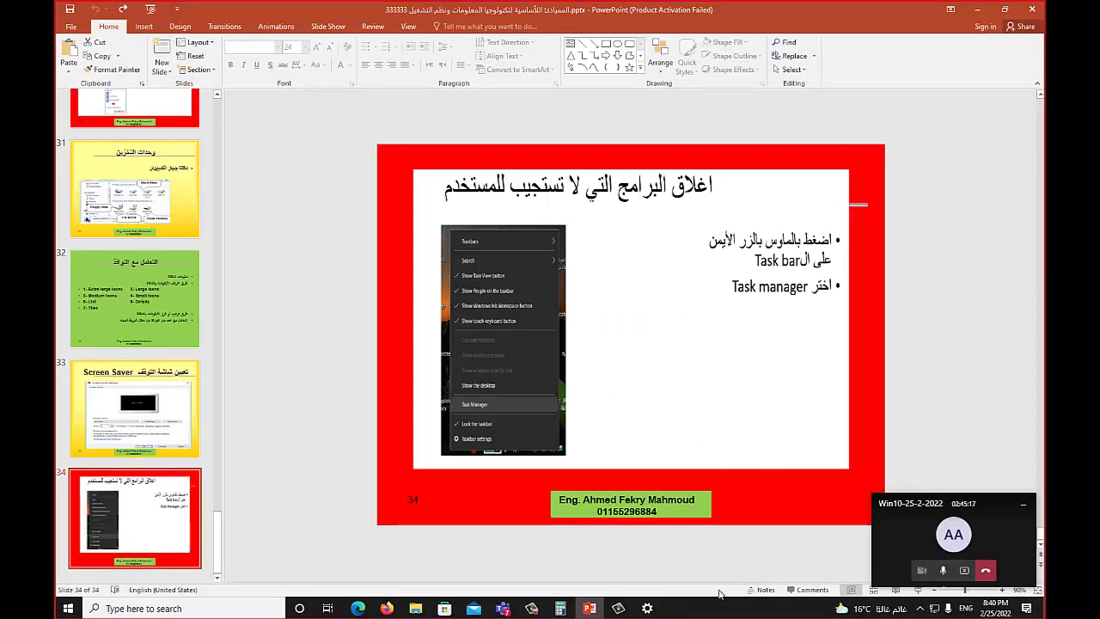
left_click(619, 609)
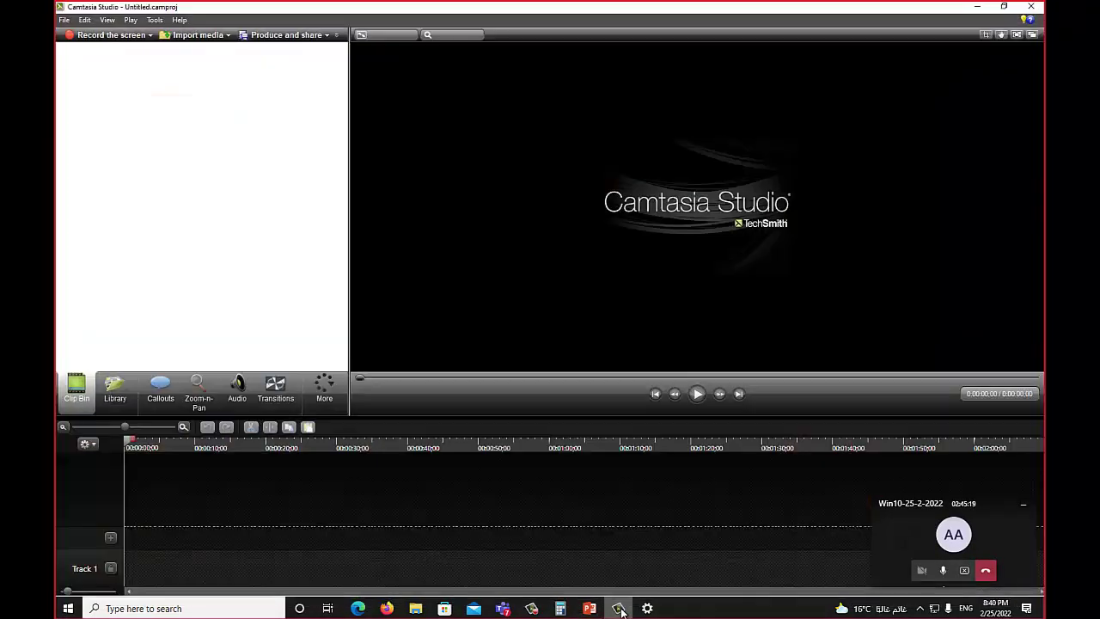